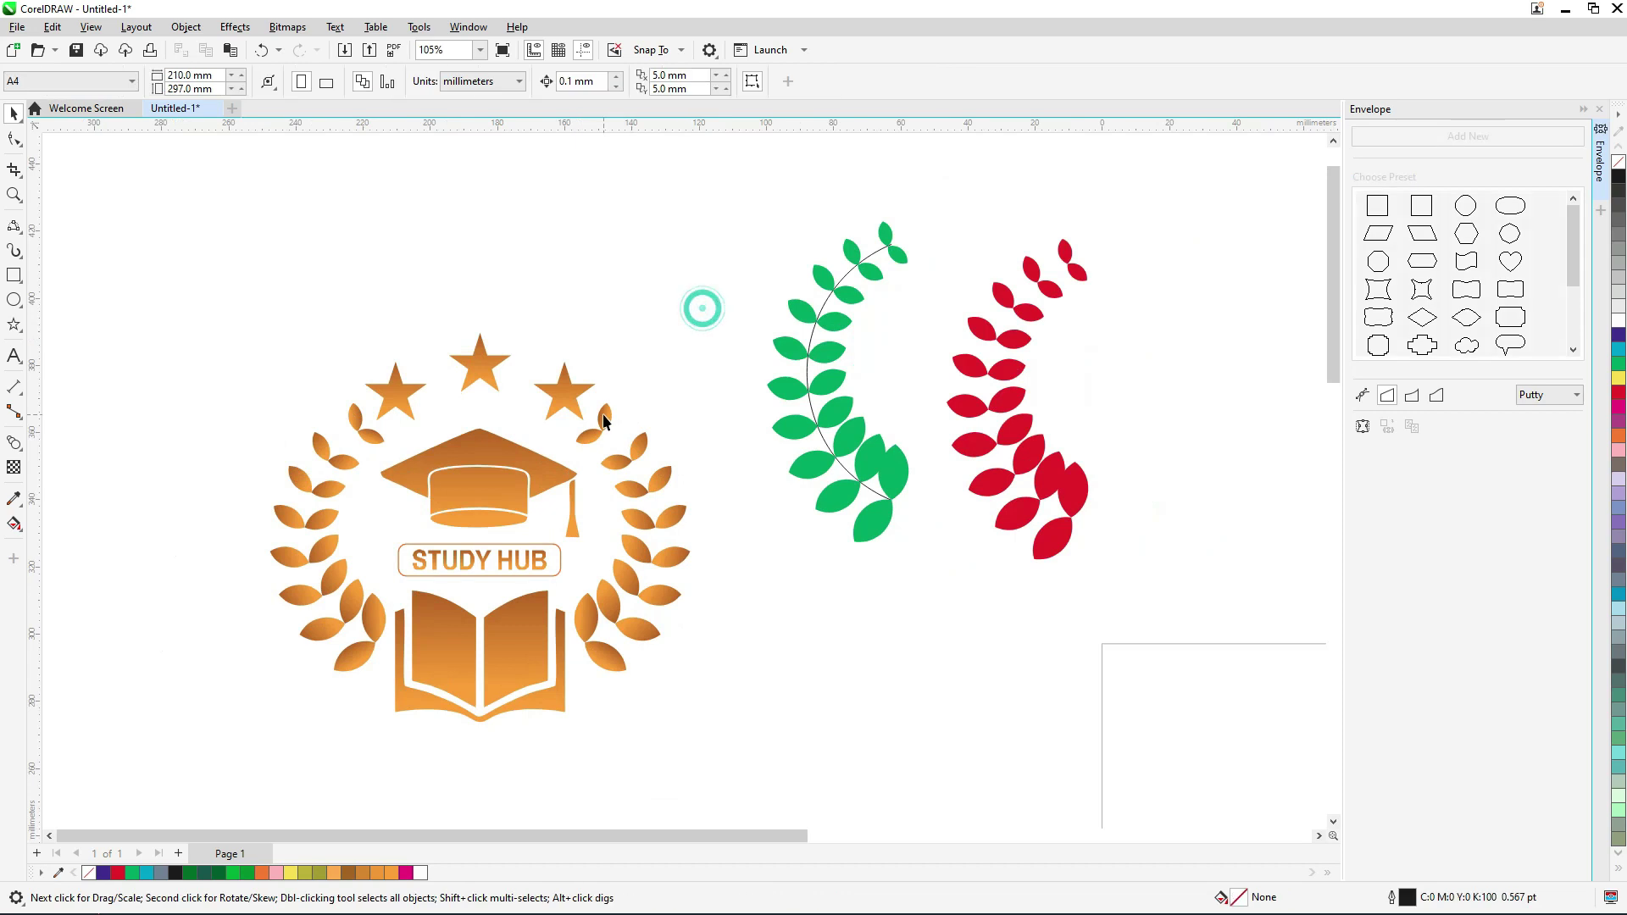
- Examine the finished Study Hub logo and the green and red leaf branches beside it
scroll(688, 368, "down", 1)
left_click(796, 398)
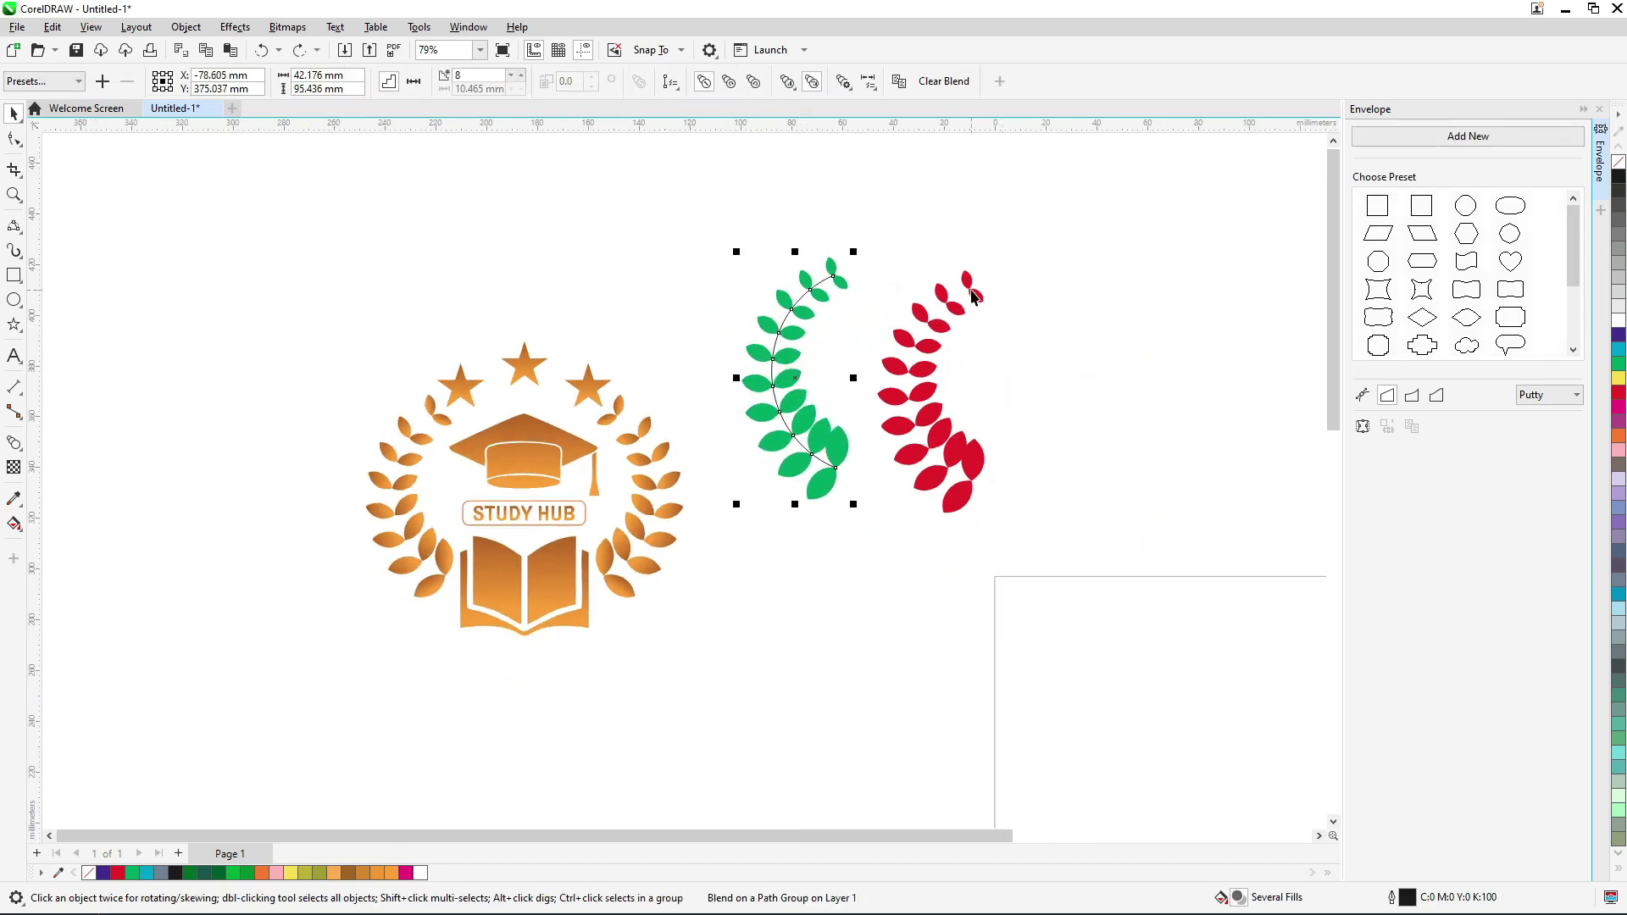
left_click_drag(971, 293, 1016, 252)
key("ctrl+z")
scroll(559, 443, "up", 2)
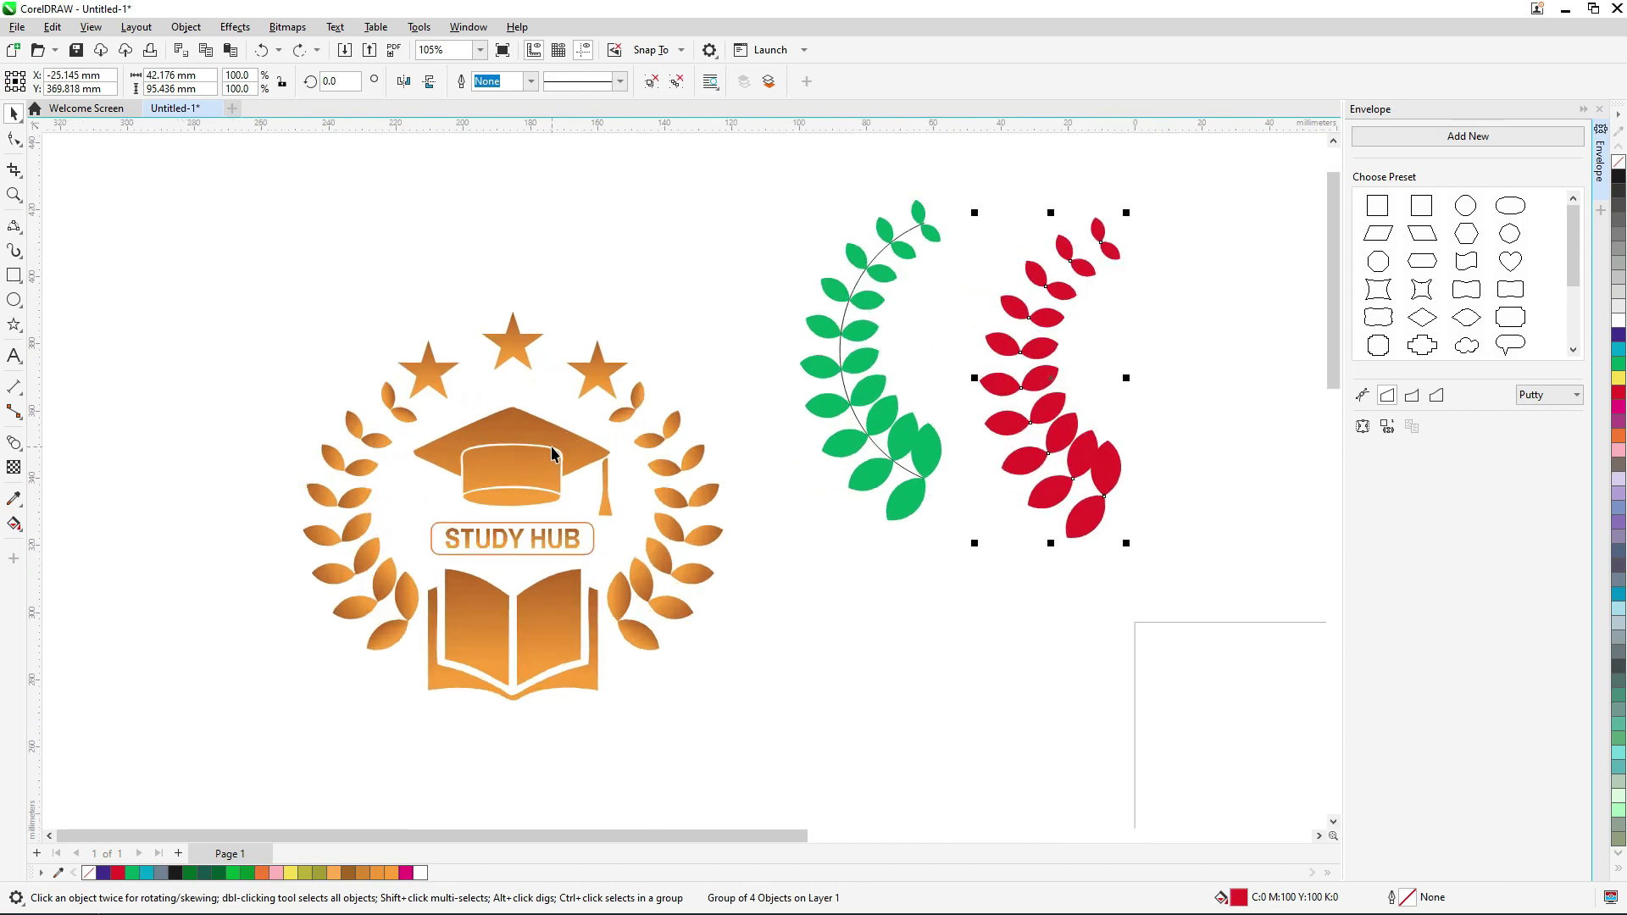
scroll(475, 441, "up", 1)
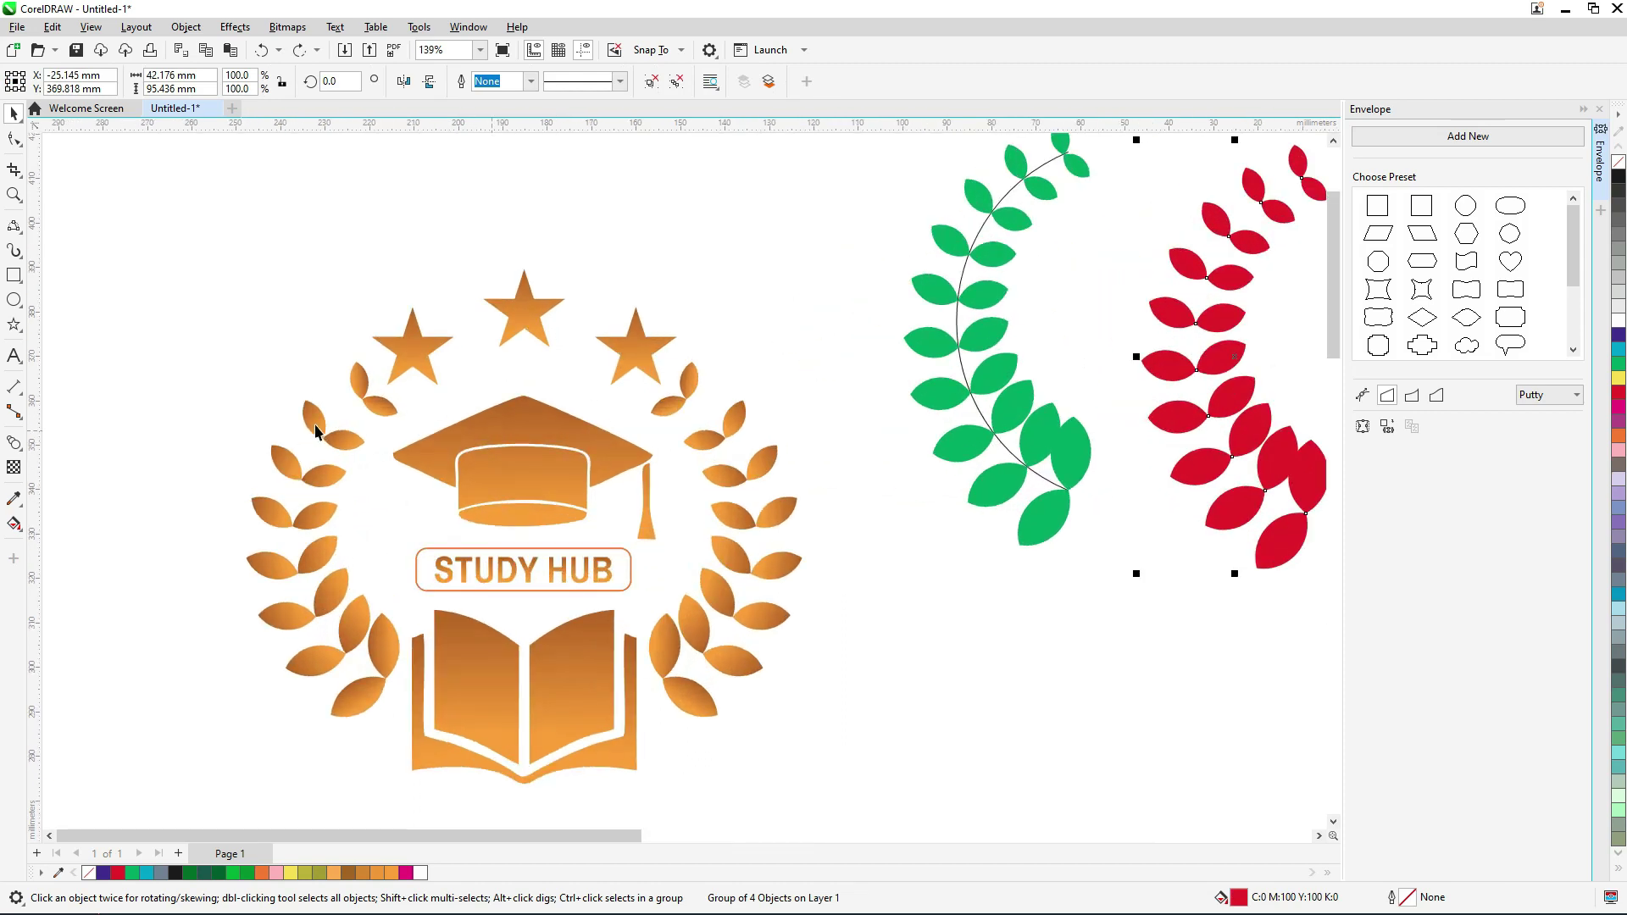
scroll(727, 462, "down", 2)
scroll(712, 521, "up", 1)
scroll(724, 505, "down", 1)
scroll(724, 506, "down", 1)
- Delete the green and red leaf branches beside the Study Hub logo
left_click(924, 518)
left_click(881, 527)
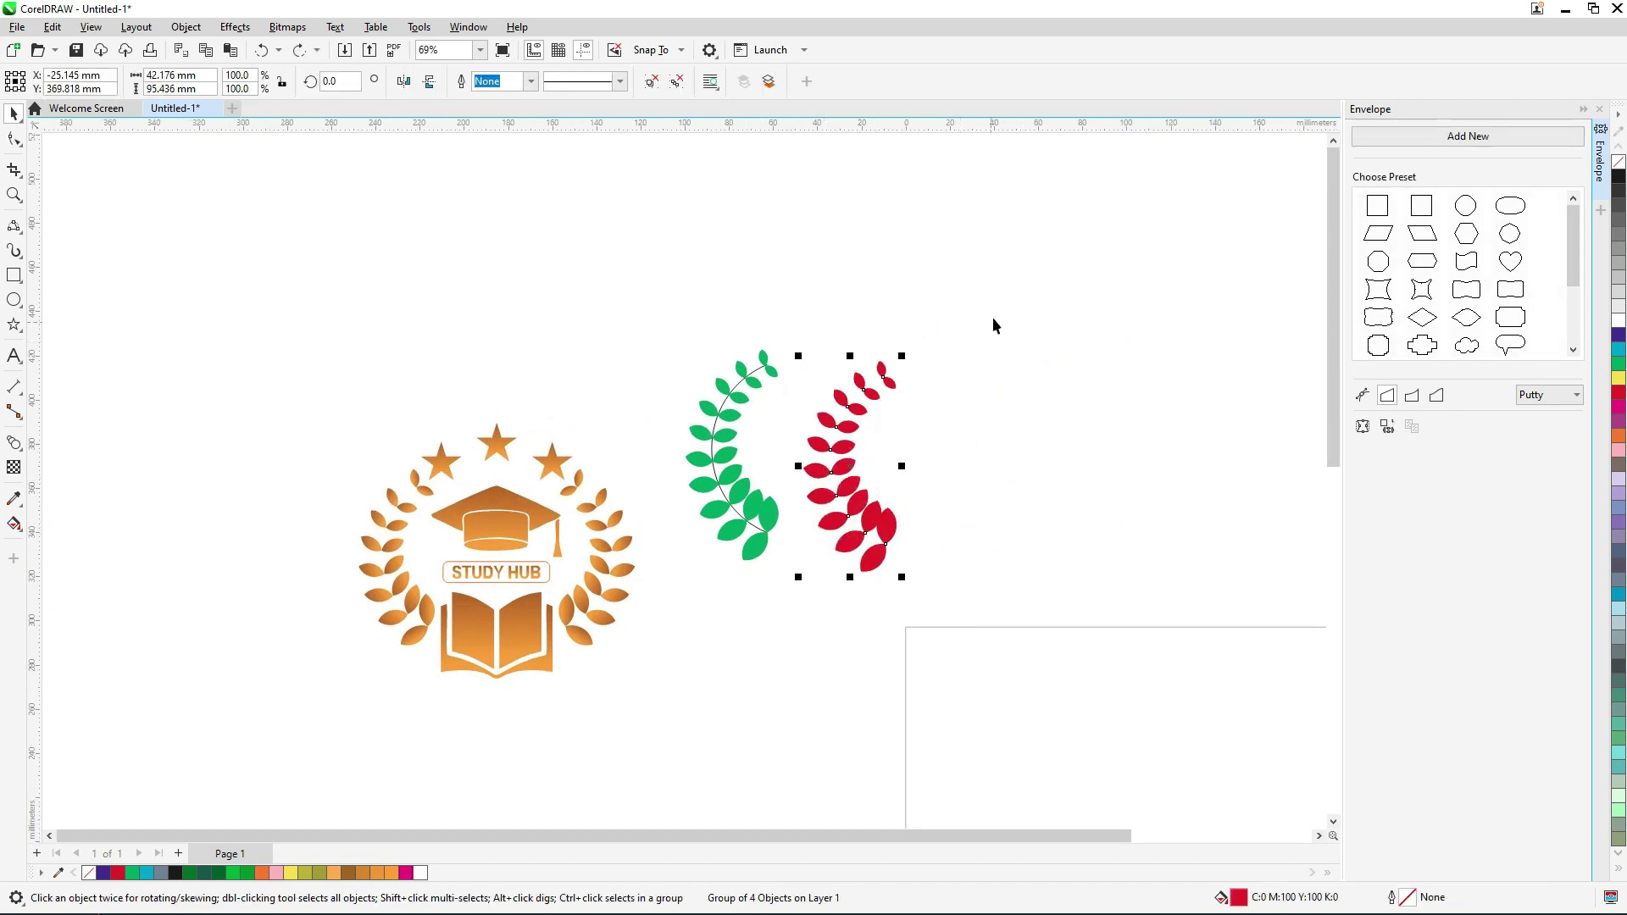
left_click_drag(691, 598, 649, 634)
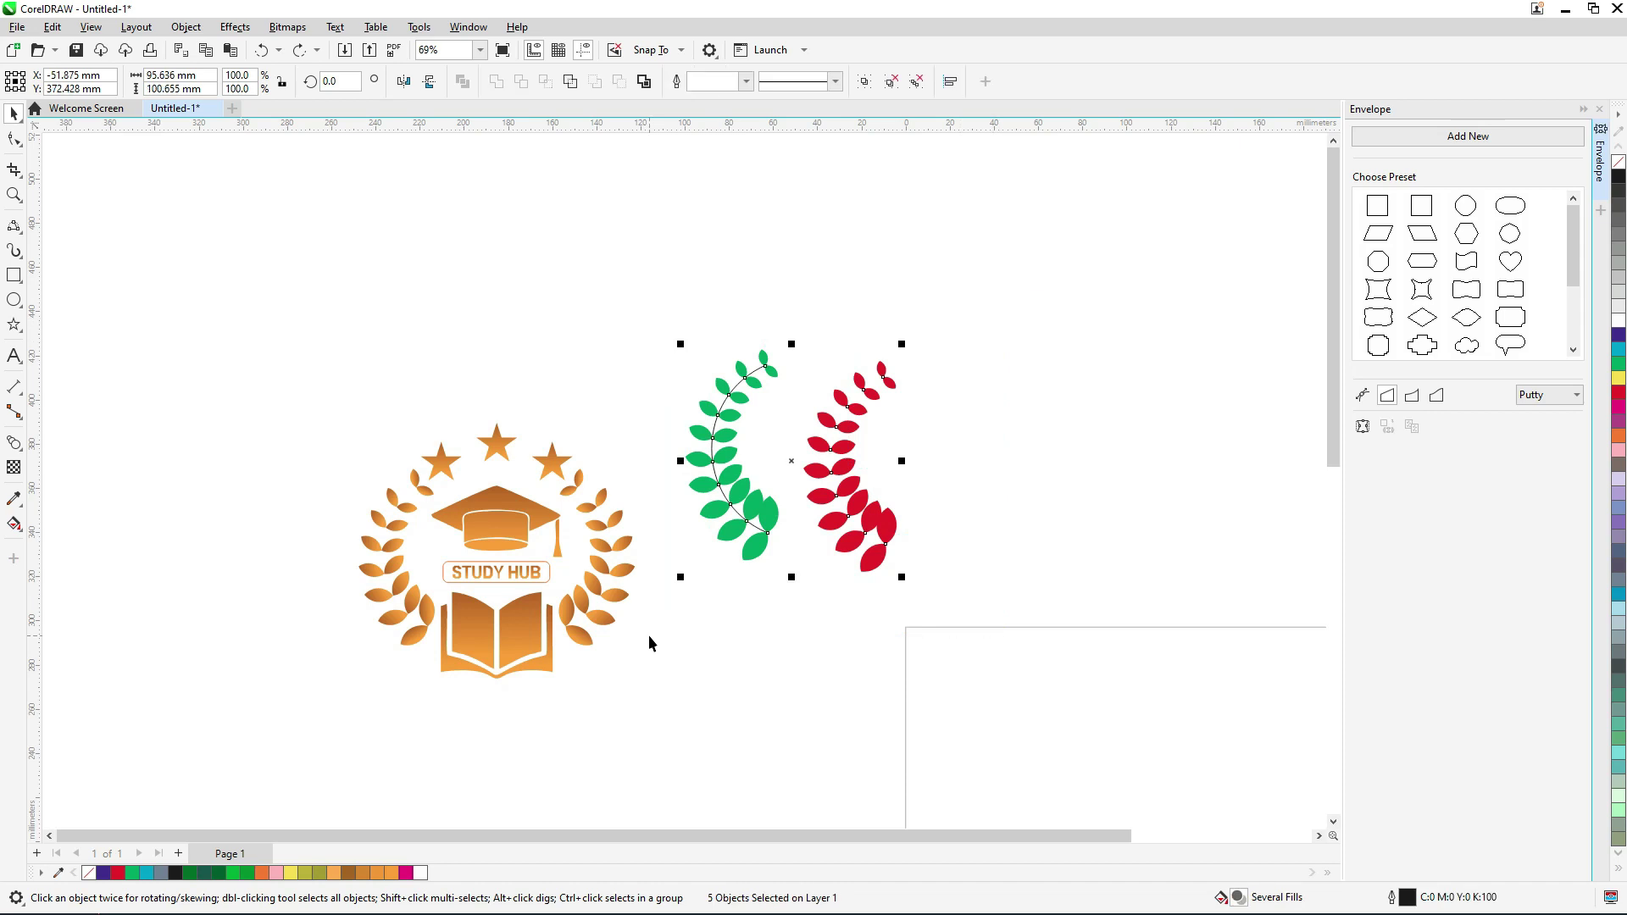
key("Delete")
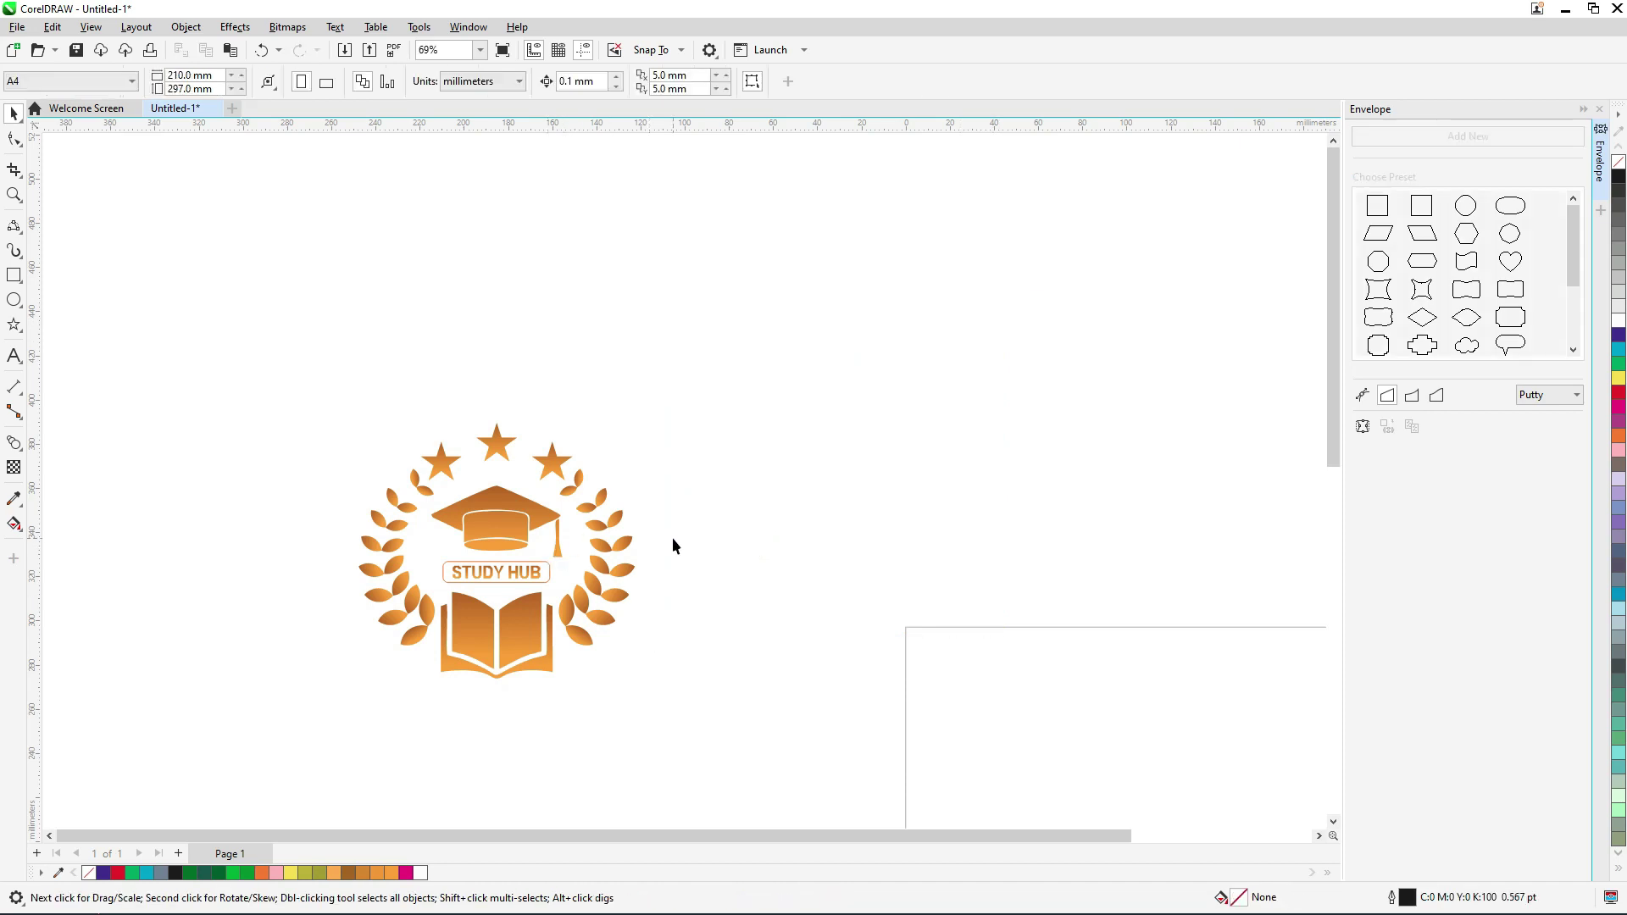
- Draw a circle about 69 mm in diameter in the empty area beside the logo
scroll(461, 519, "up", 2)
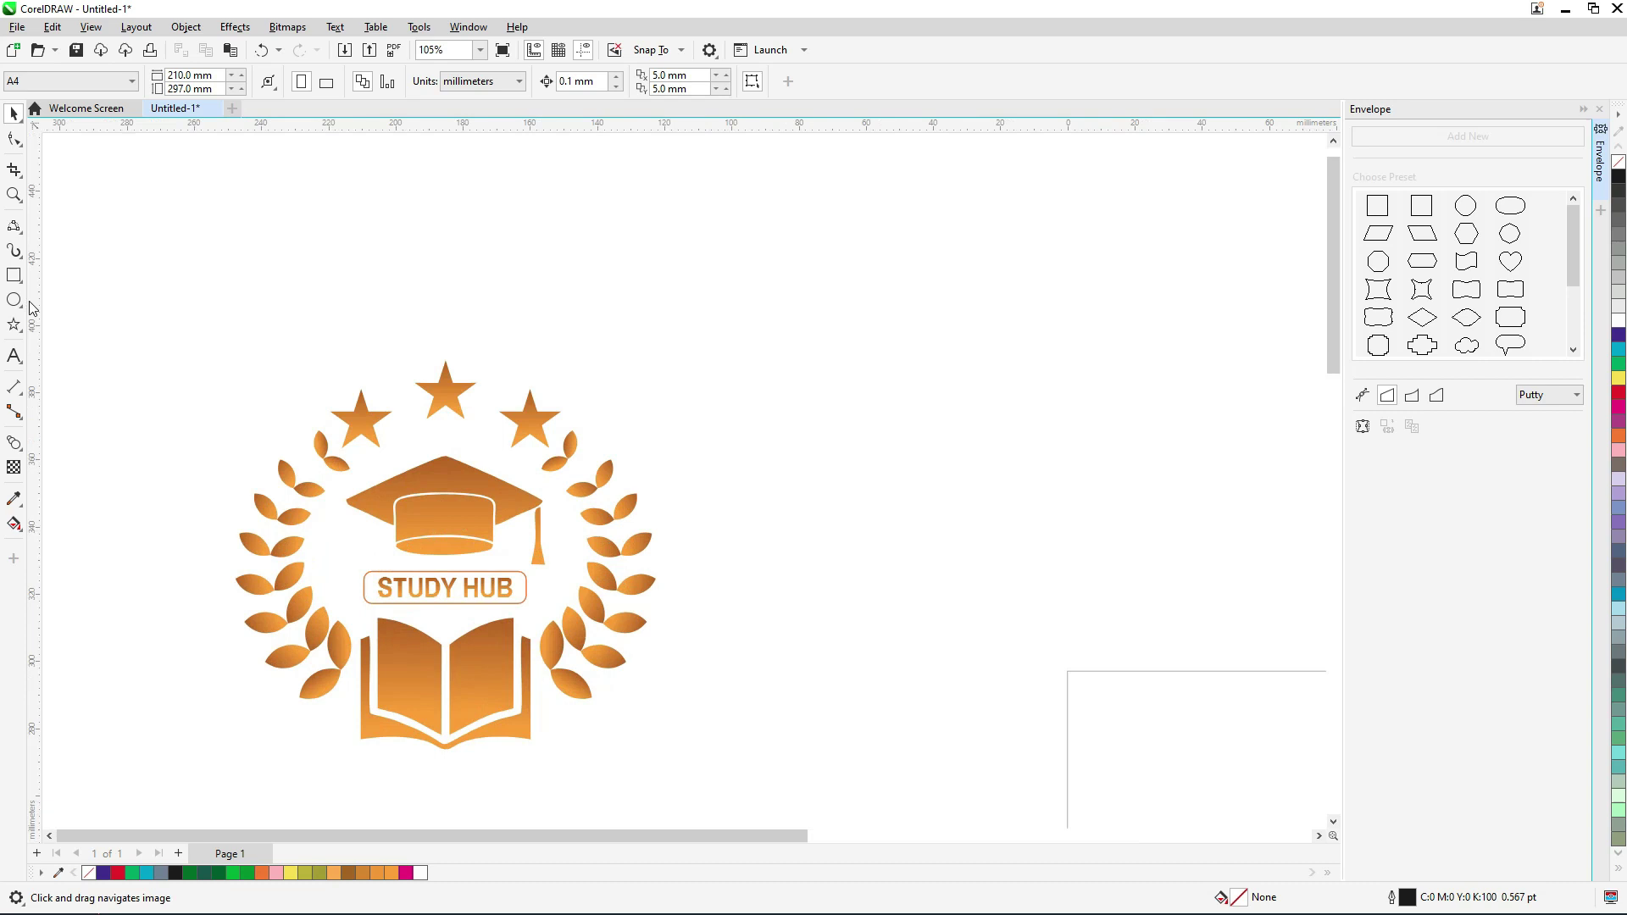
left_click(307, 494)
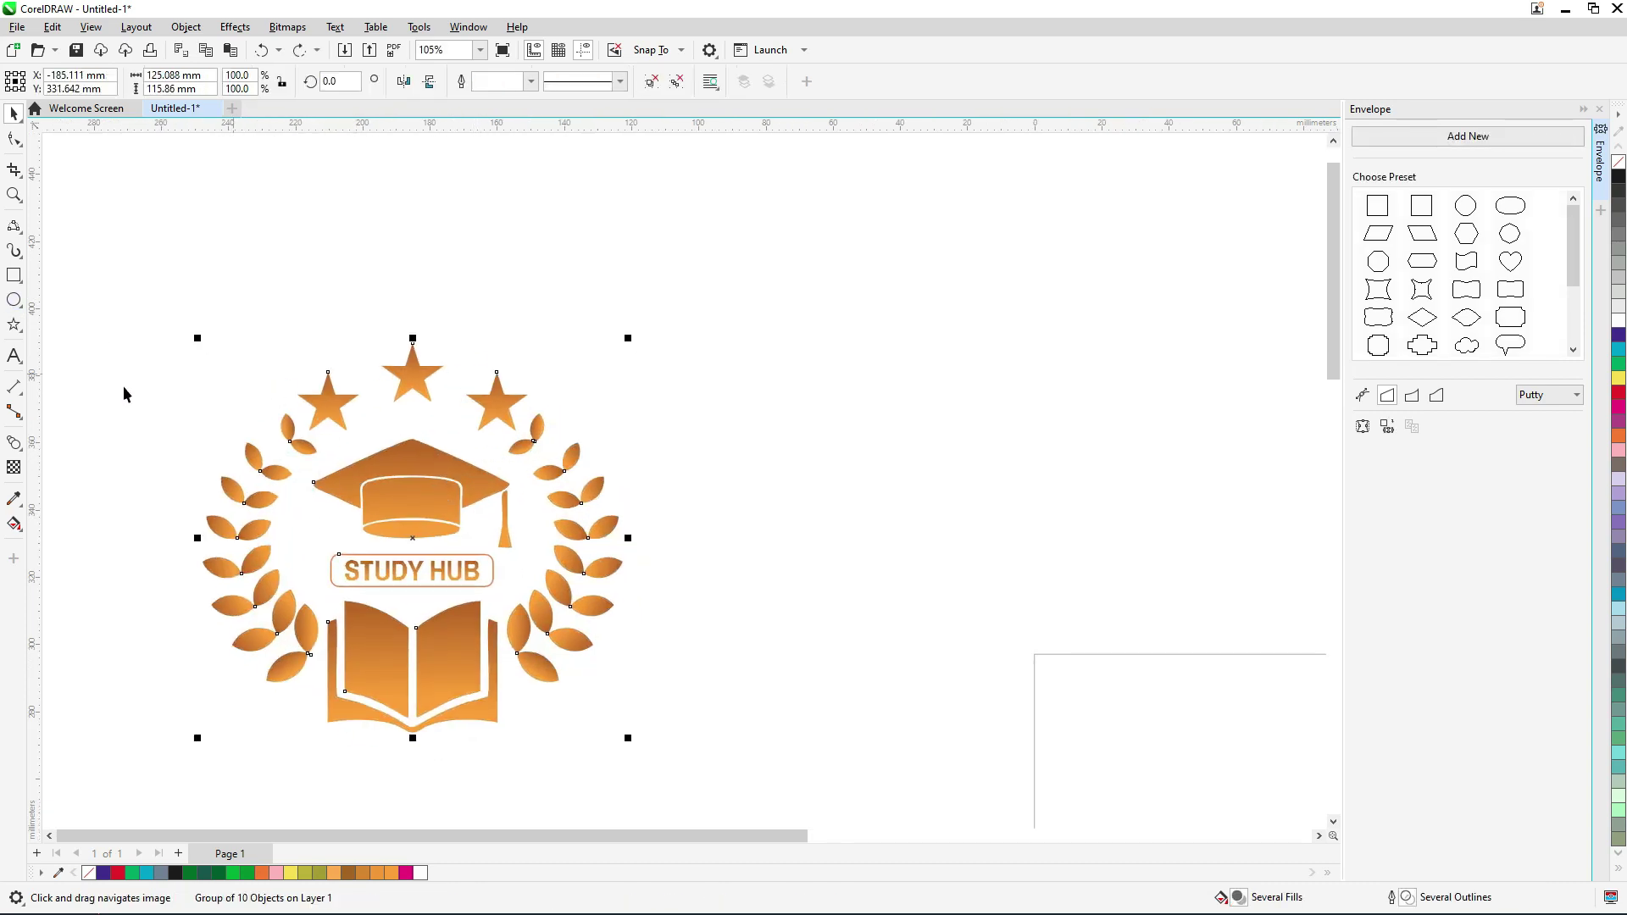
left_click(14, 300)
left_click_drag(762, 250, 928, 487)
- Reshape the circle into an open left-hand semicircular arc from 90° to 270°
left_click(14, 139)
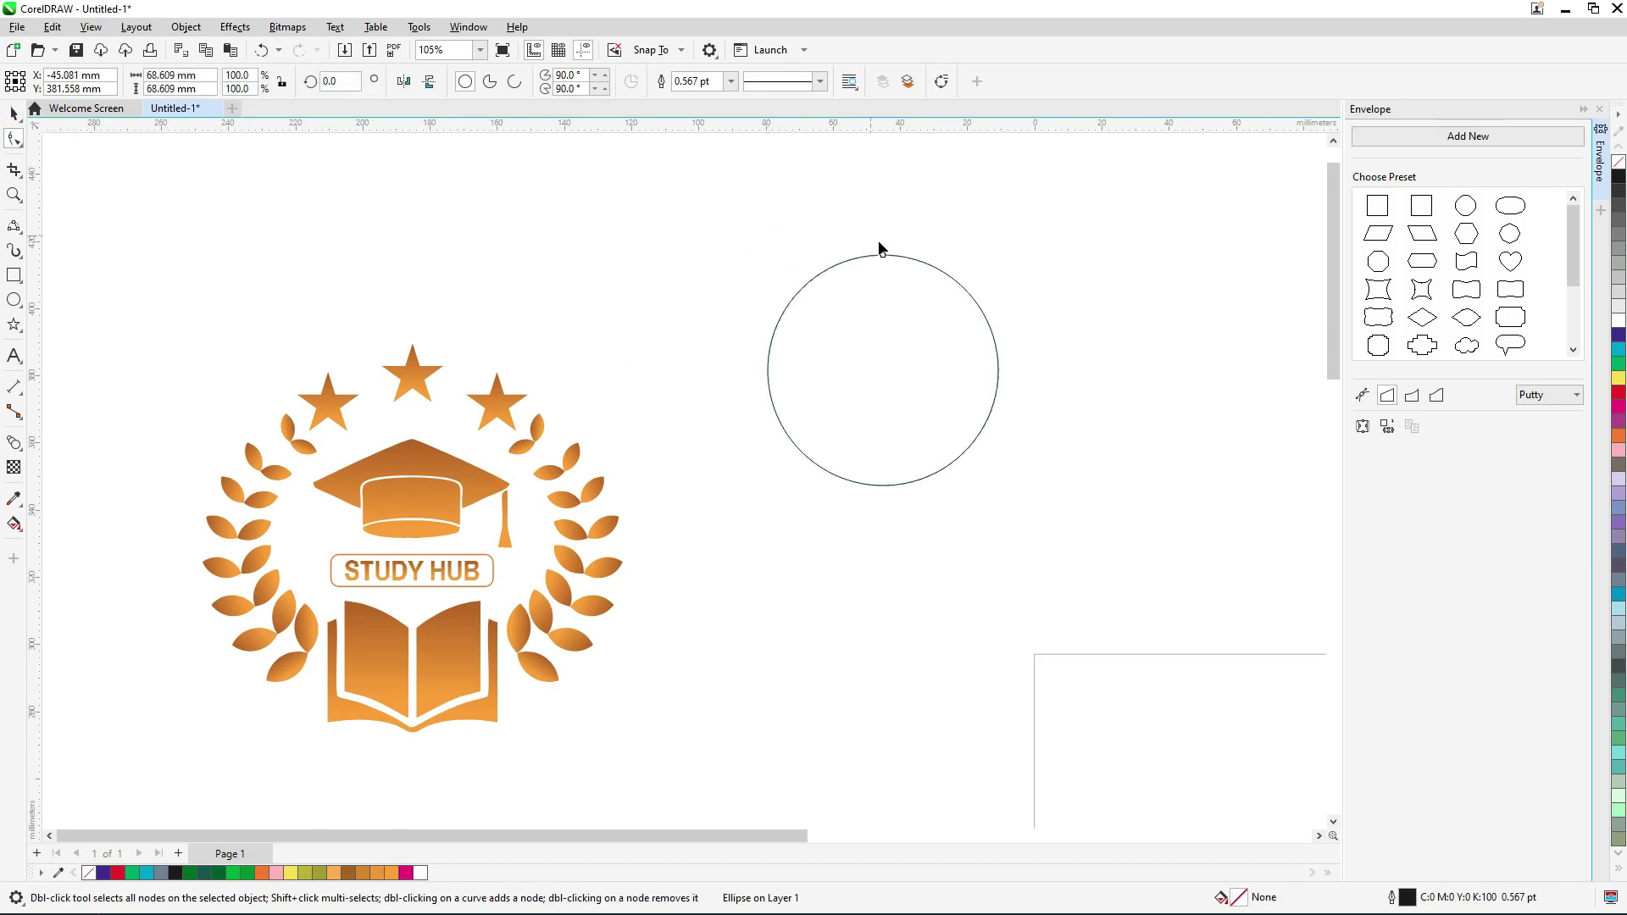
left_click_drag(882, 256, 756, 405)
left_click_drag(849, 530, 882, 543)
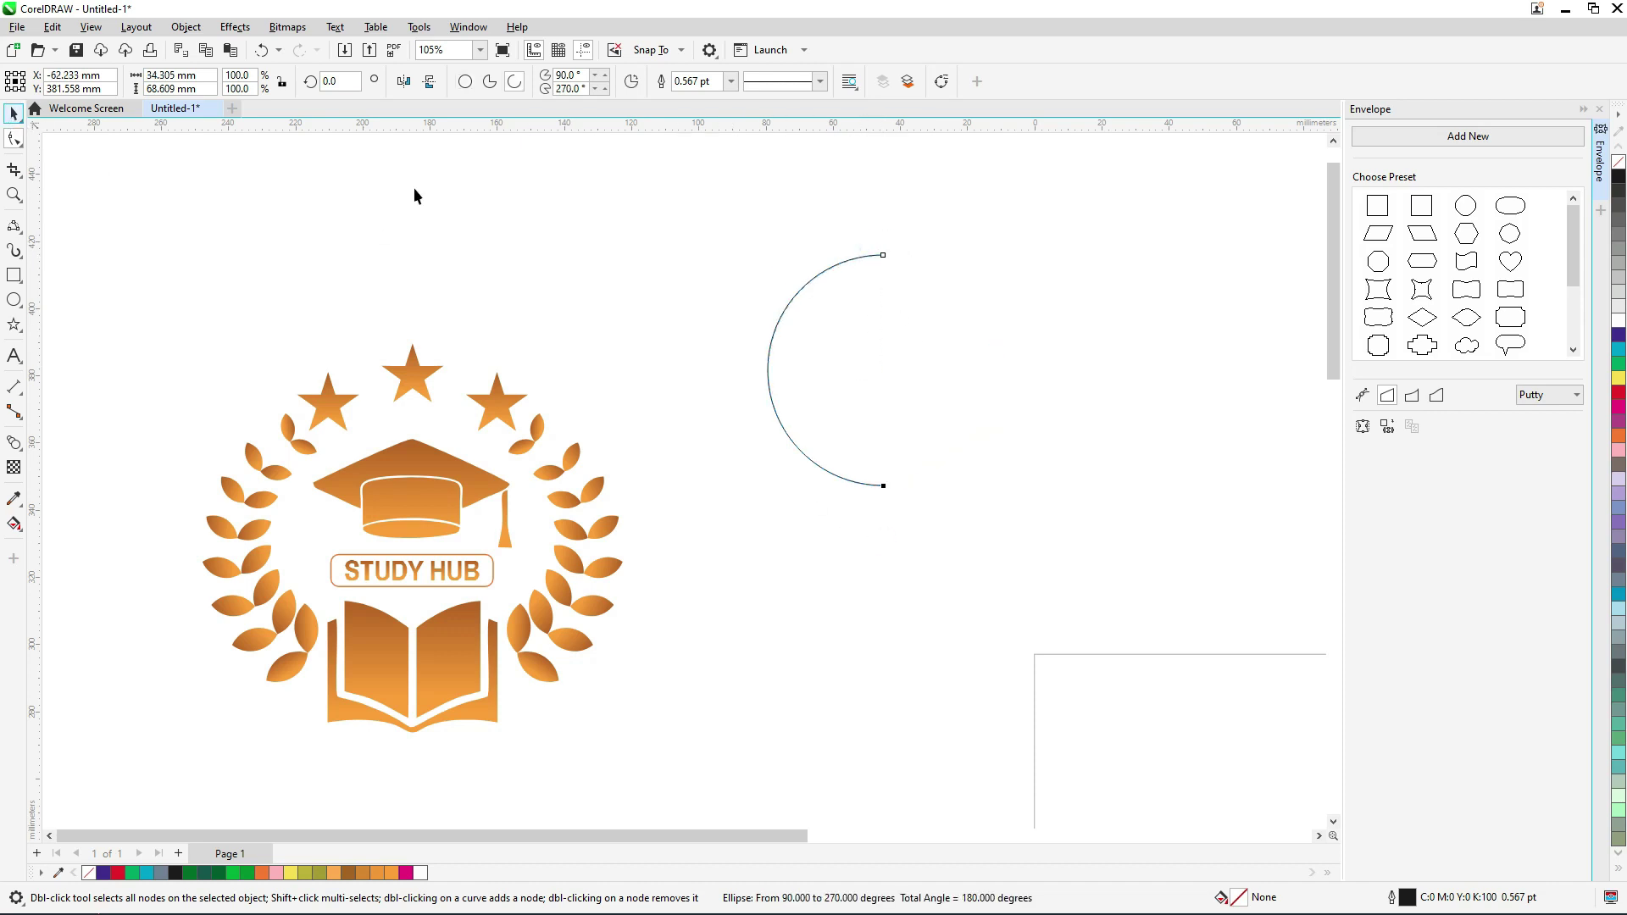
key("space")
- Convert the semicircular arc to curves
scroll(813, 271, "up", 1)
left_click(832, 263)
left_click_drag(826, 271, 855, 270)
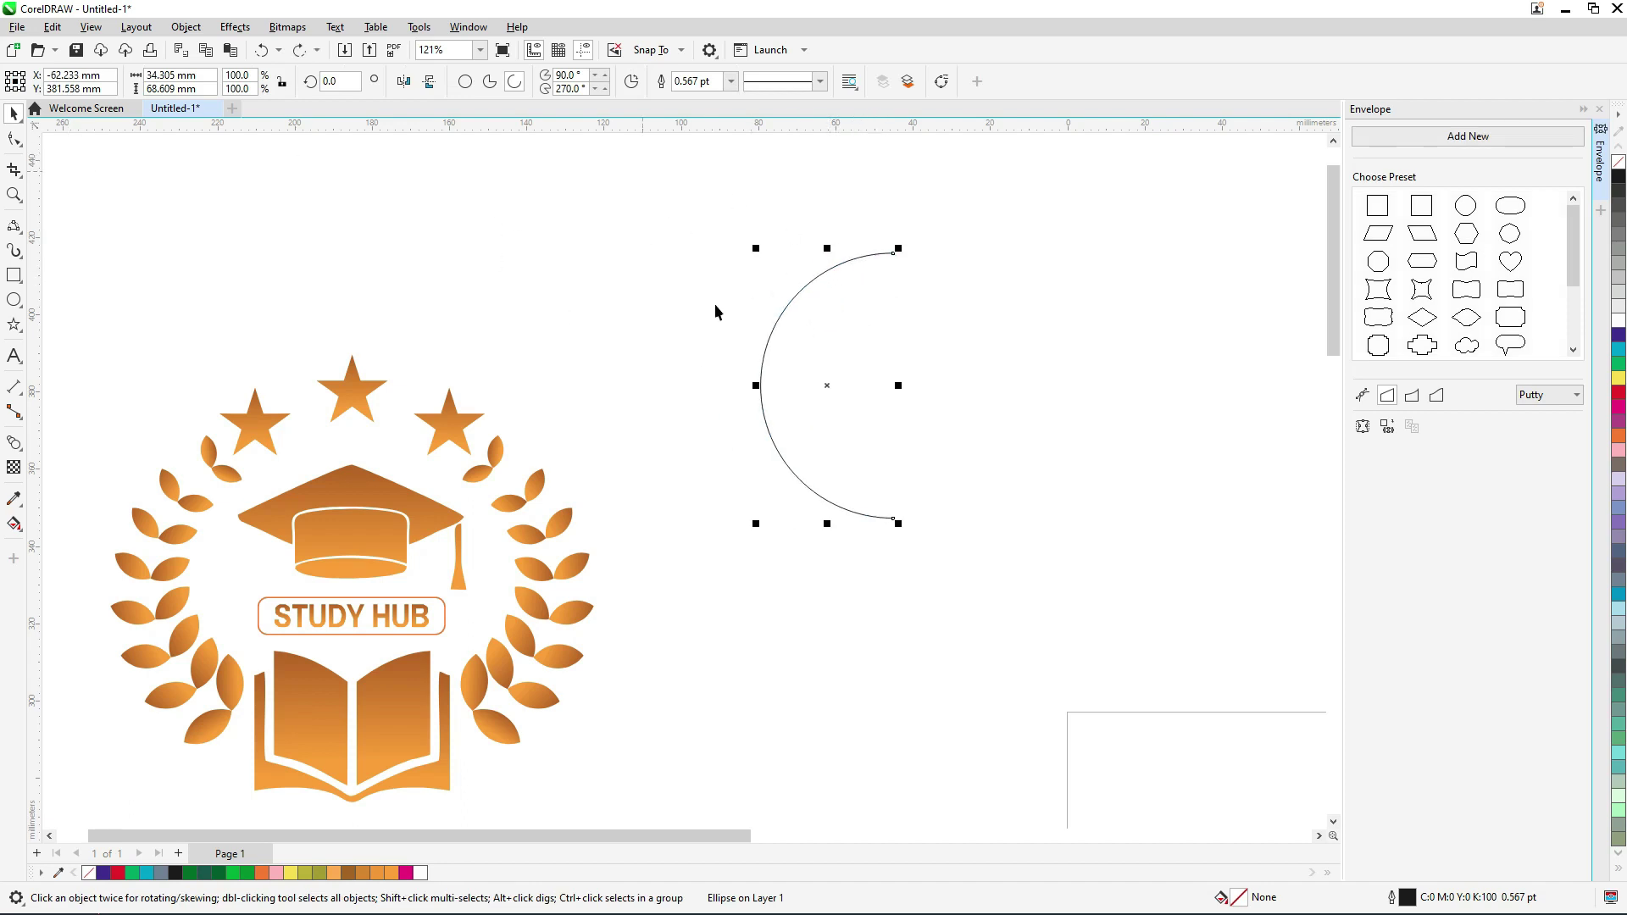
left_click_drag(612, 219, 907, 542)
key("ctrl+q")
left_click(652, 214)
- Add nodes along the whole arc with all of its existing nodes selected
left_click(850, 262)
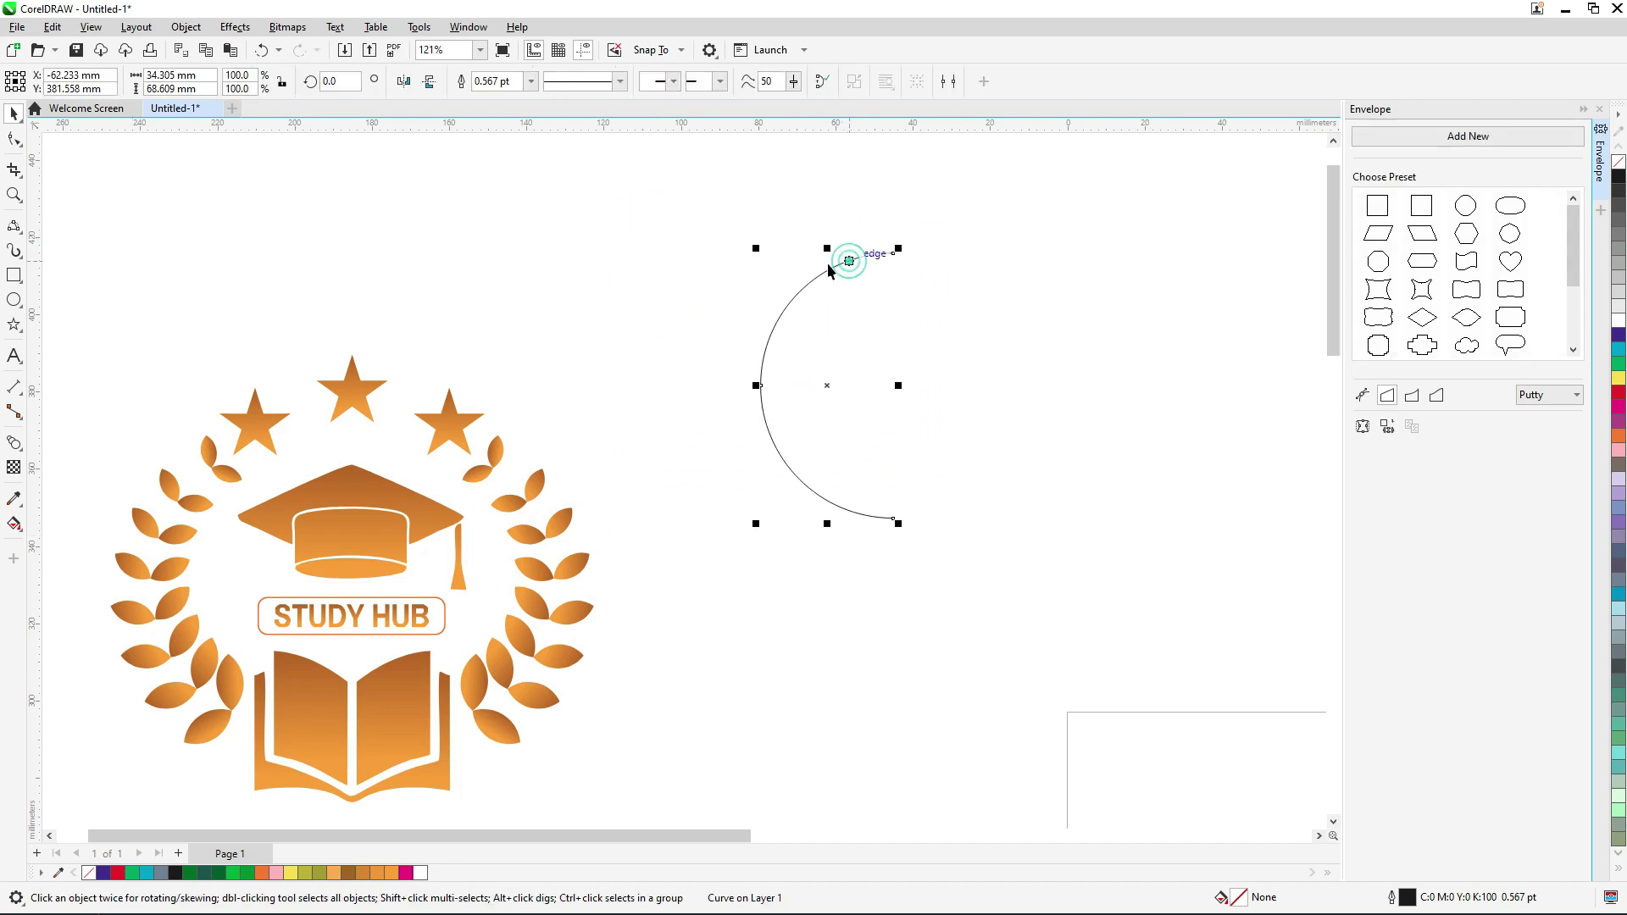
left_click(15, 141)
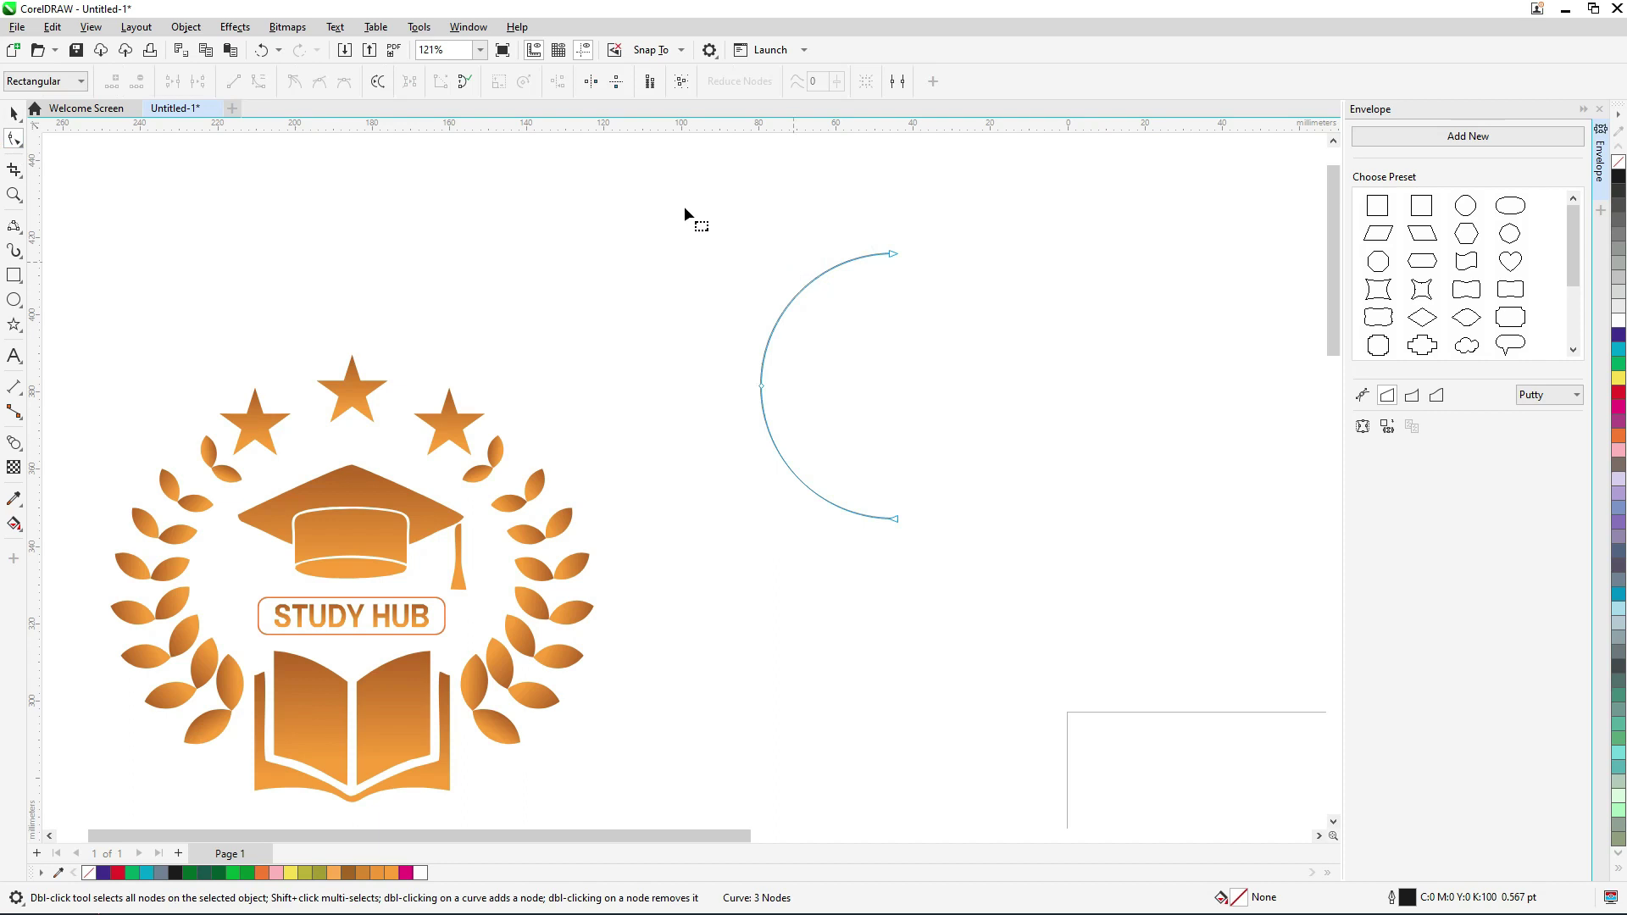
left_click_drag(834, 409, 932, 576)
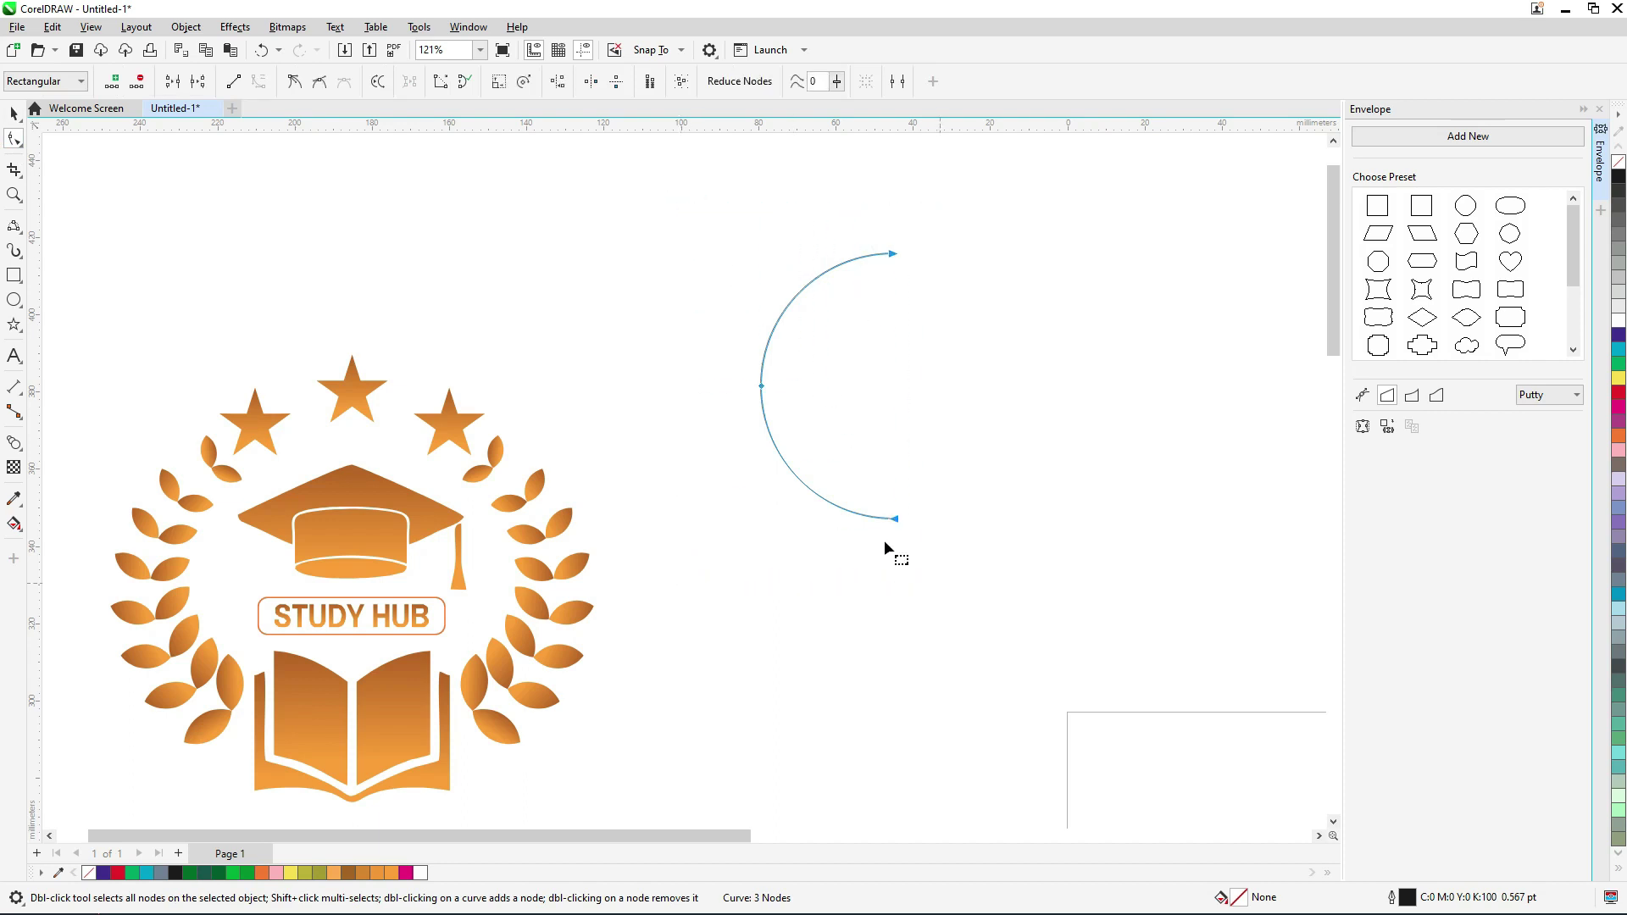
left_click(114, 80)
- Delete the end nodes at the arc's upper and lower ends to shorten it
left_click_drag(901, 292, 916, 306)
key("Delete")
left_click_drag(962, 439, 858, 573)
key("Delete")
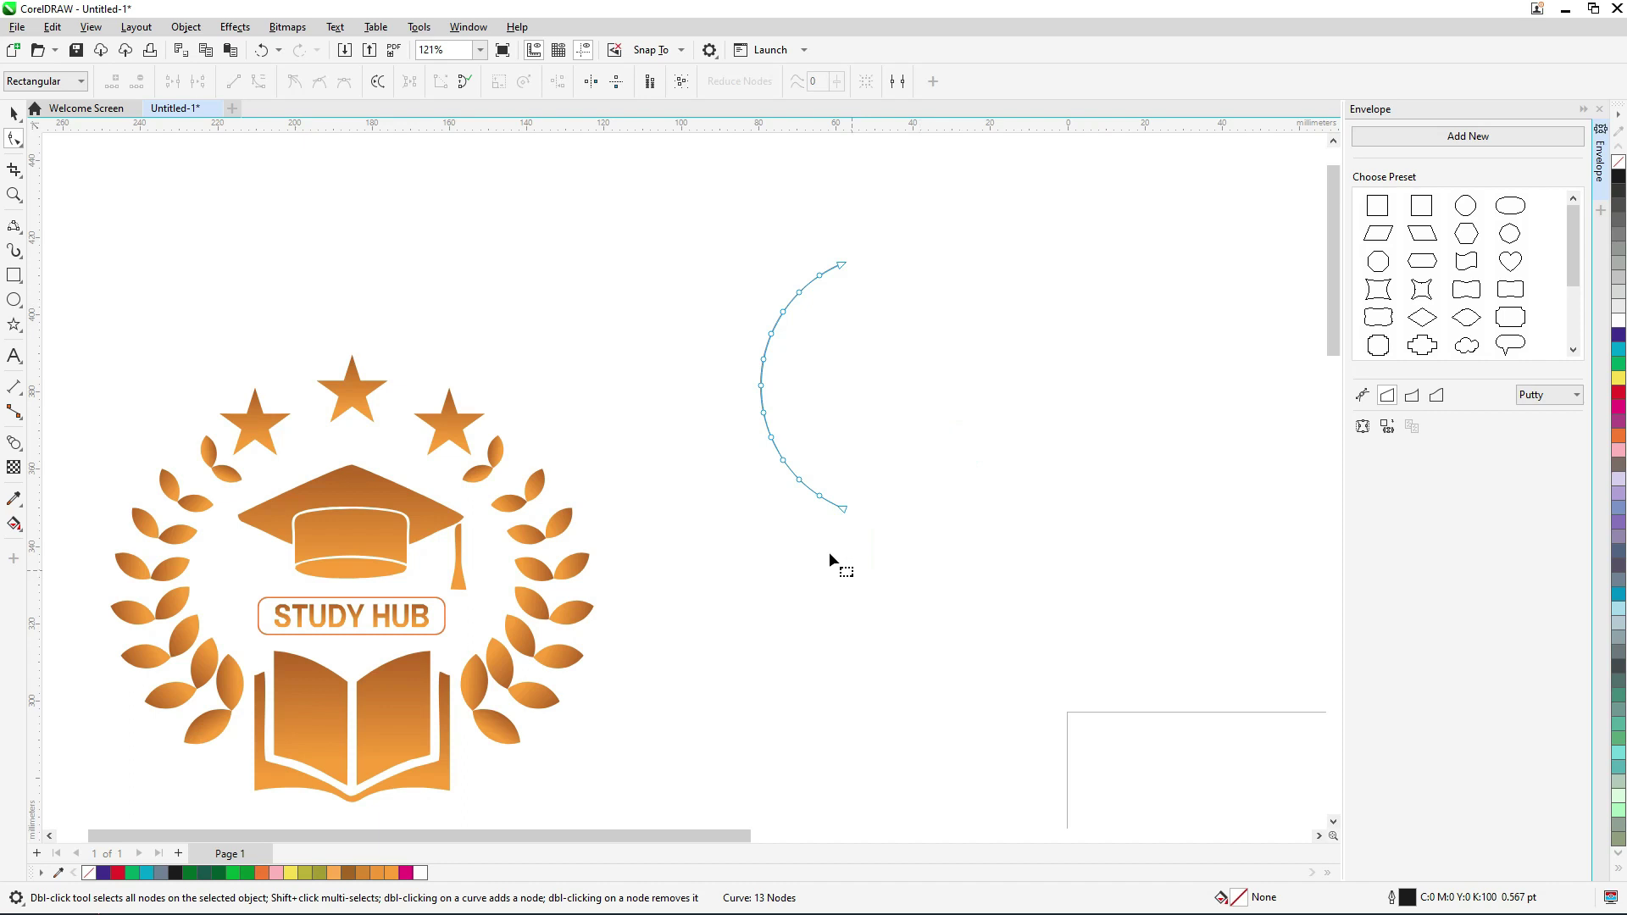
- Remove the intermediate nodes between the shortened arc's two ends and deselect the curve
left_click_drag(615, 220, 831, 528)
key("Delete")
left_click(14, 110)
left_click(747, 246)
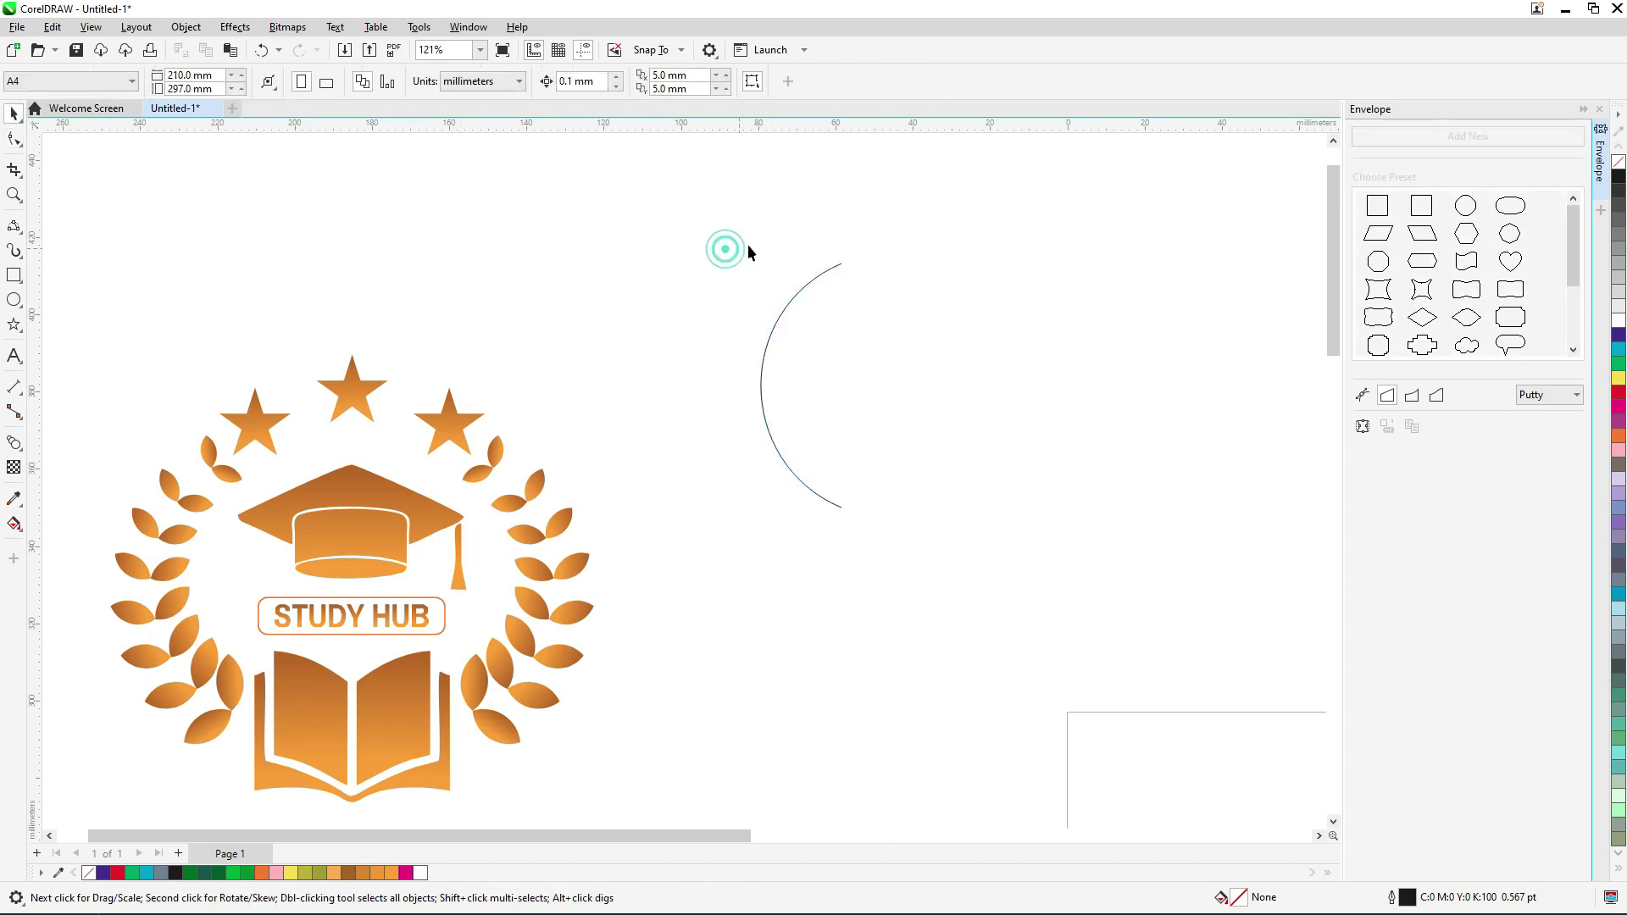
- Move the arc away from the logo into empty space, centred at about X -32 mm, Y 386 mm
scroll(754, 295, "up", 2)
left_click(772, 298)
left_click_drag(773, 299, 733, 323)
left_click_drag(733, 323, 619, 271)
scroll(596, 363, "up", 2)
scroll(563, 283, "down", 1)
scroll(501, 306, "down", 3)
scroll(464, 322, "down", 3)
left_click_drag(254, 473, 169, 505)
scroll(629, 325, "up", 3)
left_click(492, 289)
scroll(491, 288, "up", 3)
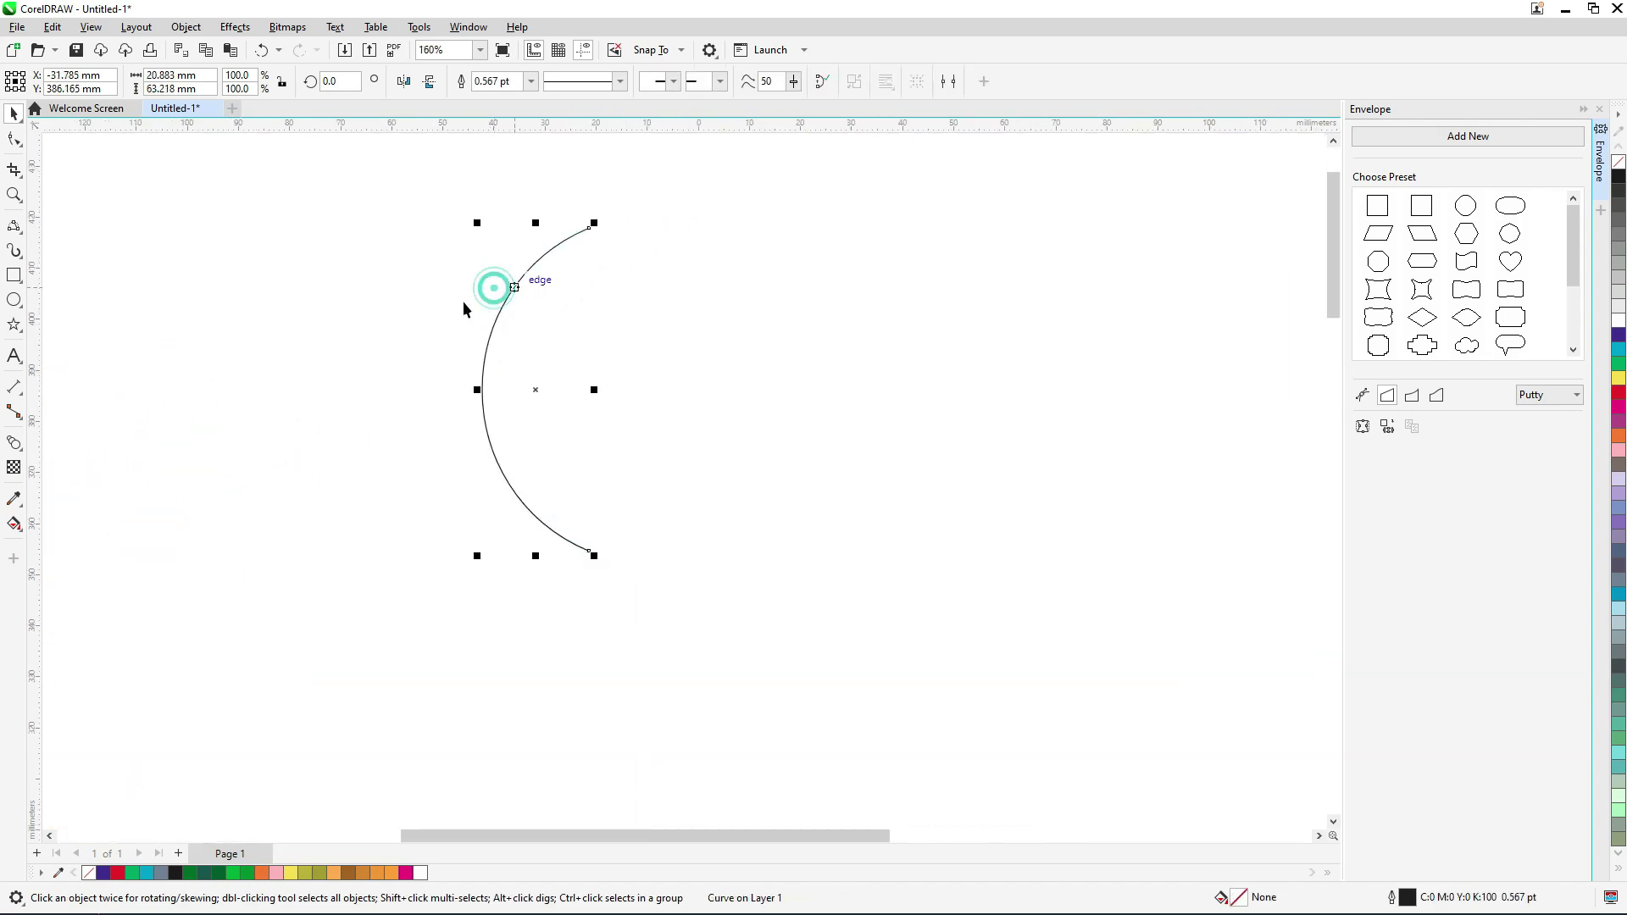
- Draw a circle about 12 mm in diameter to the arc's left and place an overlapping copy about 6 mm below it
left_click(13, 300)
left_click_drag(138, 296, 180, 354)
left_click(13, 114)
left_click(272, 197)
right_click(180, 354)
- Intersect the two overlapping circles and delete both originals, keeping only the lens-shaped leaf
left_click_drag(133, 414, 102, 441)
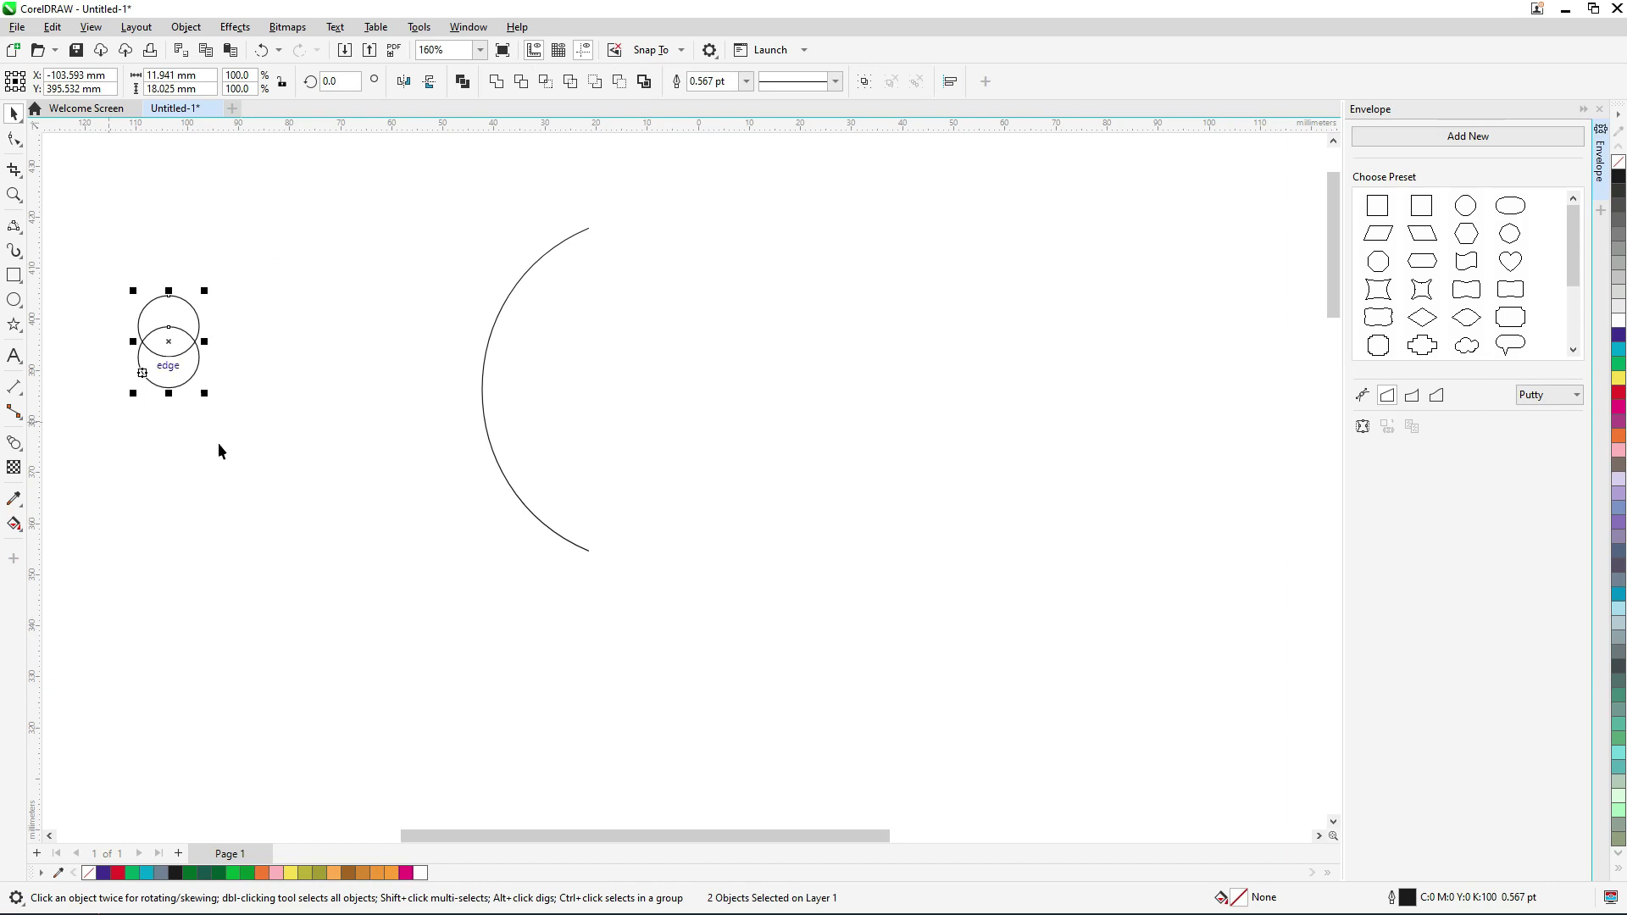
left_click(549, 88)
left_click(174, 295)
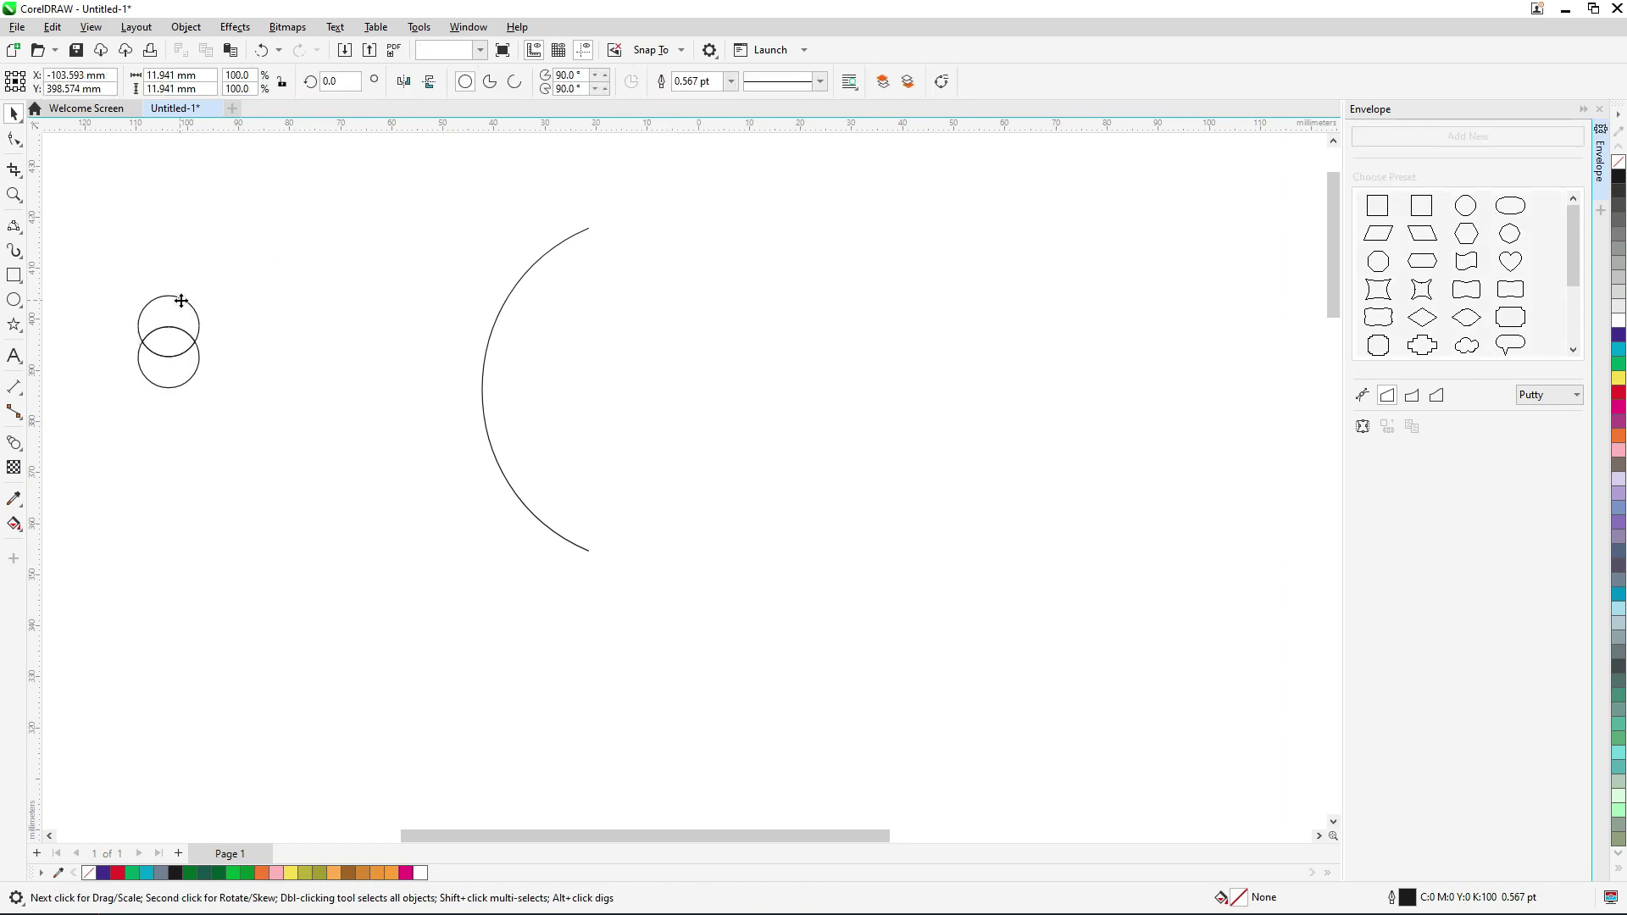
key("Delete")
left_click(179, 374)
key("Delete")
- Move the leaf shape a short distance toward the arc and rotate it to about 341.4°
left_click_drag(170, 340, 243, 342)
scroll(225, 342, "up", 1)
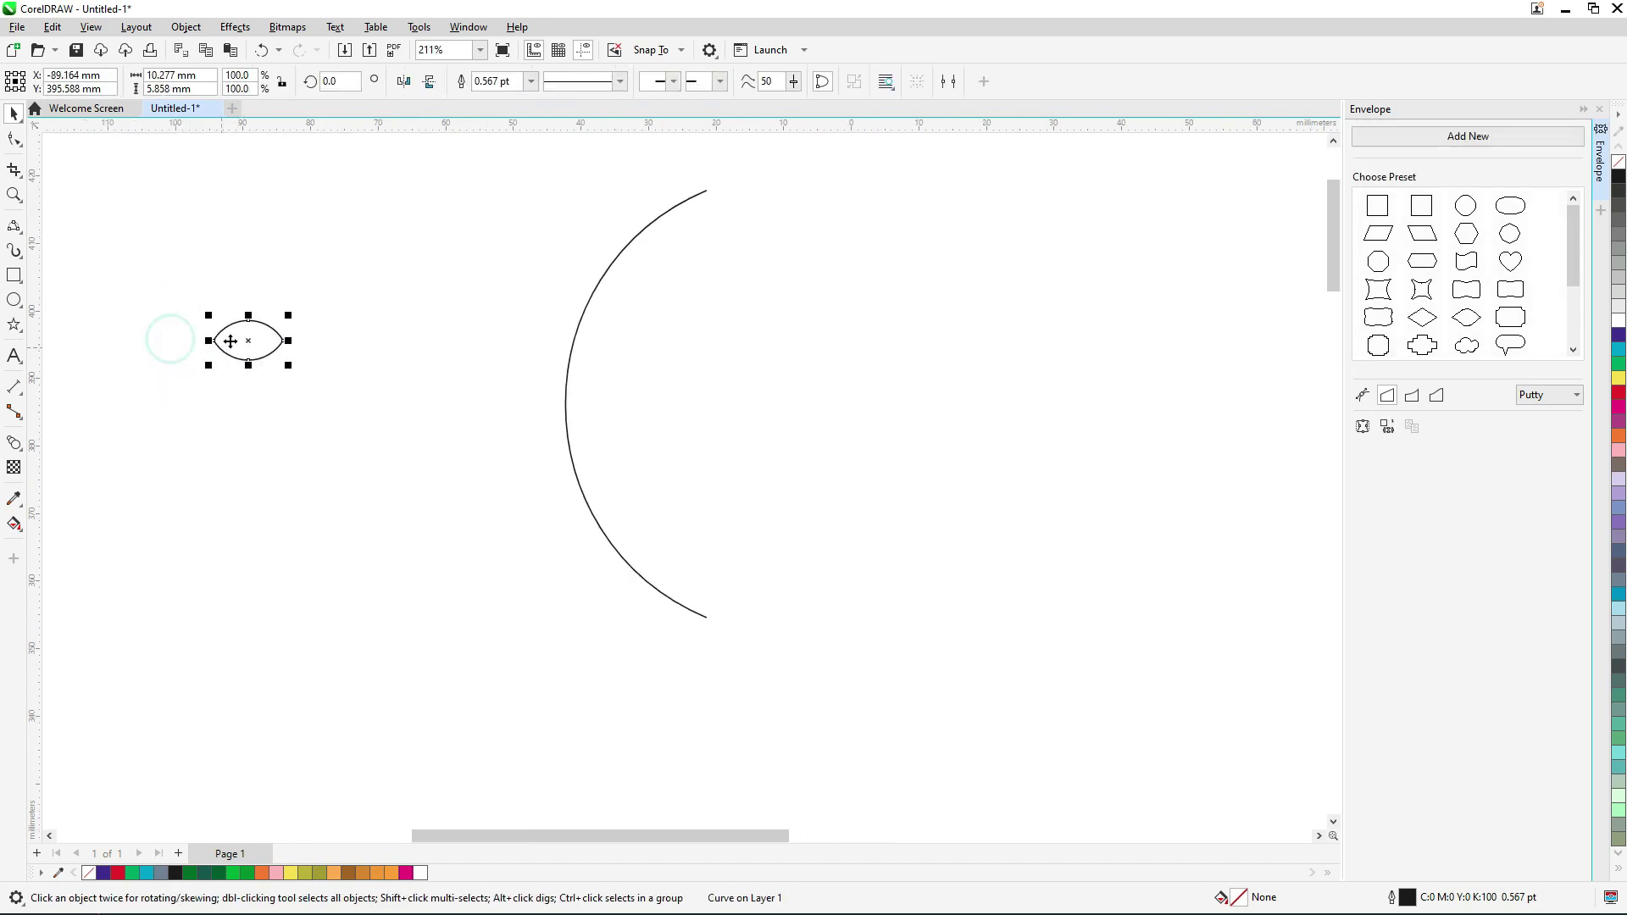
scroll(231, 341, "up", 1)
left_click(369, 312)
left_click(262, 334)
left_click(269, 333)
left_click_drag(307, 309, 316, 325)
left_click(363, 308)
left_click(253, 332)
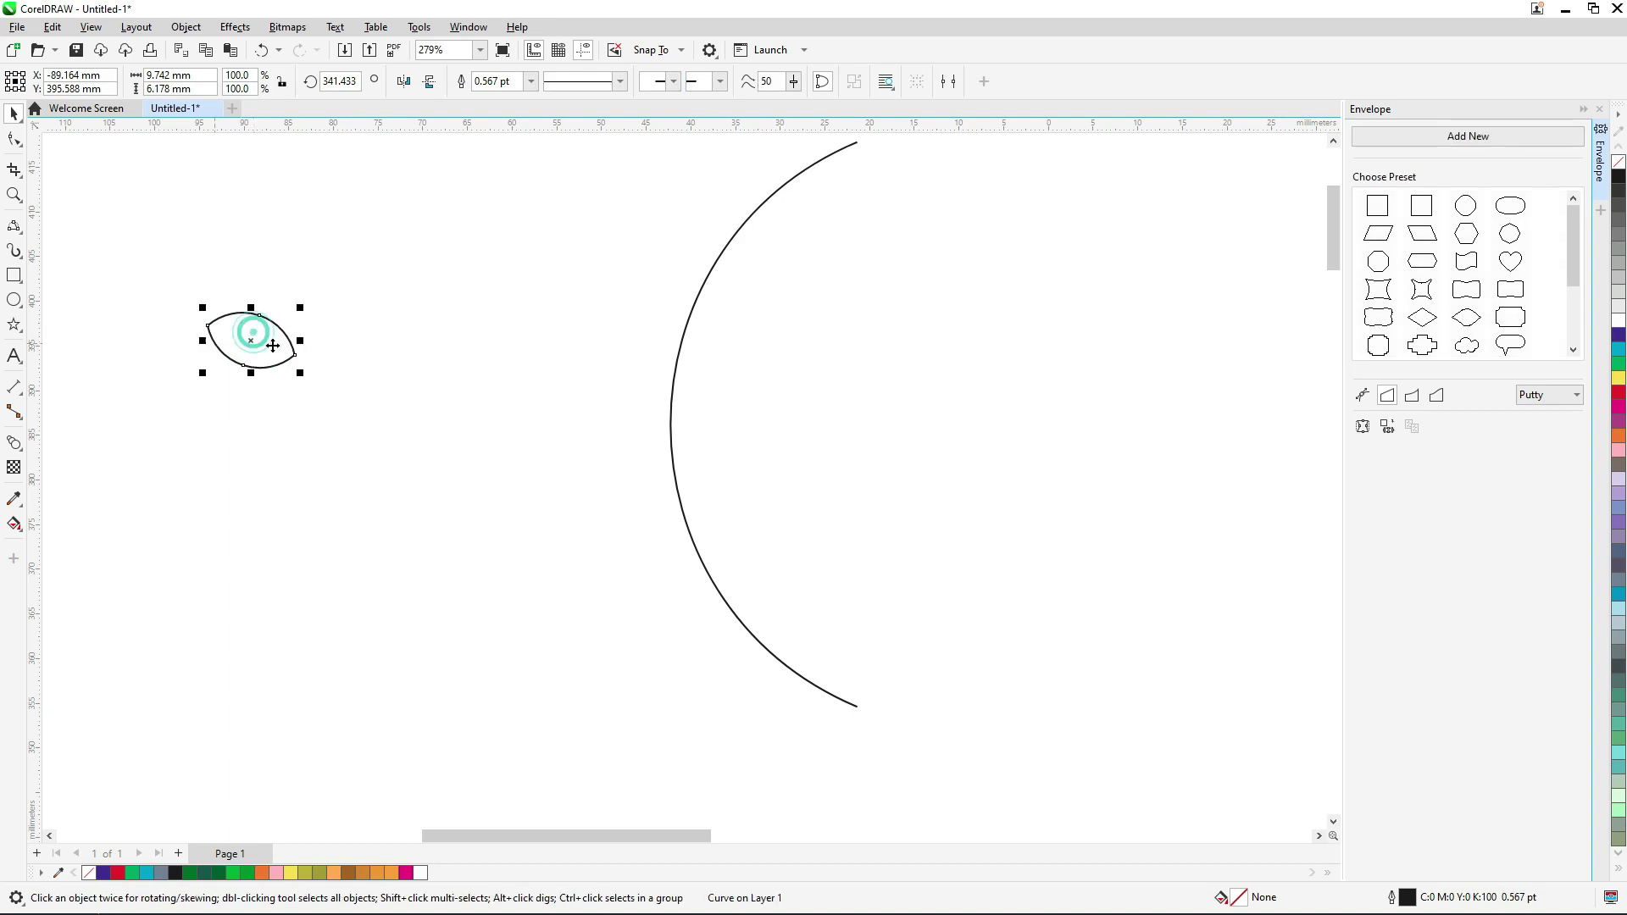
- Fill the leaf with green (C100 M0 Y100 K0) and remove its outline
left_click(1618, 366)
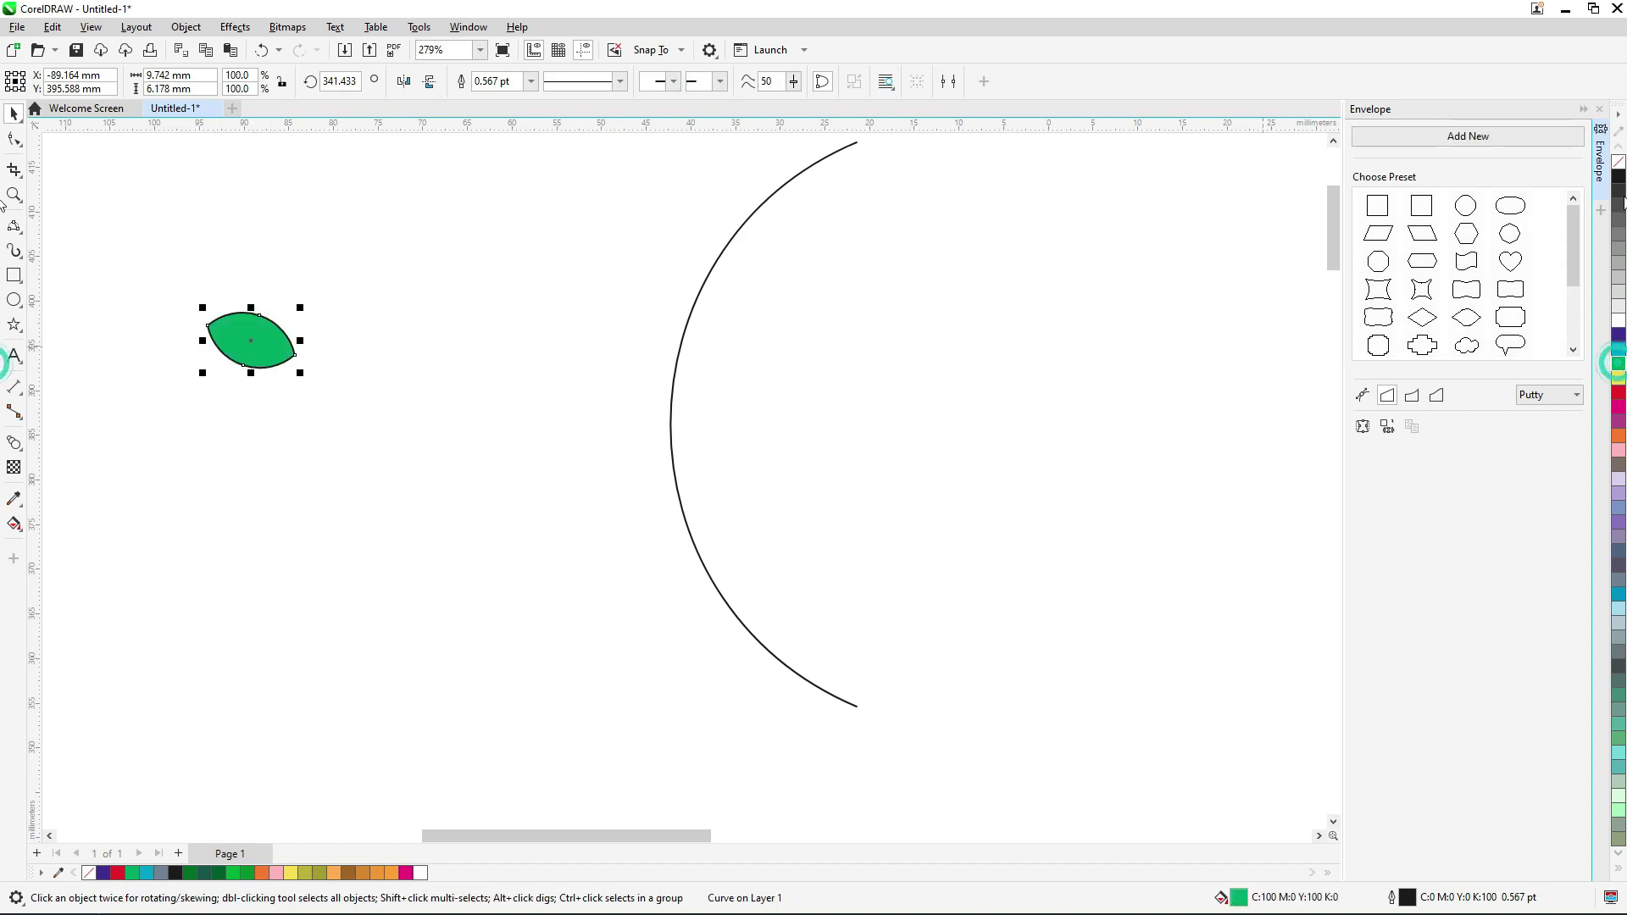
right_click(1618, 165)
left_click(563, 239)
- Create a horizontally mirrored copy of the green leaf on its right side, touching at the tip
left_click(269, 341)
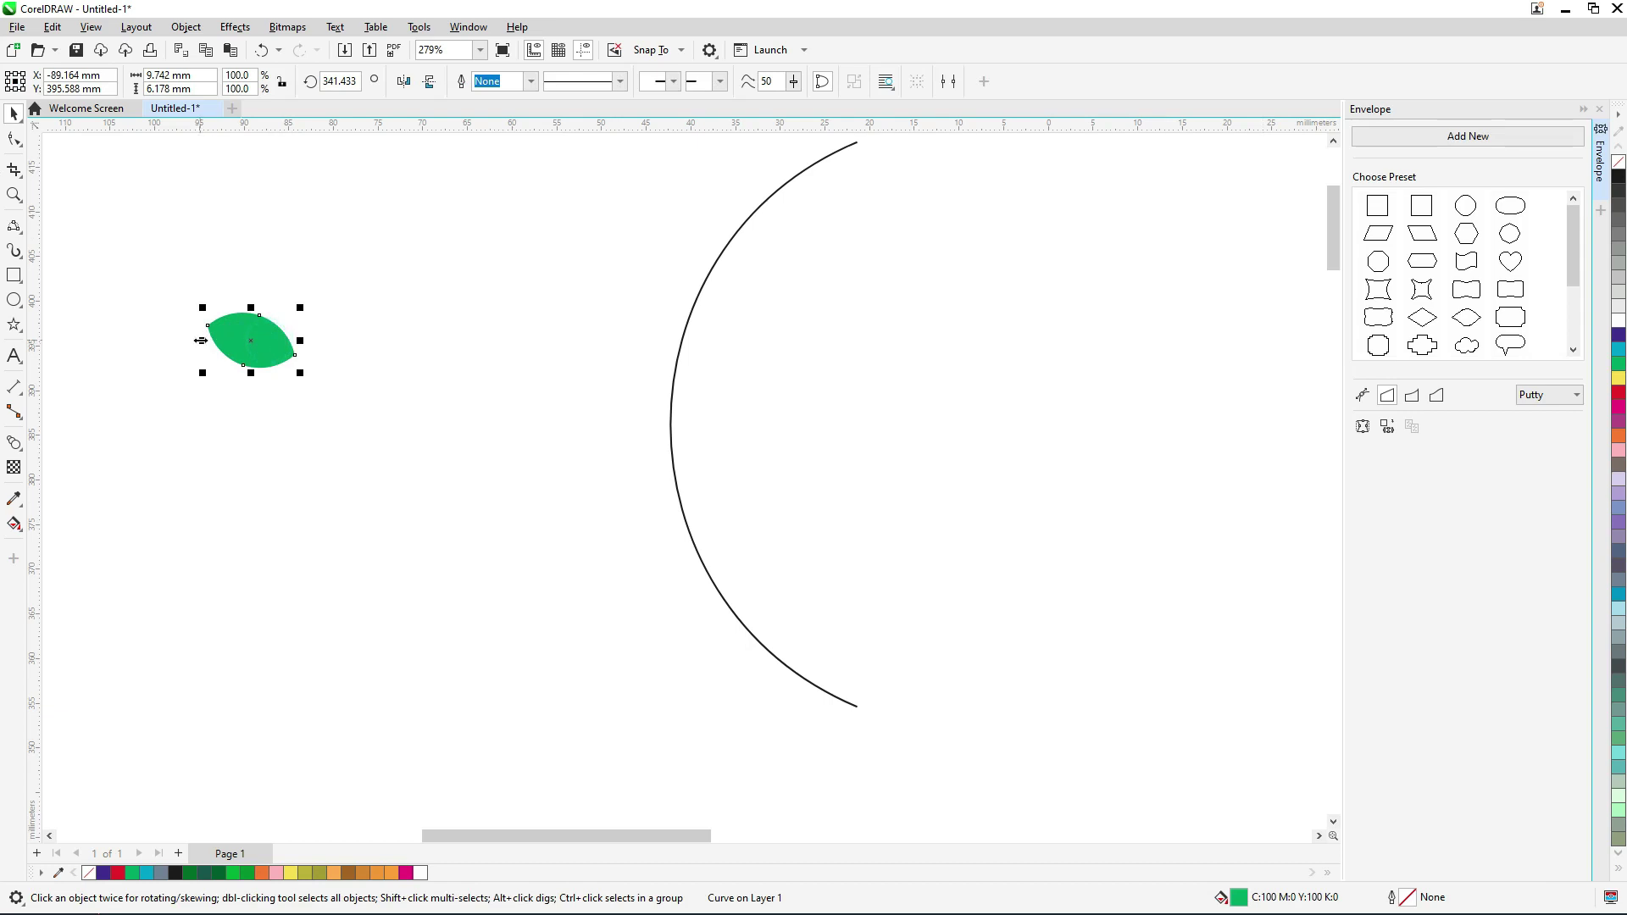
left_click_drag(200, 341, 327, 361)
right_click(326, 359)
- Group the two mirrored leaves into one pair
left_click(305, 444)
left_click_drag(291, 427, 352, 498)
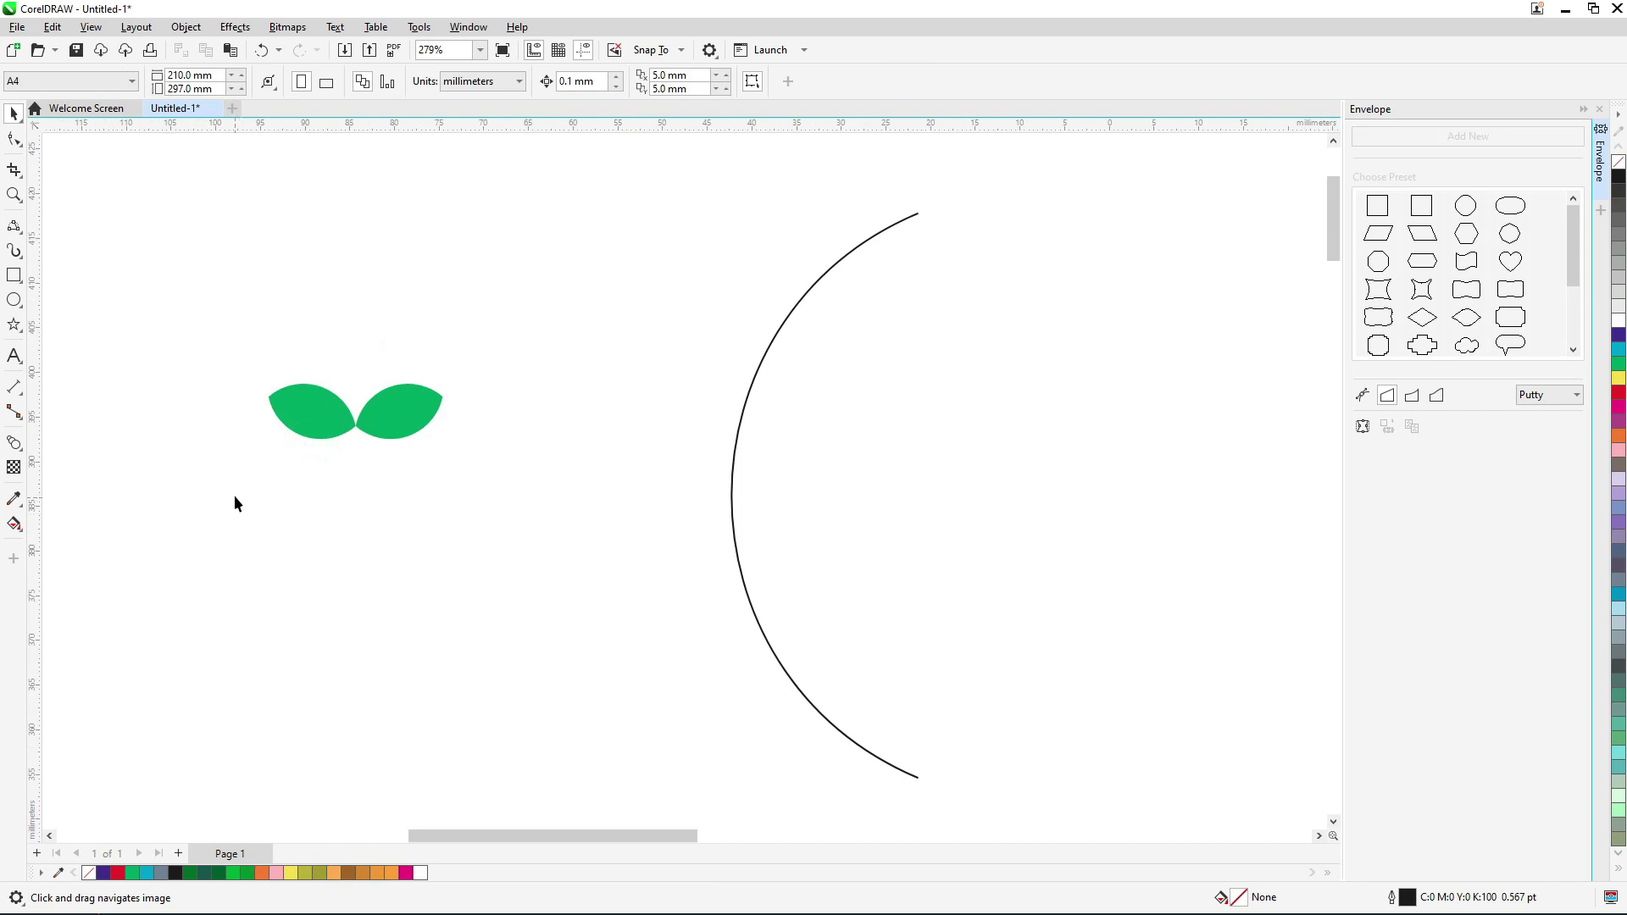
mouse_move(206, 509)
left_mouse_down()
mouse_move(501, 300)
mouse_move(534, 296)
mouse_move(206, 504)
left_mouse_up()
key("ctrl+g")
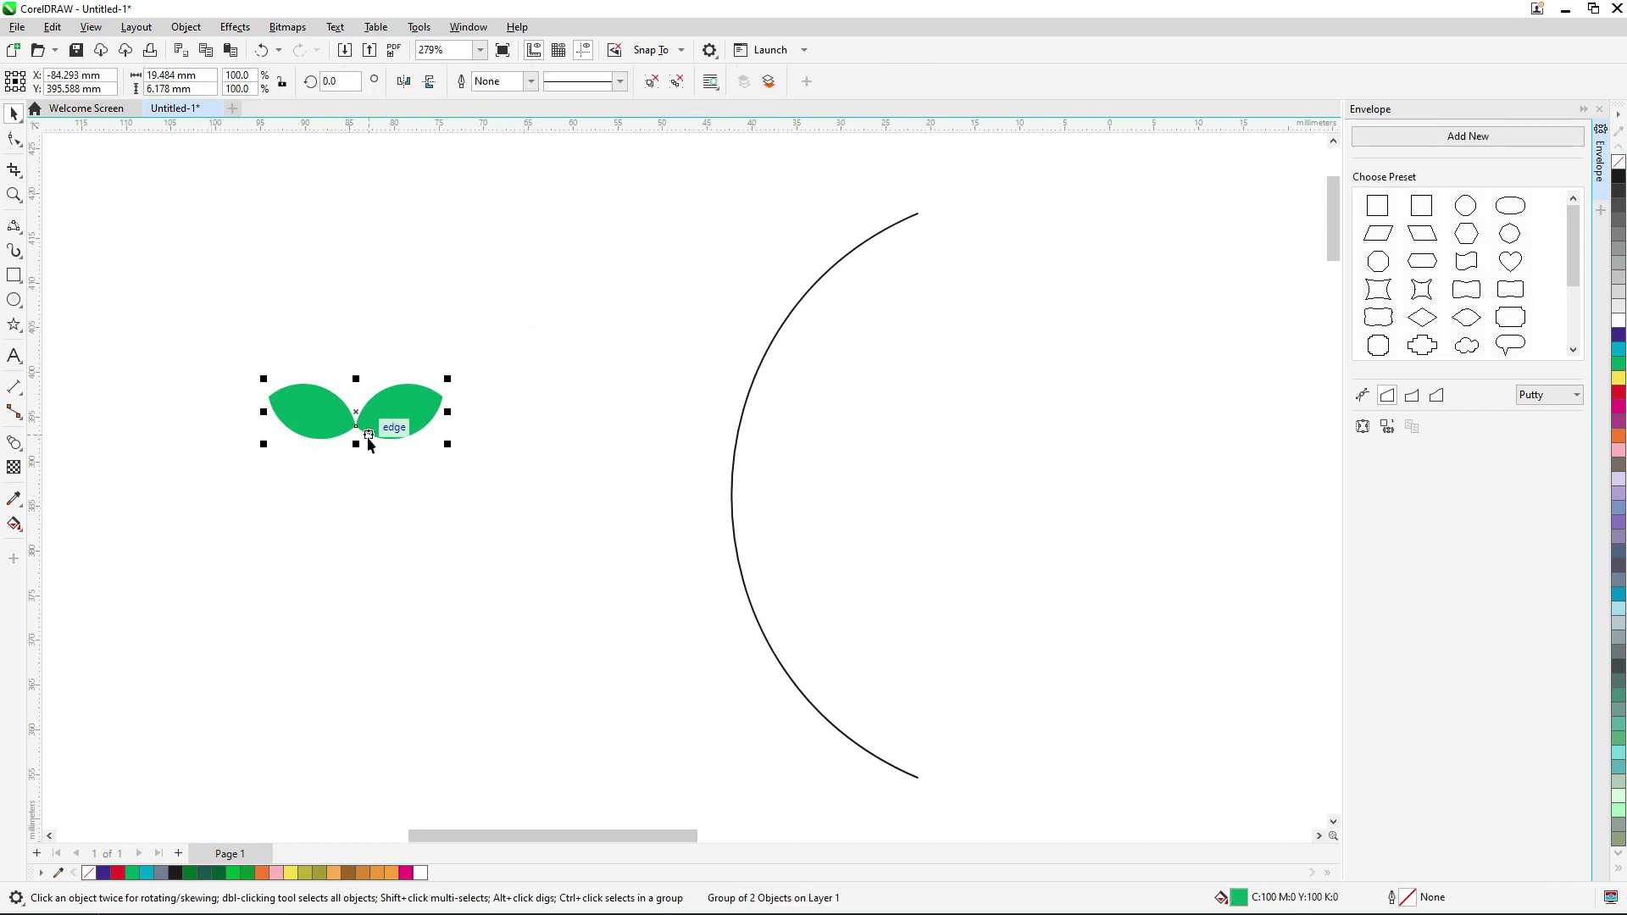
- Place a copy of the leaf pair about 63 mm straight below the original
scroll(398, 406, "down", 2)
left_click_drag(404, 271, 413, 696)
scroll(393, 400, "down", 2)
scroll(393, 409, "down", 2)
- Blend the upper leaf pair into the lower one in a straight line and deselect the result
left_click_drag(231, 151, 518, 636)
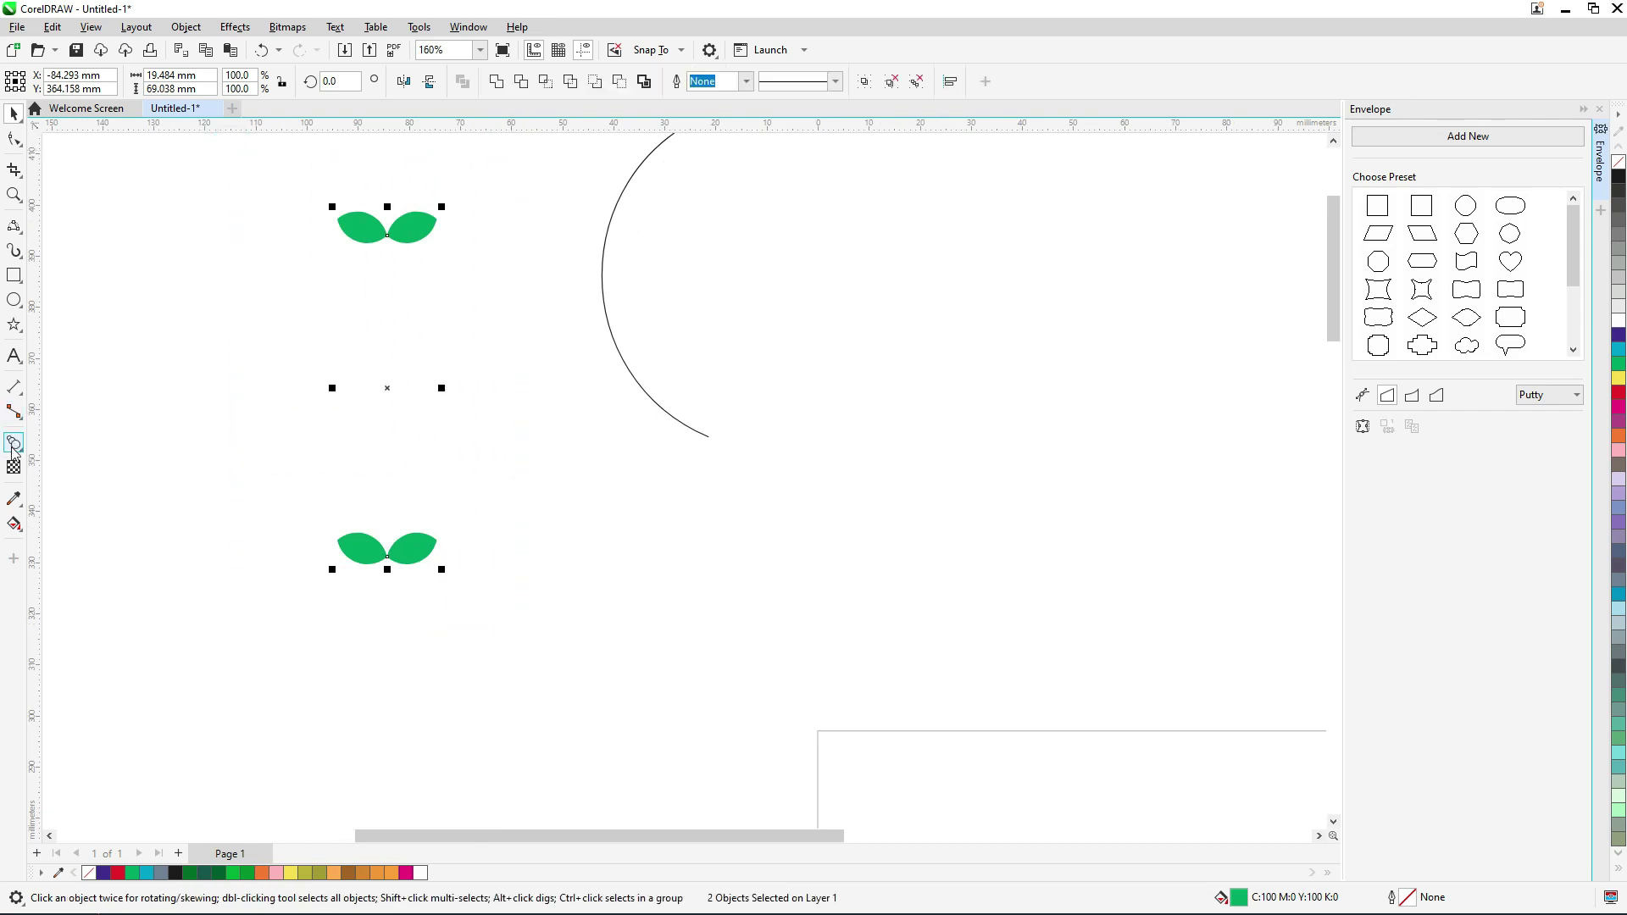
left_click(21, 455)
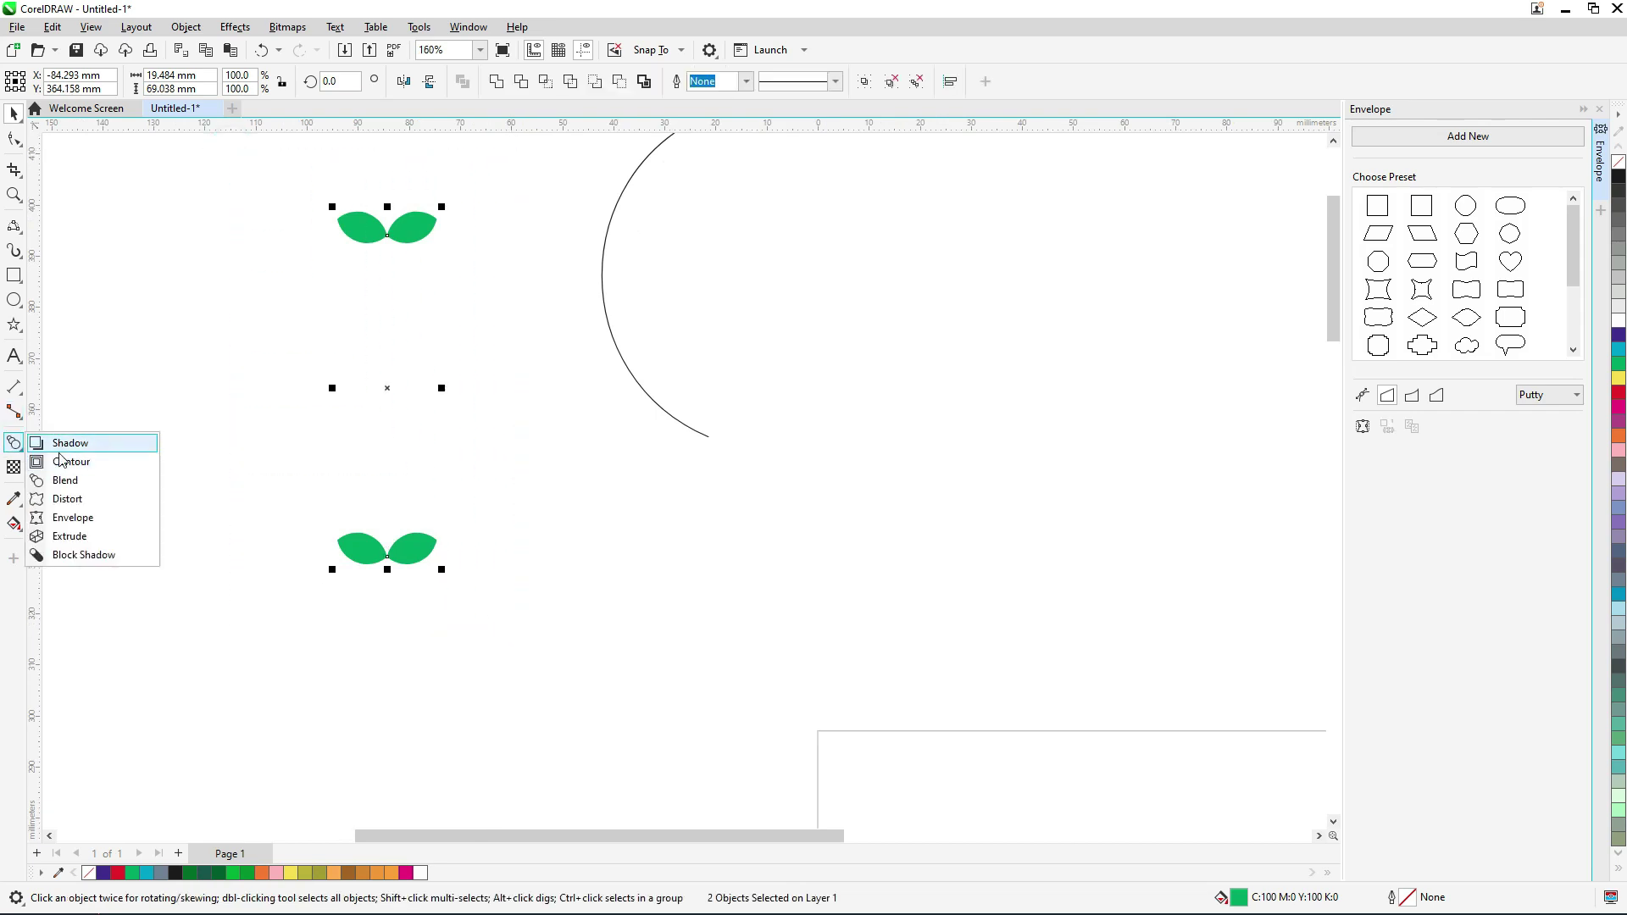
left_click(72, 495)
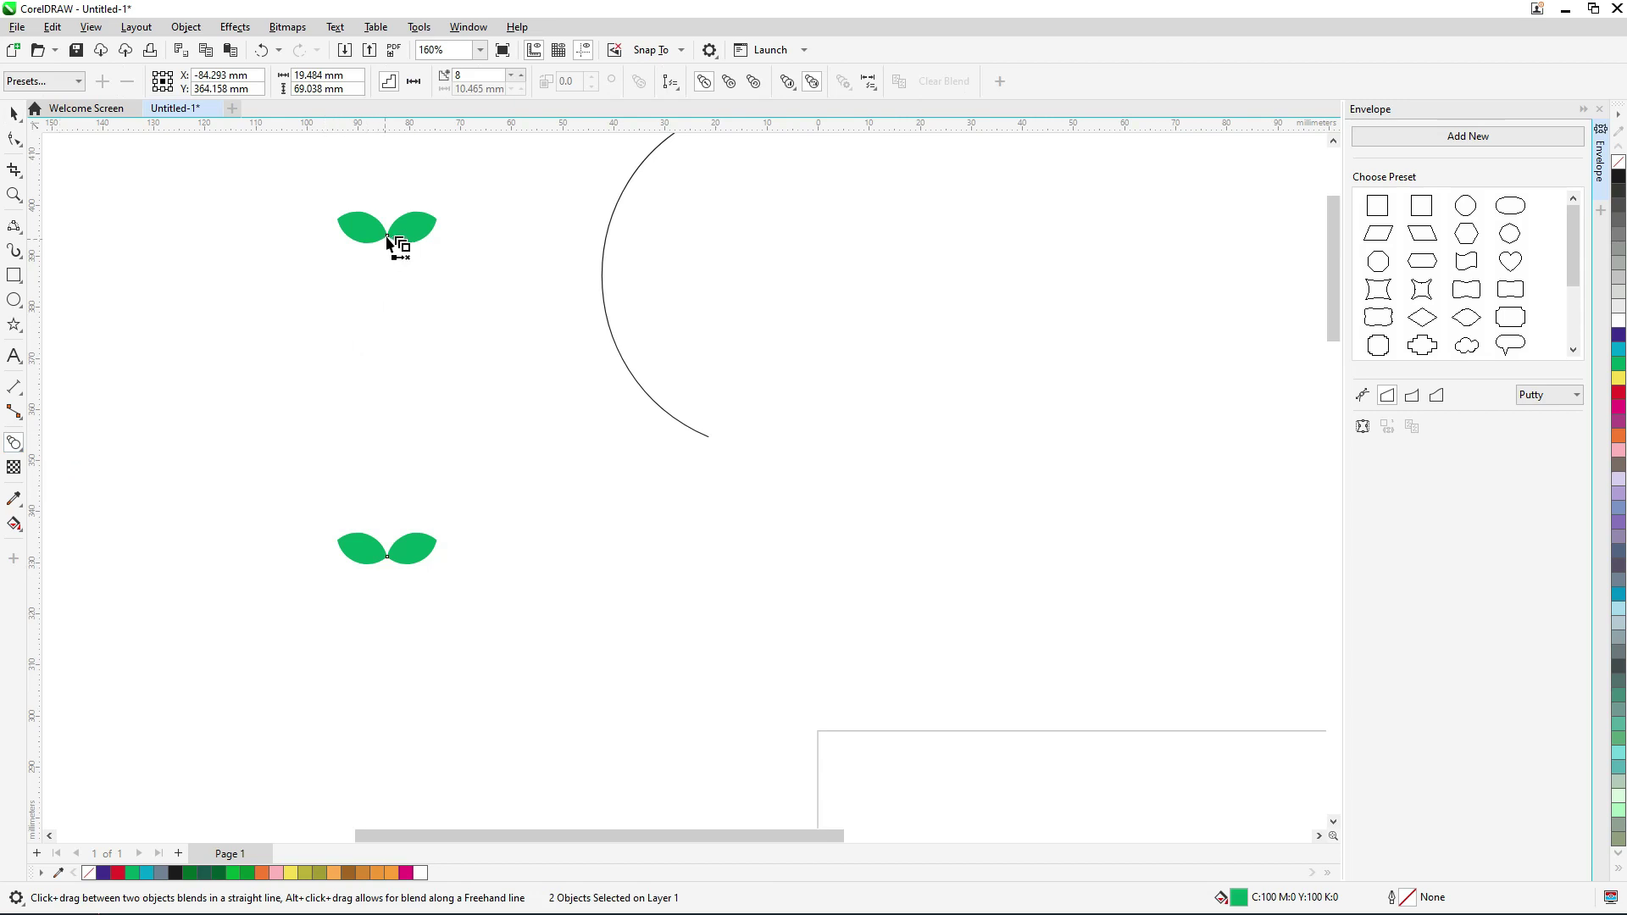
left_click_drag(389, 240, 387, 551)
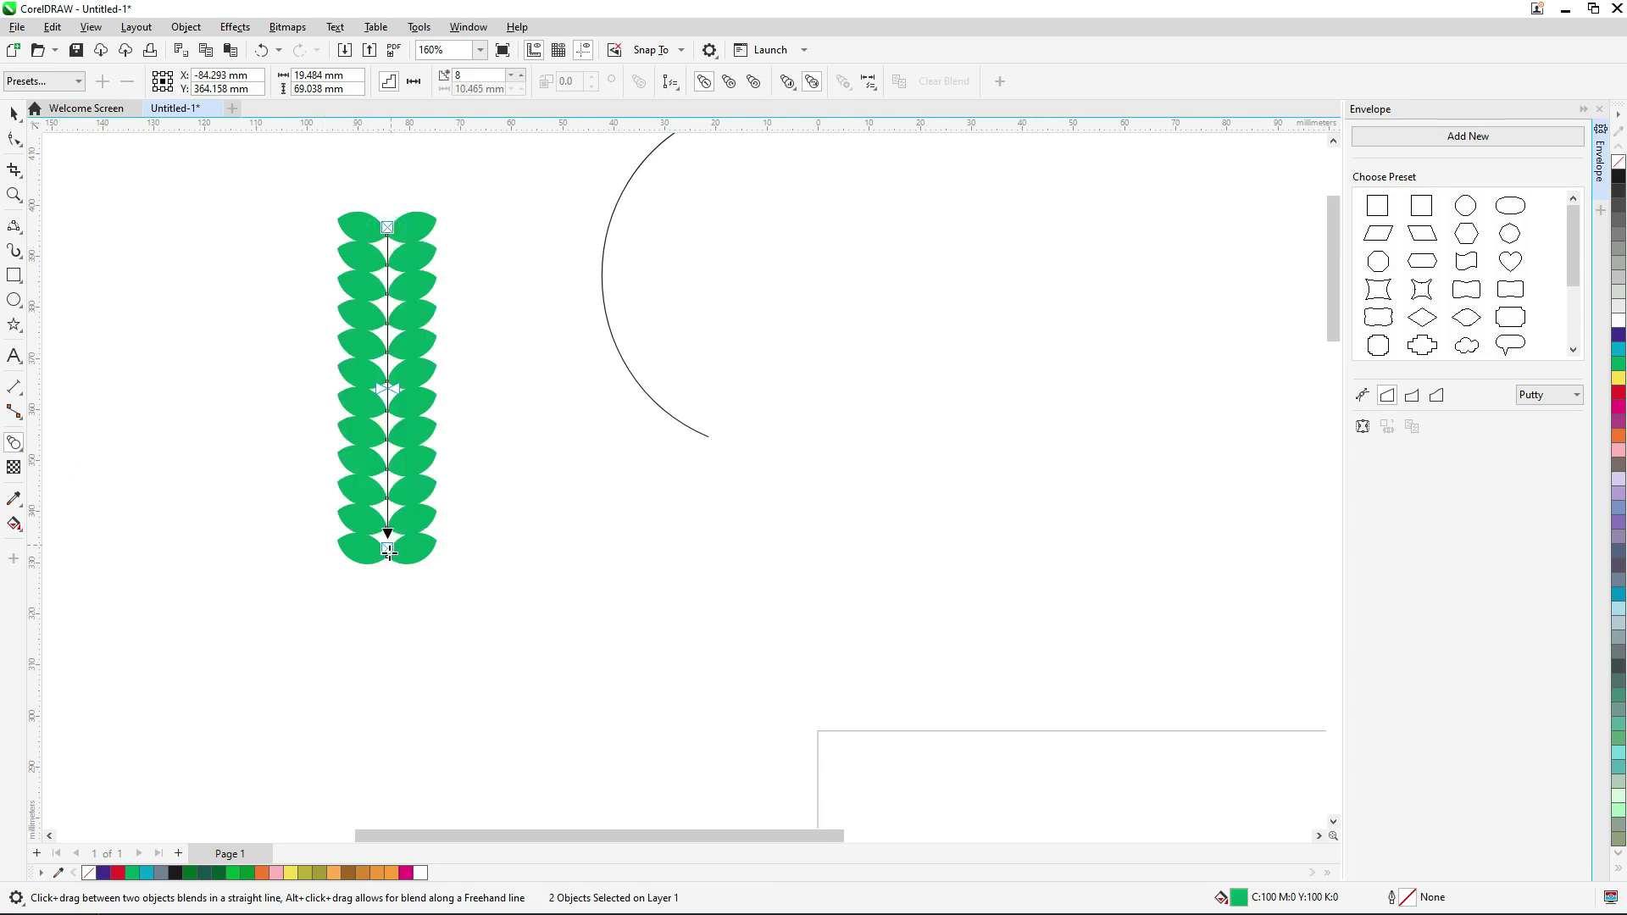
left_click_drag(436, 351, 414, 512)
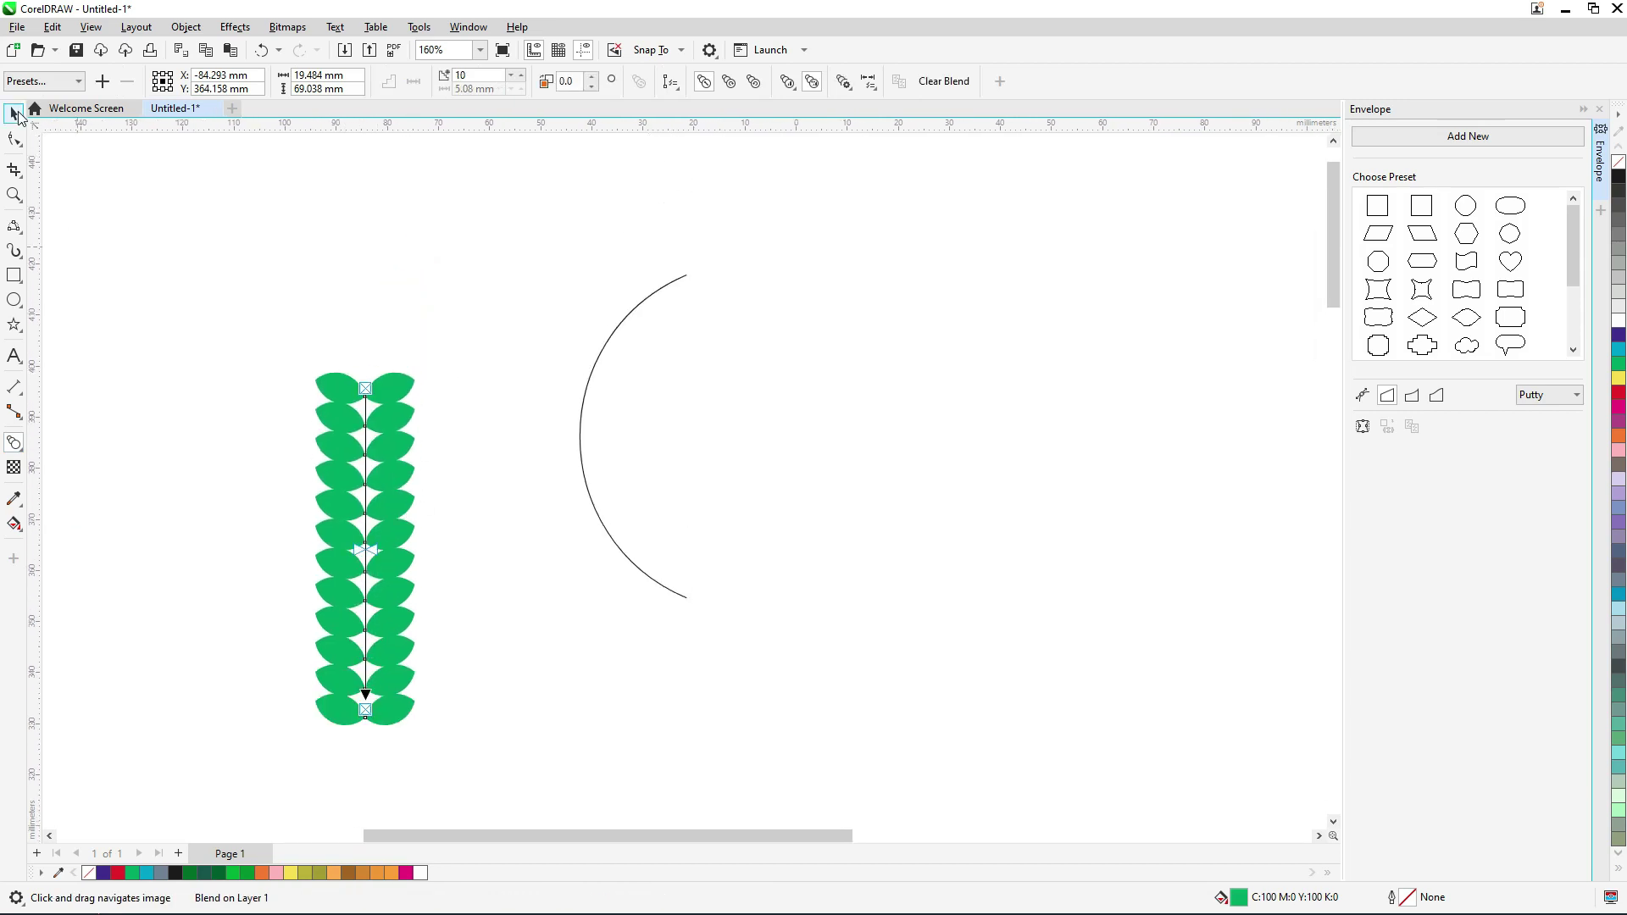
left_click(15, 114)
left_click(401, 179)
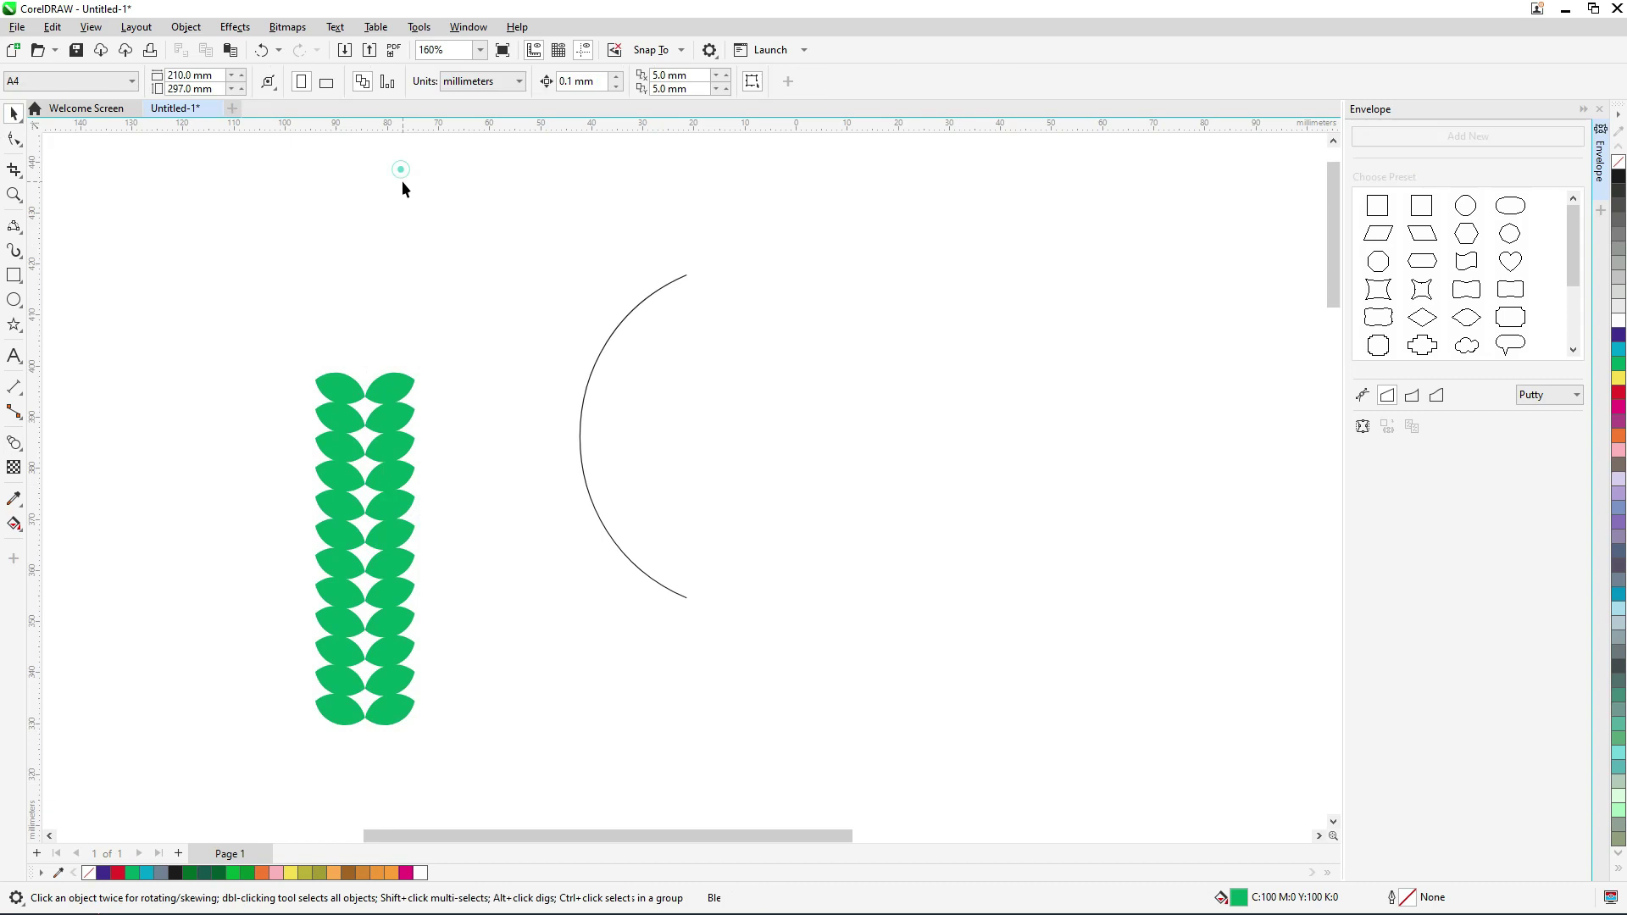
- Fit the leaf blend to the arc as its path
left_click(389, 453)
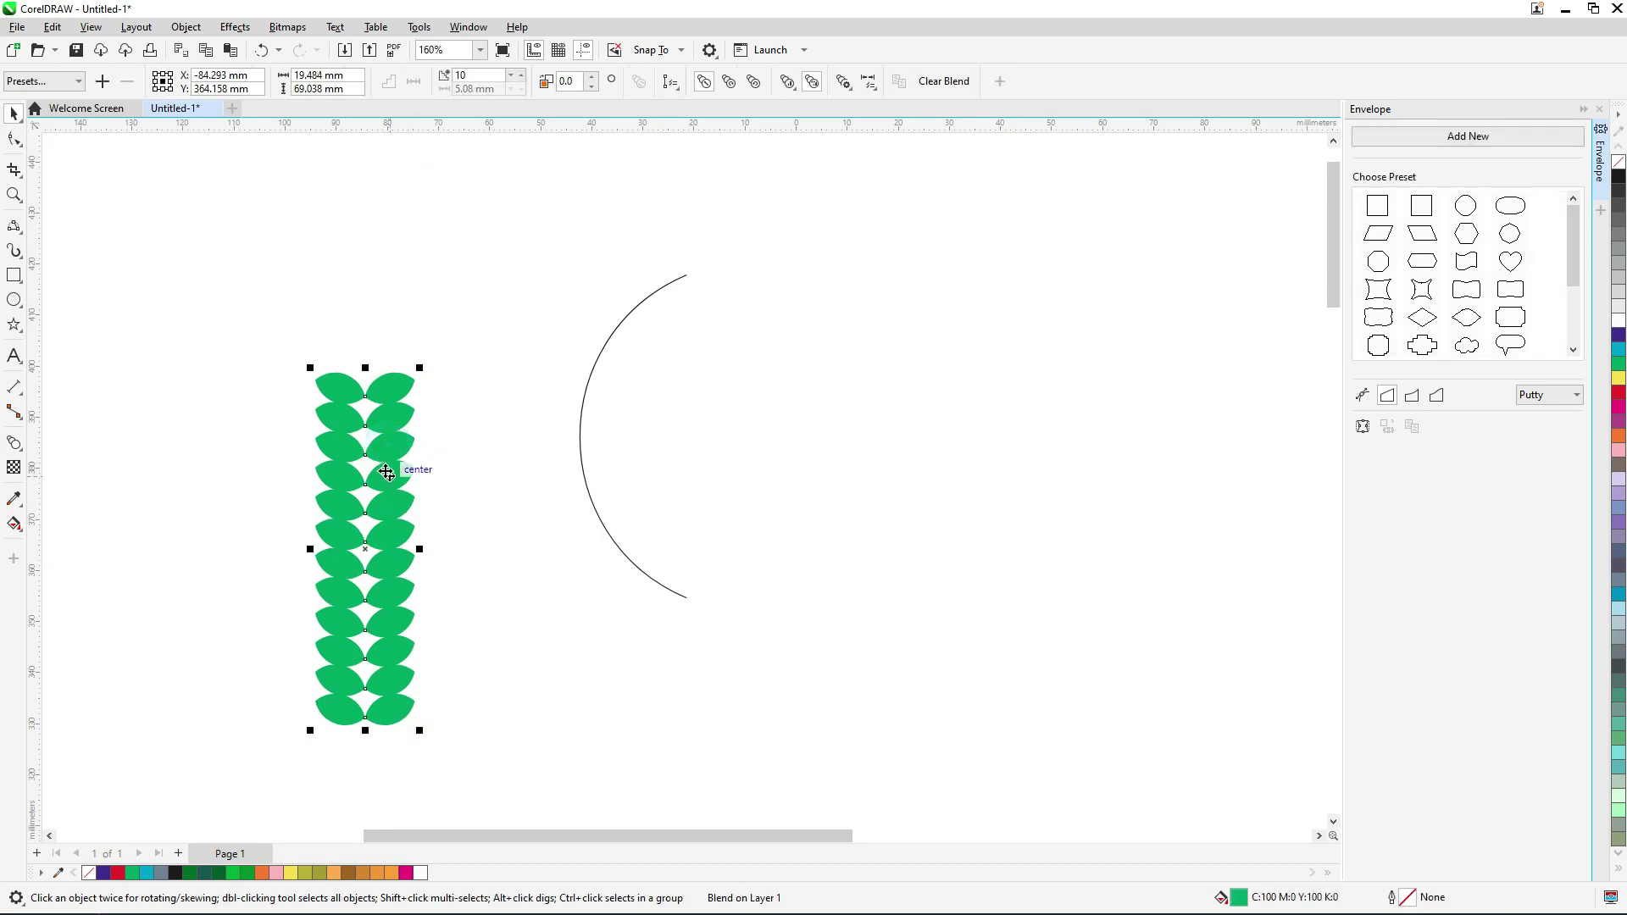
left_click_drag(405, 481, 585, 395)
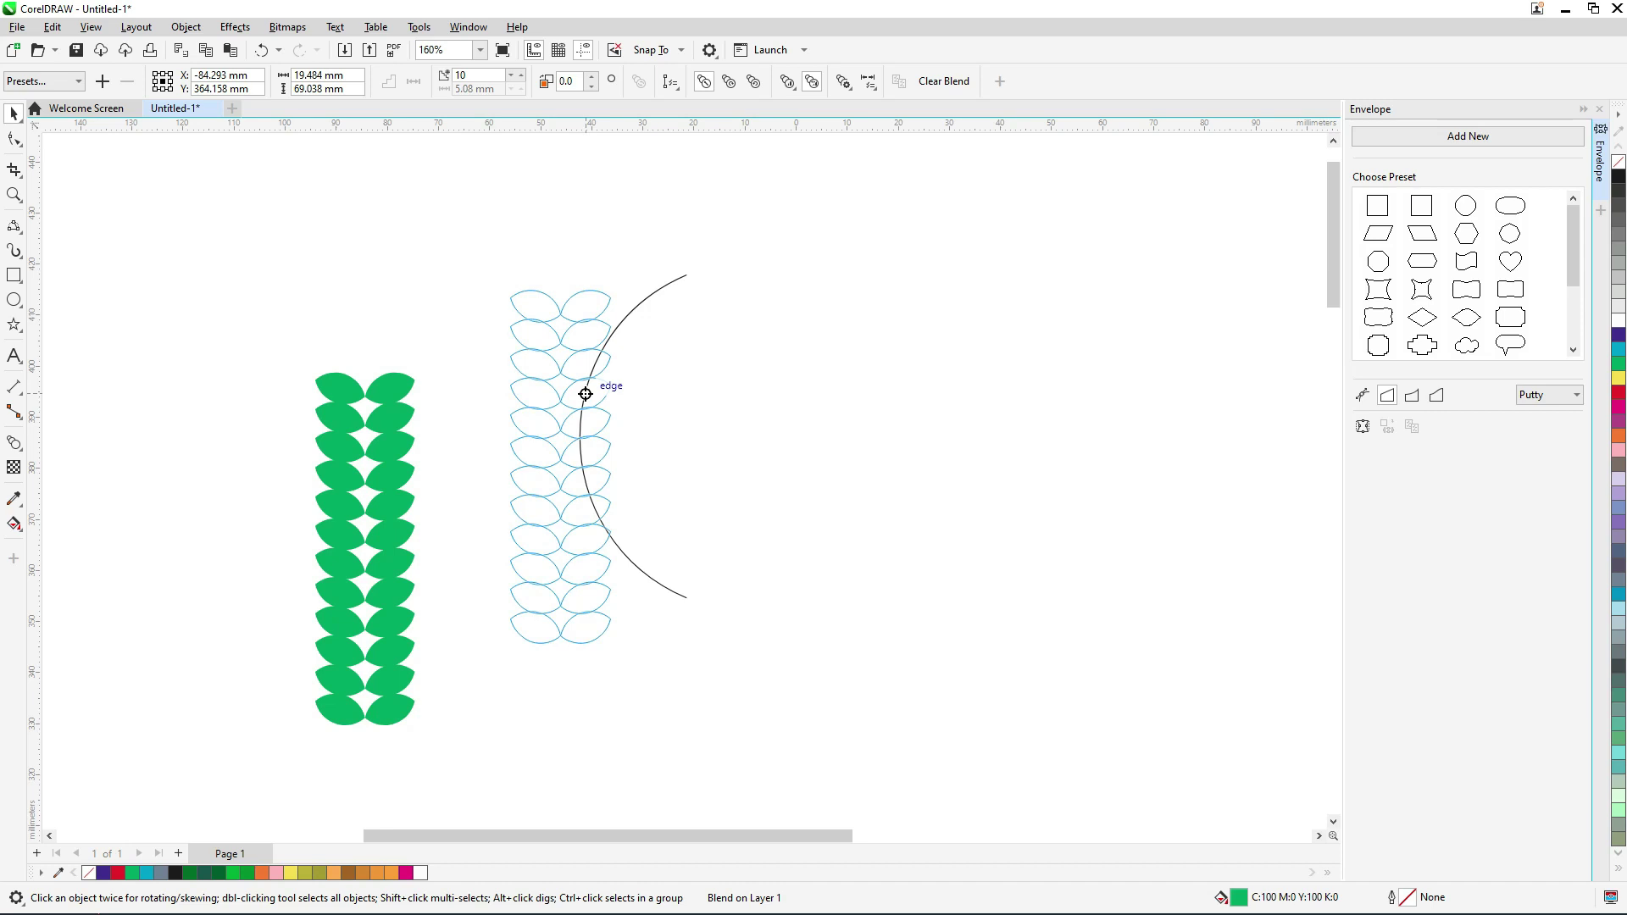
left_click_drag(586, 394, 585, 395)
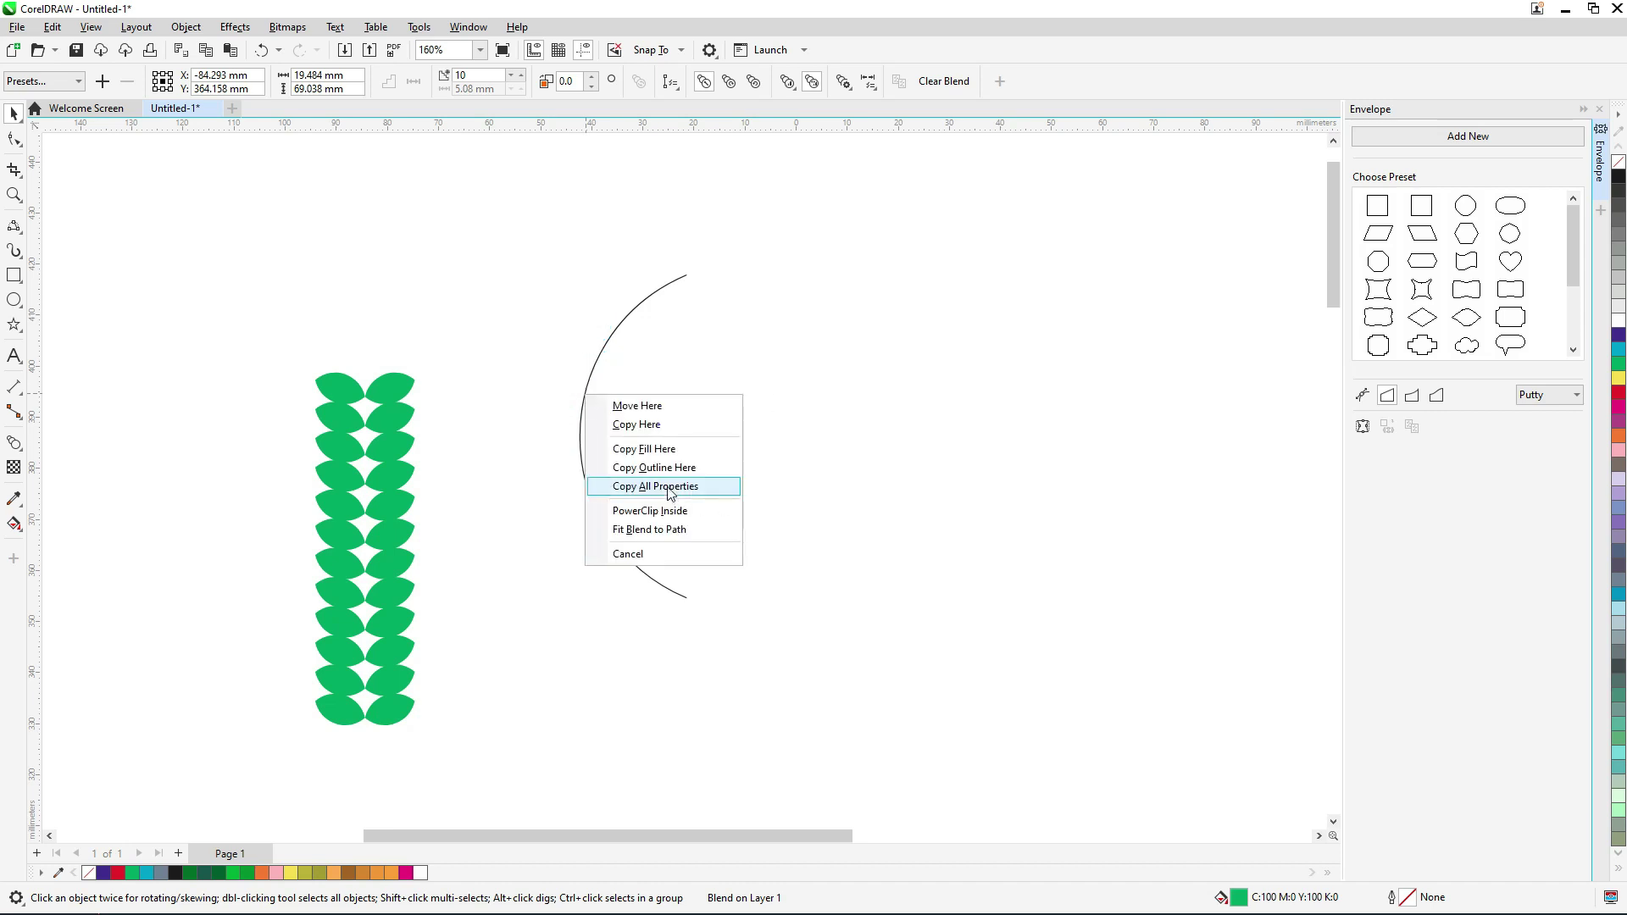
left_click(672, 530)
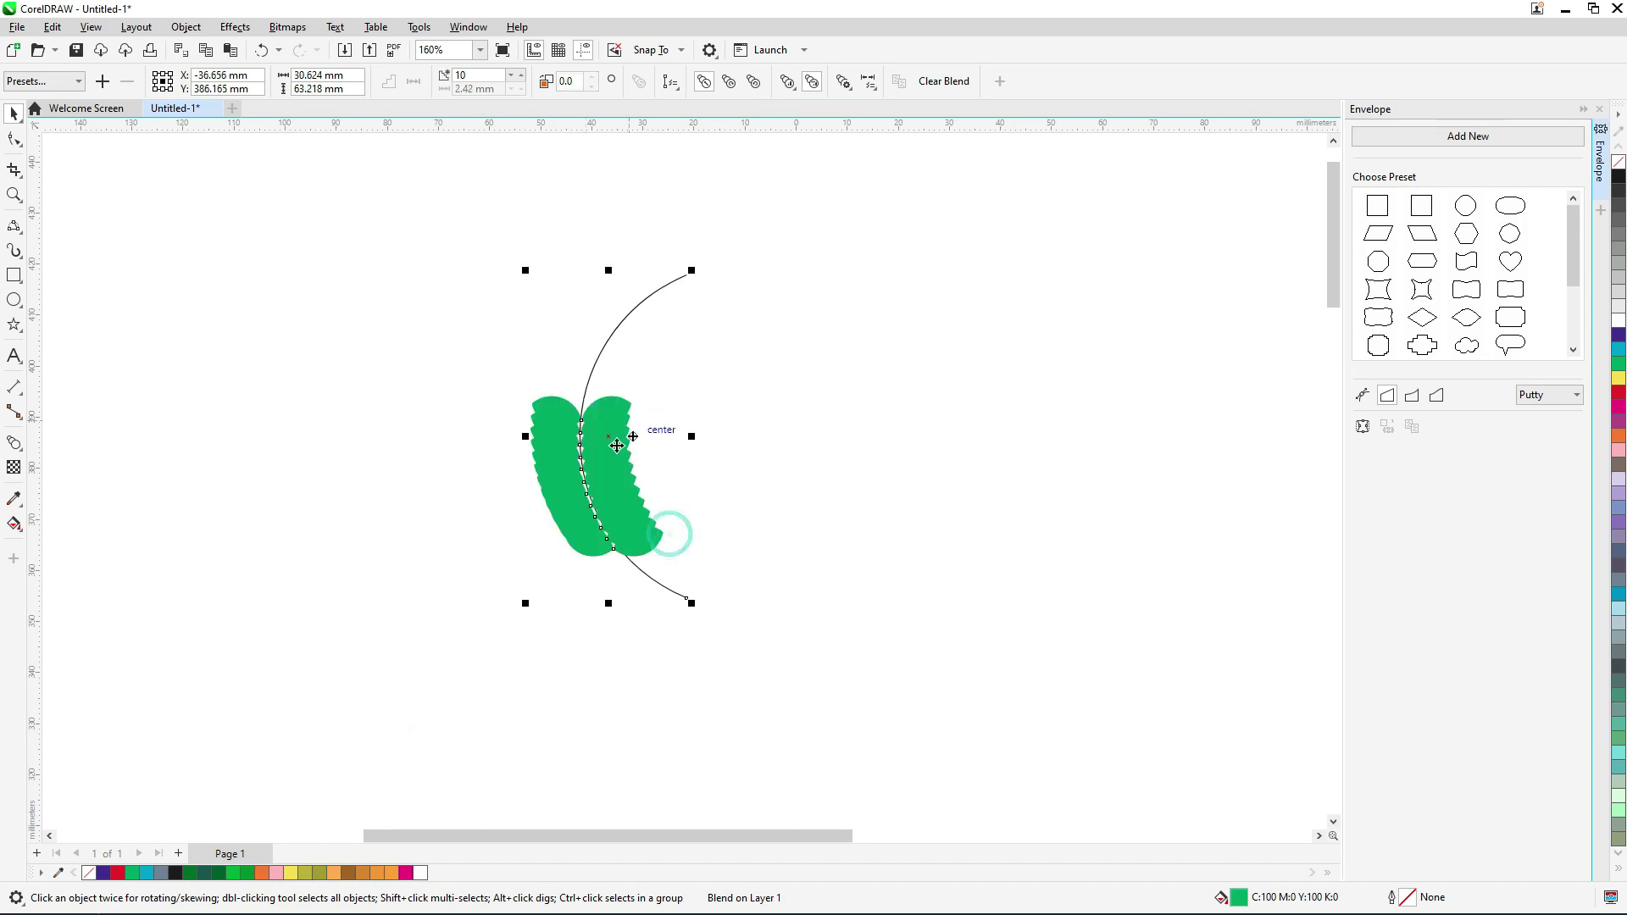
- Spread the leaf blend along the full length of the arc path
scroll(597, 437, "up", 1)
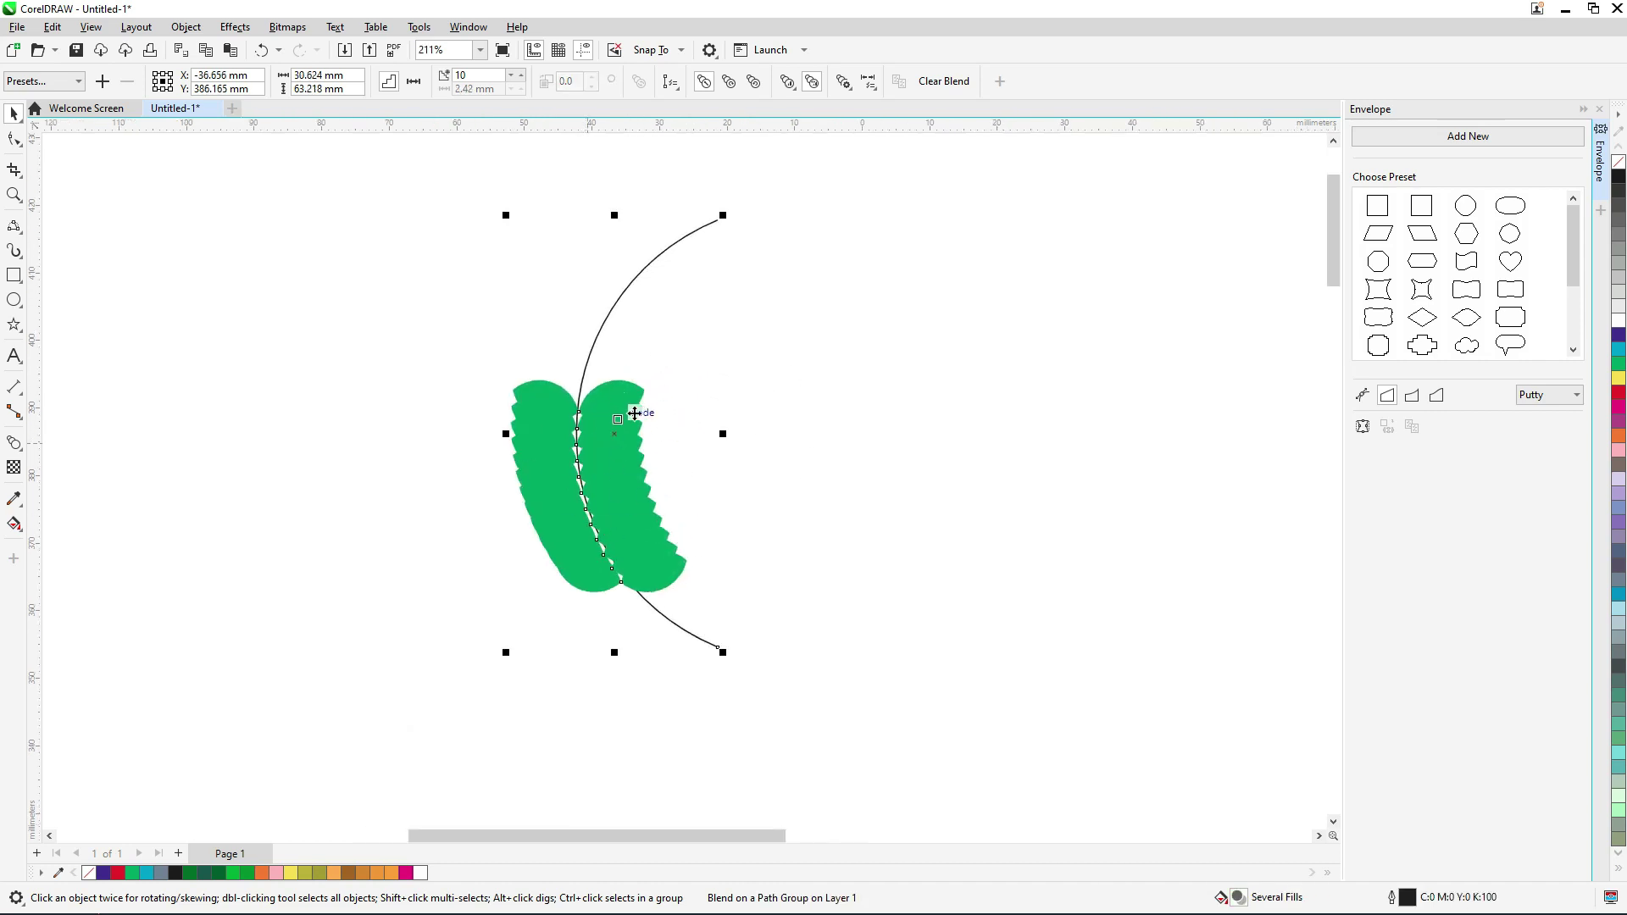
left_click(803, 326)
left_click(561, 441)
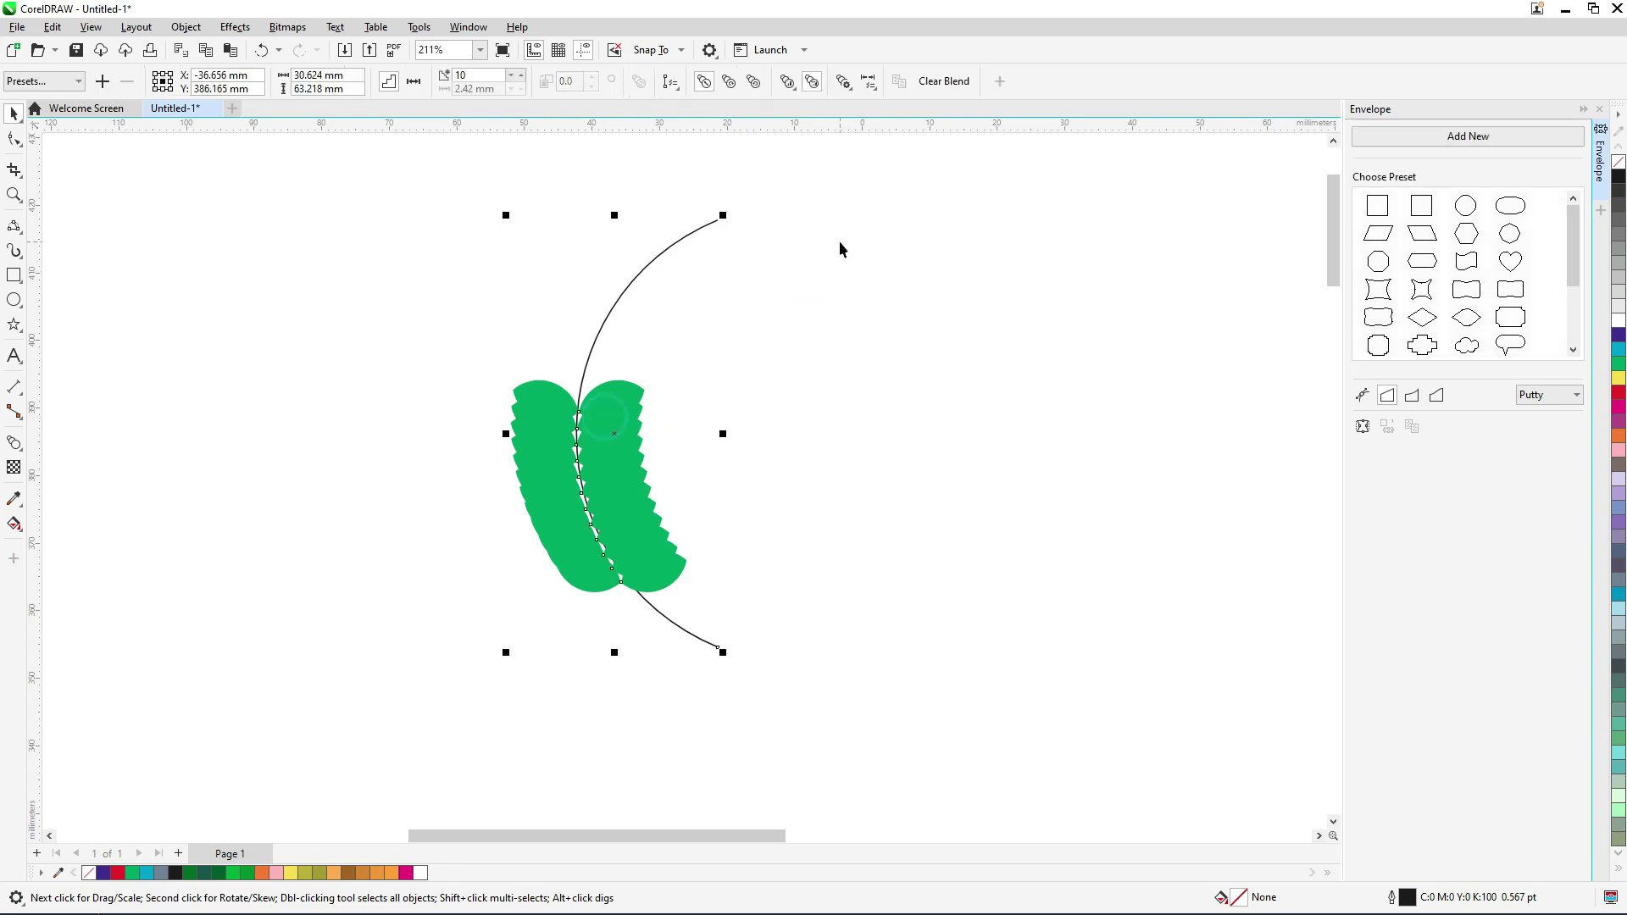
left_click(851, 88)
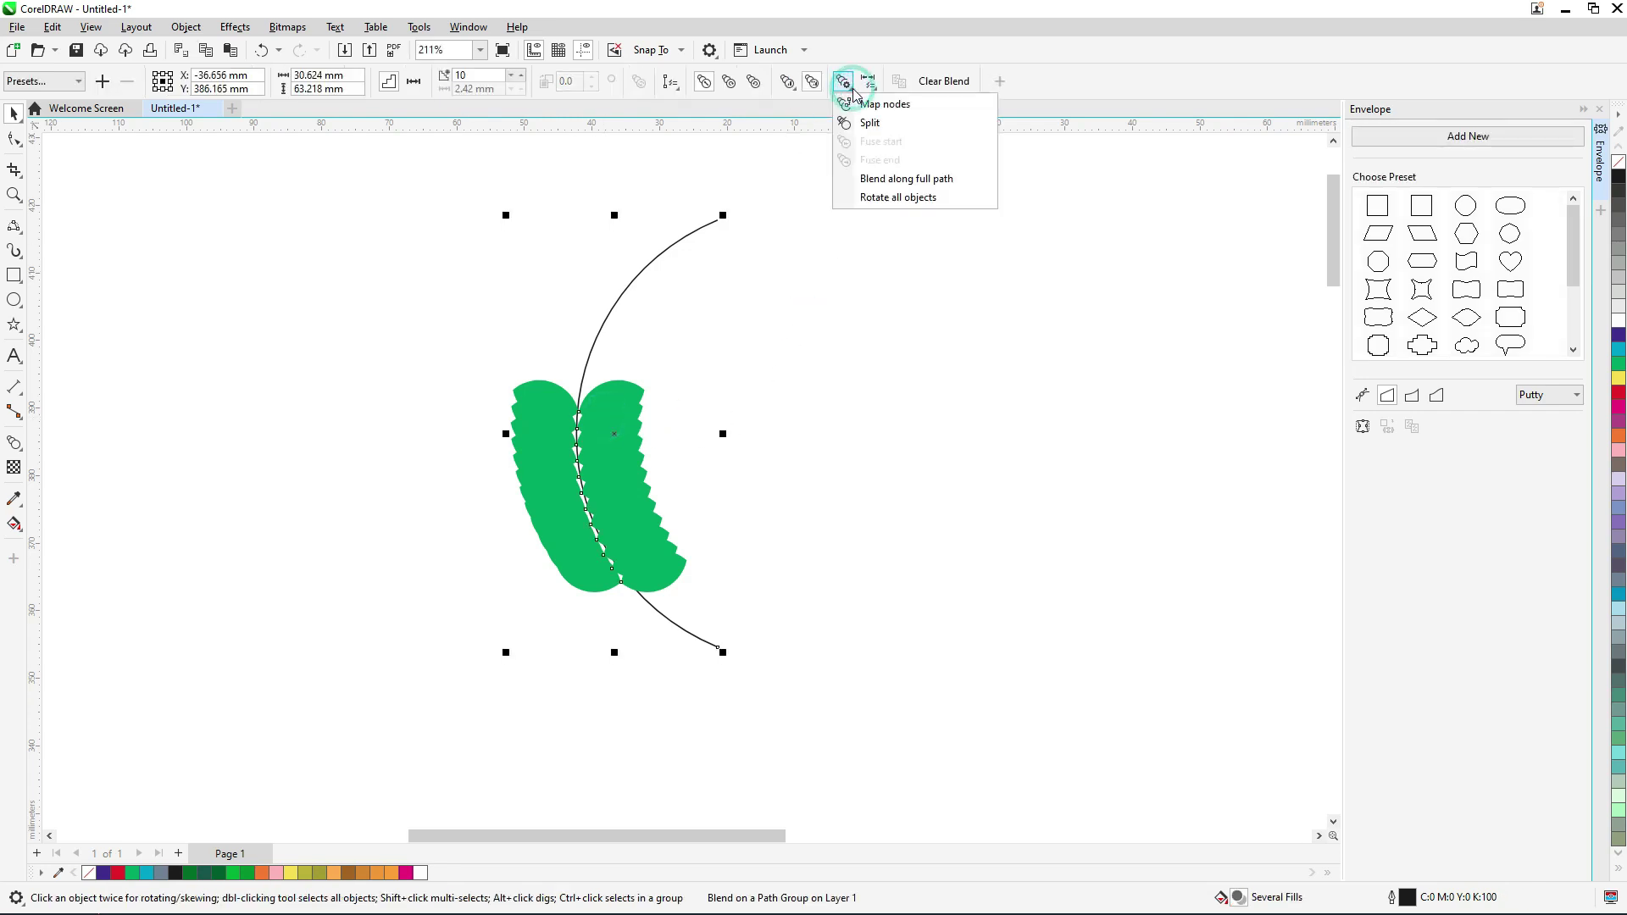
left_click(916, 188)
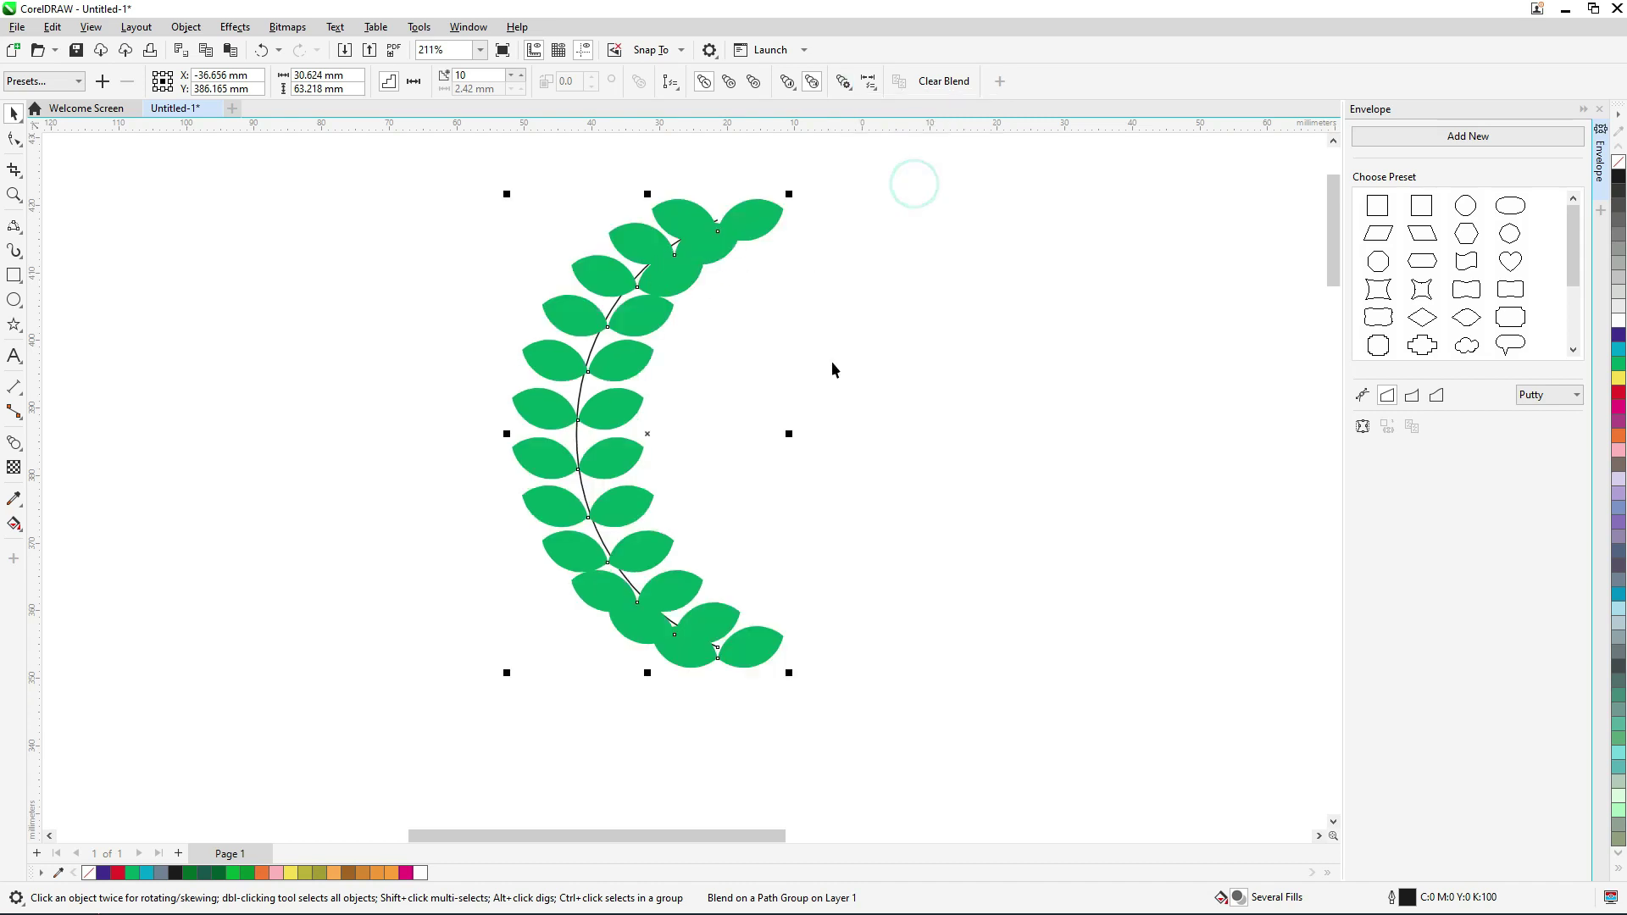
- Scale the leaf pair at the arc's upper end to about 52% and rotate it to about 294.3°
scroll(828, 195, "up", 1)
left_click(754, 217)
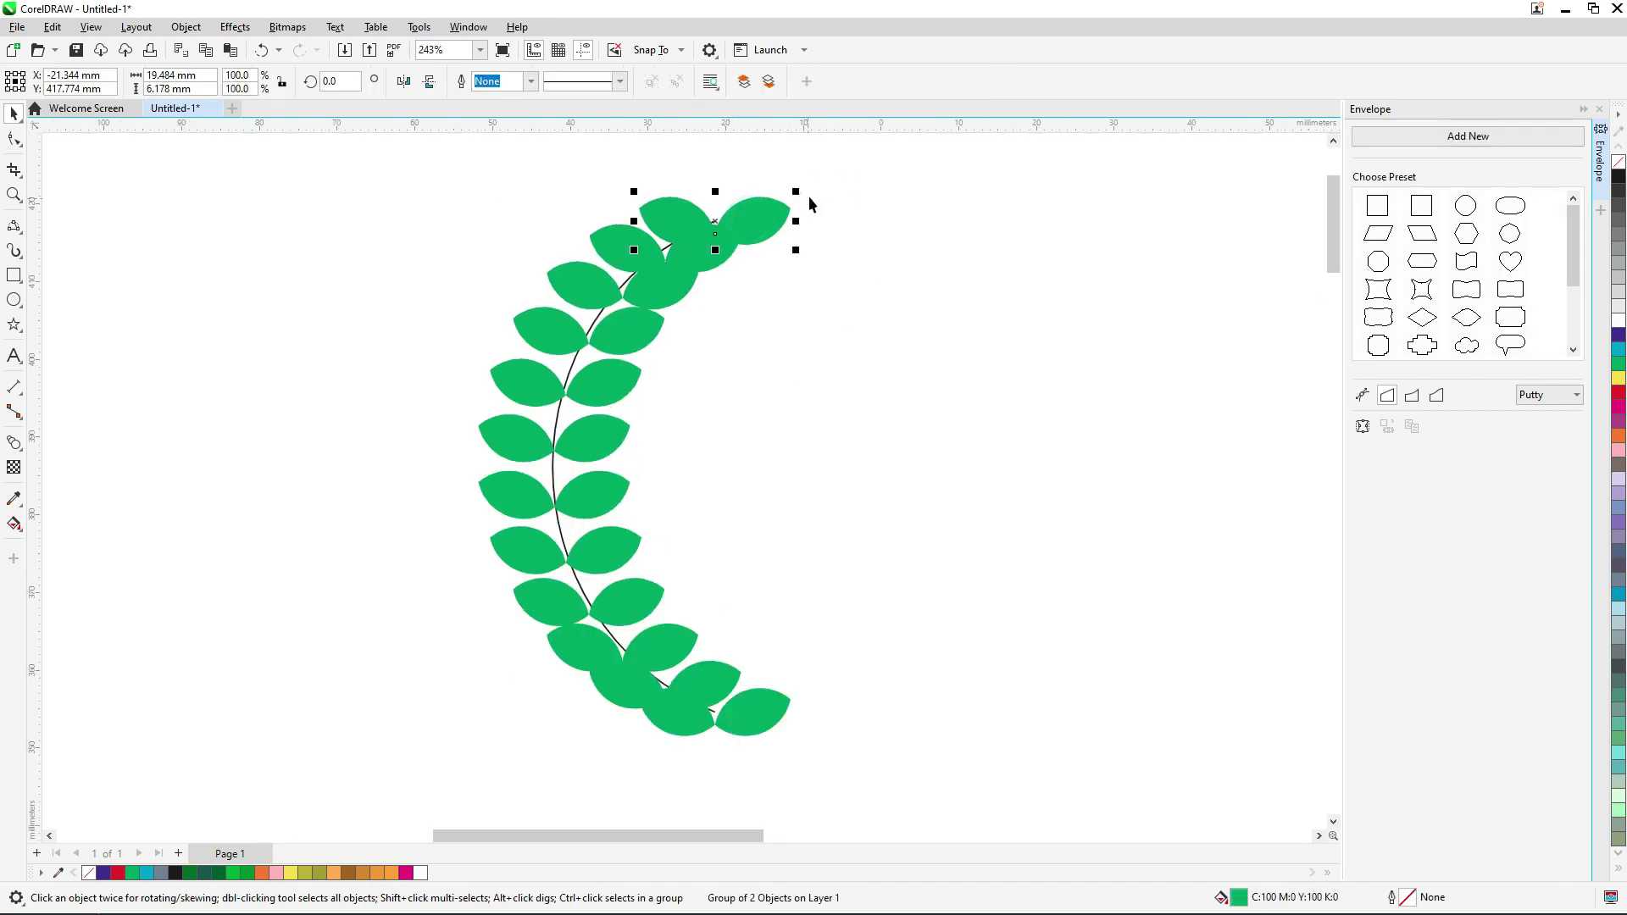
left_click_drag(799, 190, 763, 208)
scroll(741, 227, "up", 3)
left_click(741, 211)
left_click_drag(768, 194, 718, 247)
scroll(716, 247, "up", 5)
scroll(711, 247, "up", 1)
left_click_drag(768, 309, 762, 312)
scroll(729, 351, "down", 2)
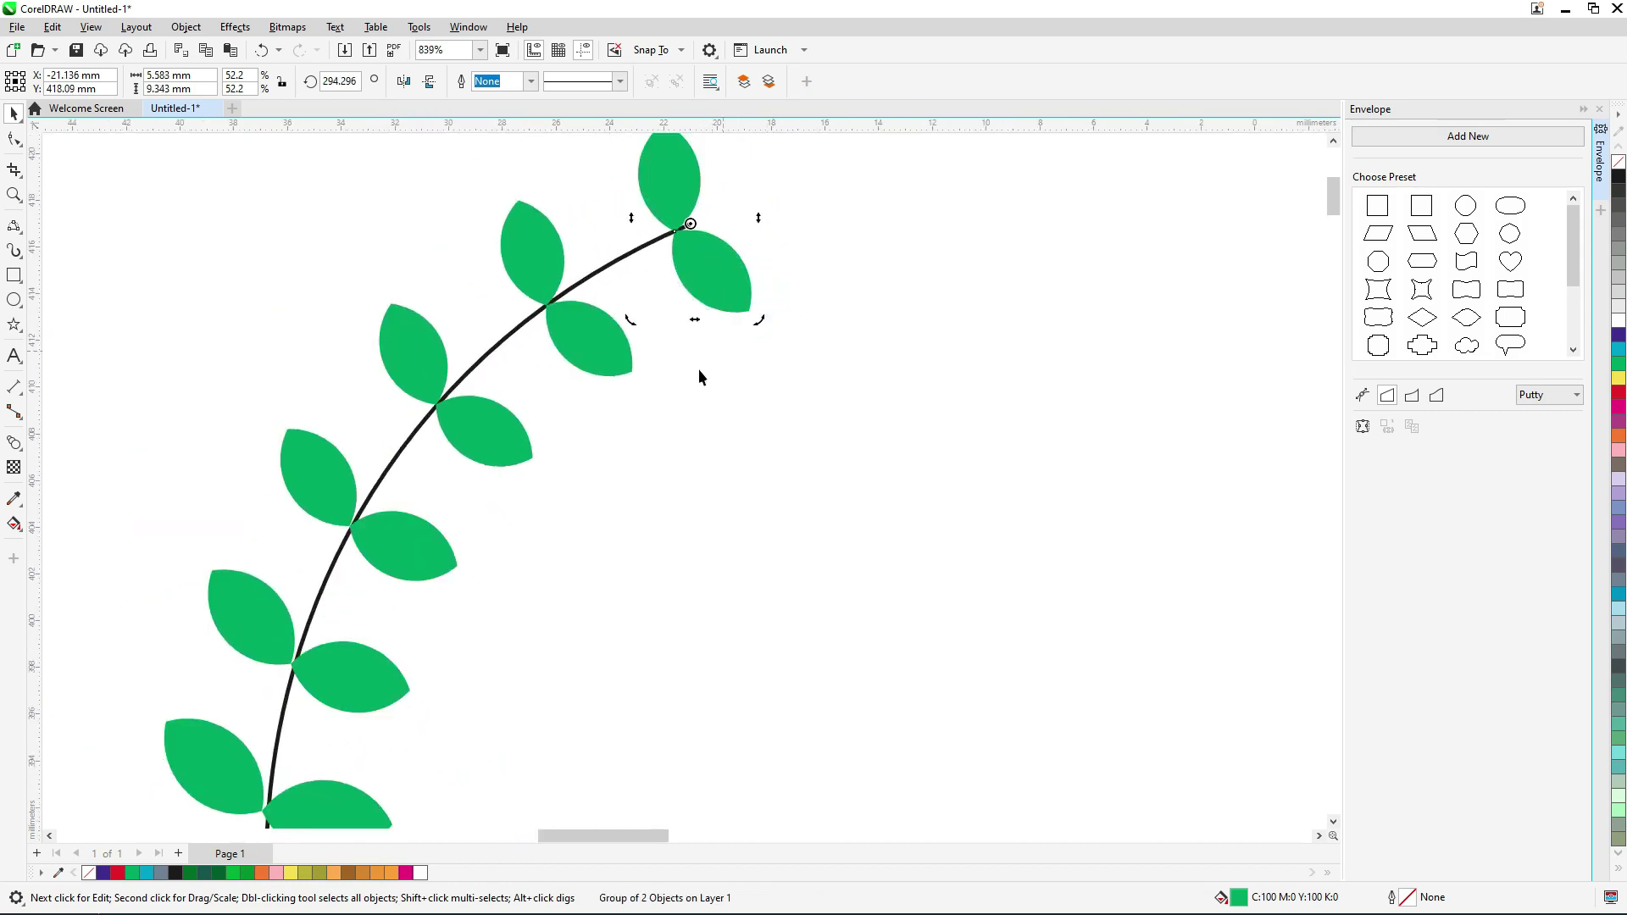
- Scale the leaf pair at the arc's lower end to about 74% and rotate it to about 63°
left_click_drag(615, 735, 572, 152)
scroll(571, 157, "down", 3)
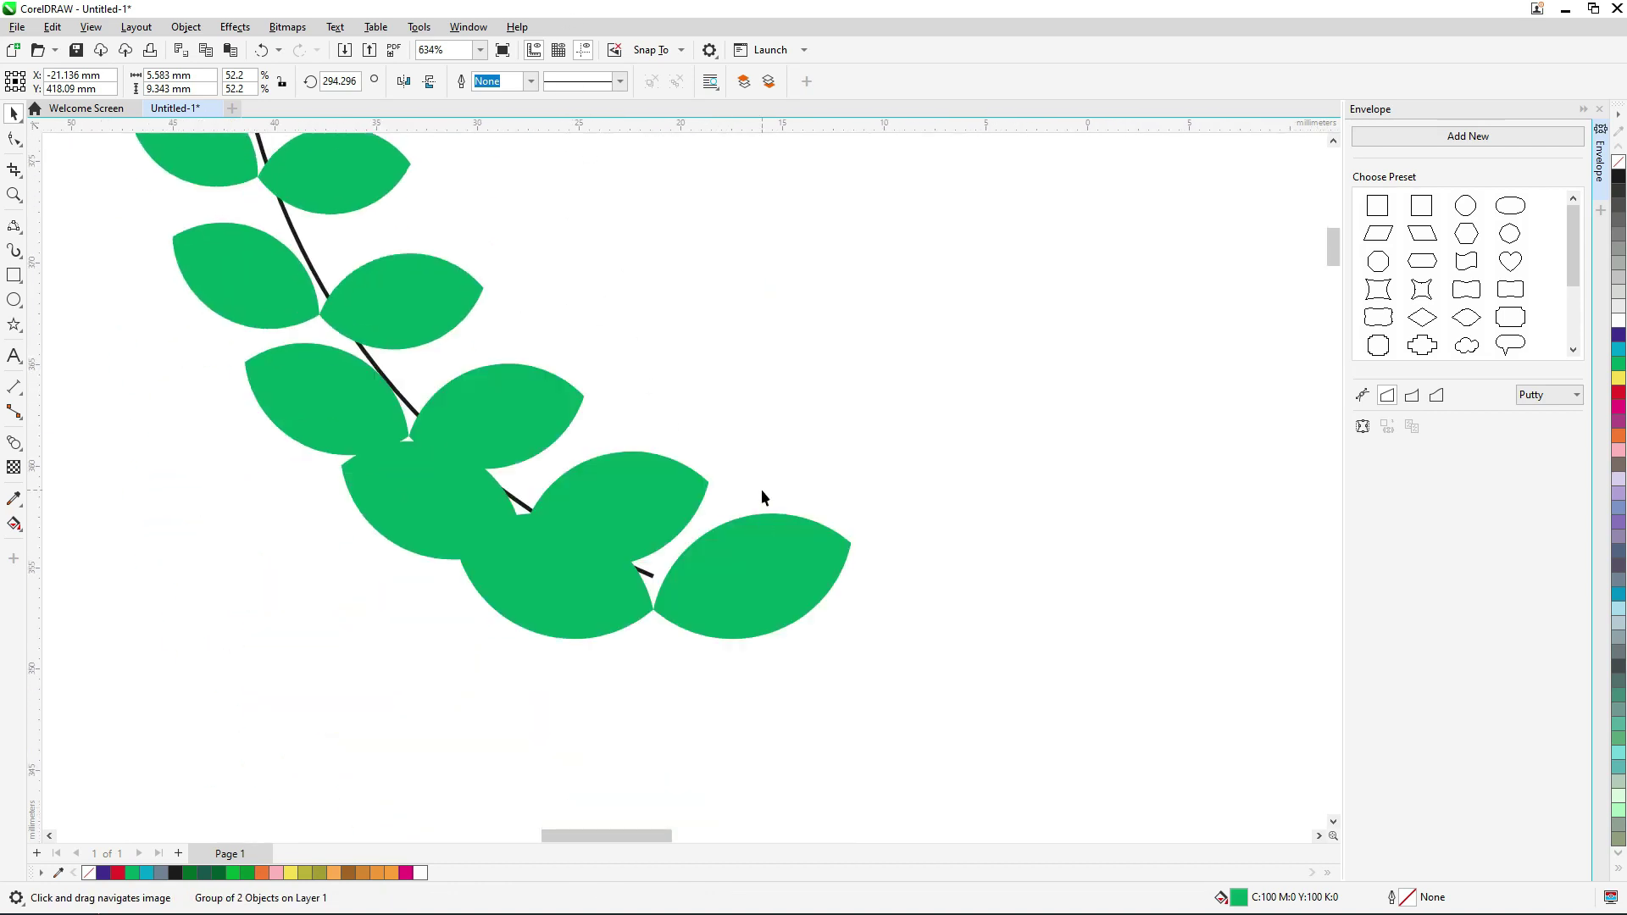
left_click(759, 557)
left_click(817, 529)
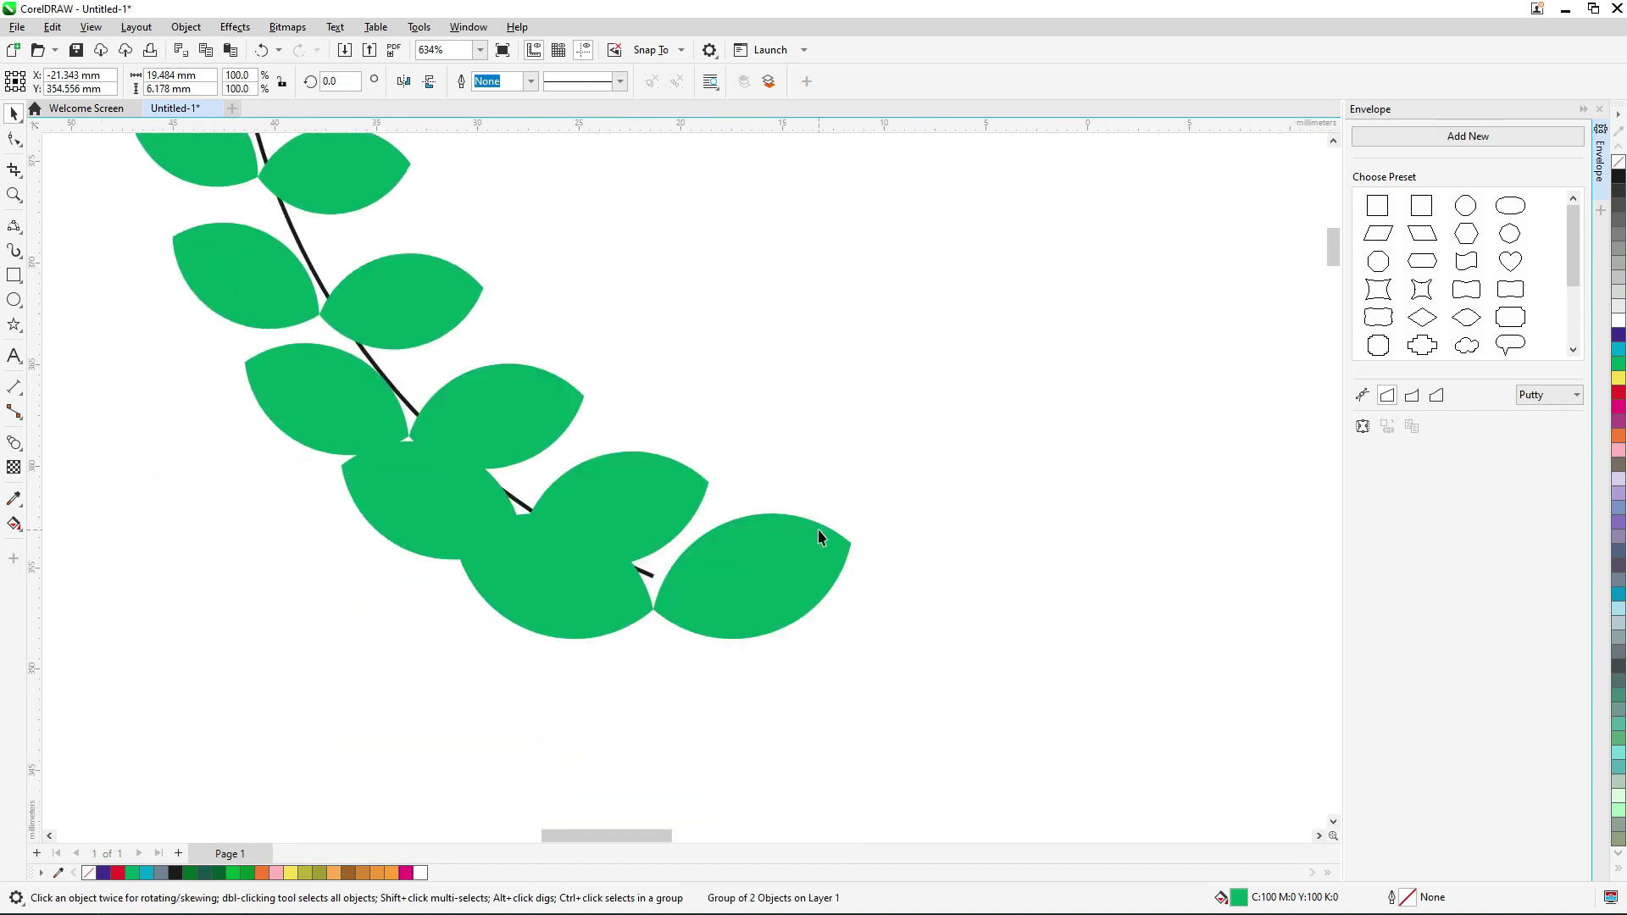
left_click_drag(858, 506, 677, 419)
scroll(651, 570, "up", 4)
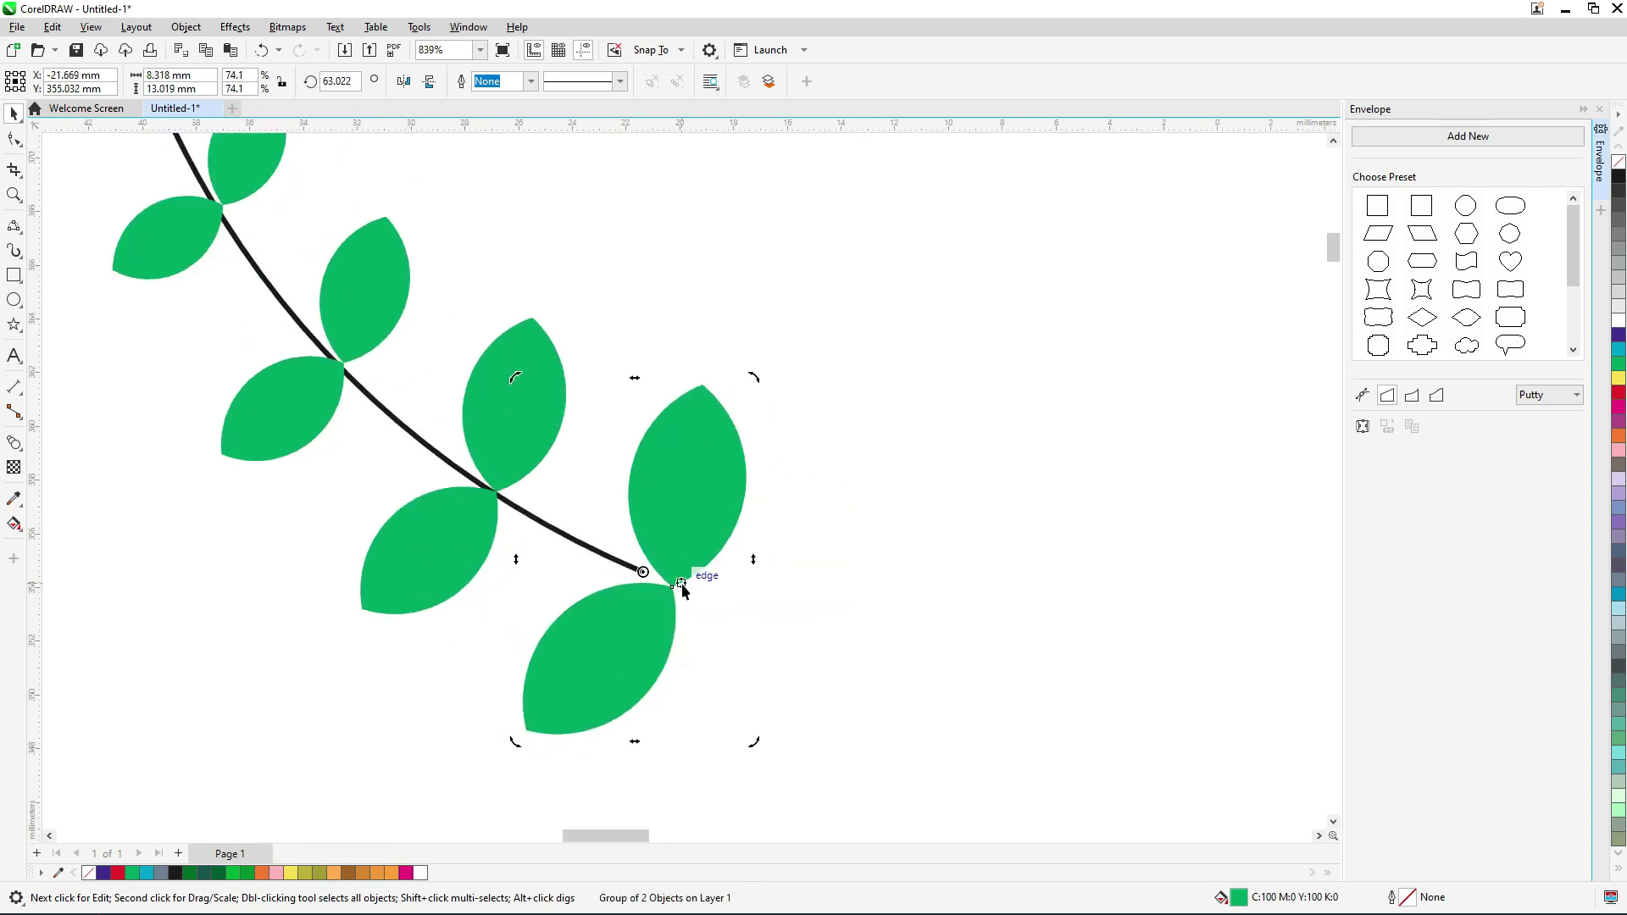
- Move the lower leaf pair so the joint between its leaves sits on the arc's lower end
left_click_drag(649, 564, 606, 500)
scroll(672, 522, "down", 5)
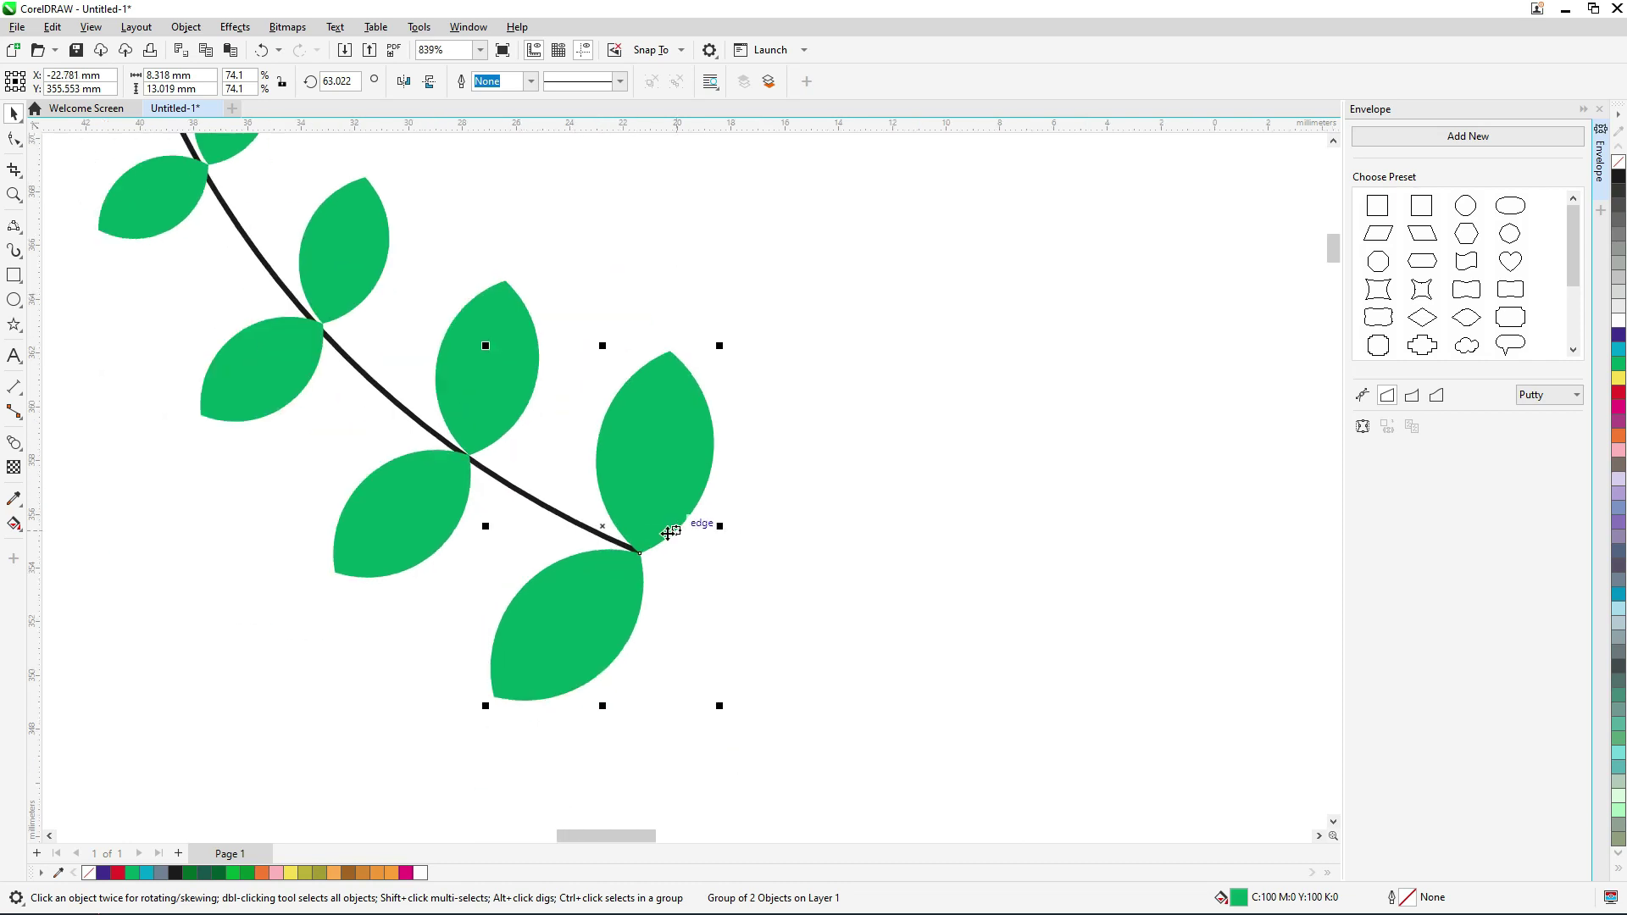
left_click_drag(556, 632, 555, 744)
left_click_drag(461, 392, 445, 497)
- Shrink the leaf pair at the arc's upper end slightly and deselect it
left_click_drag(534, 214, 449, 250)
left_click(630, 301)
scroll(483, 410, "down", 2)
scroll(449, 250, "down", 1)
left_click_drag(469, 386, 470, 480)
scroll(487, 339, "up", 1)
left_click(483, 258)
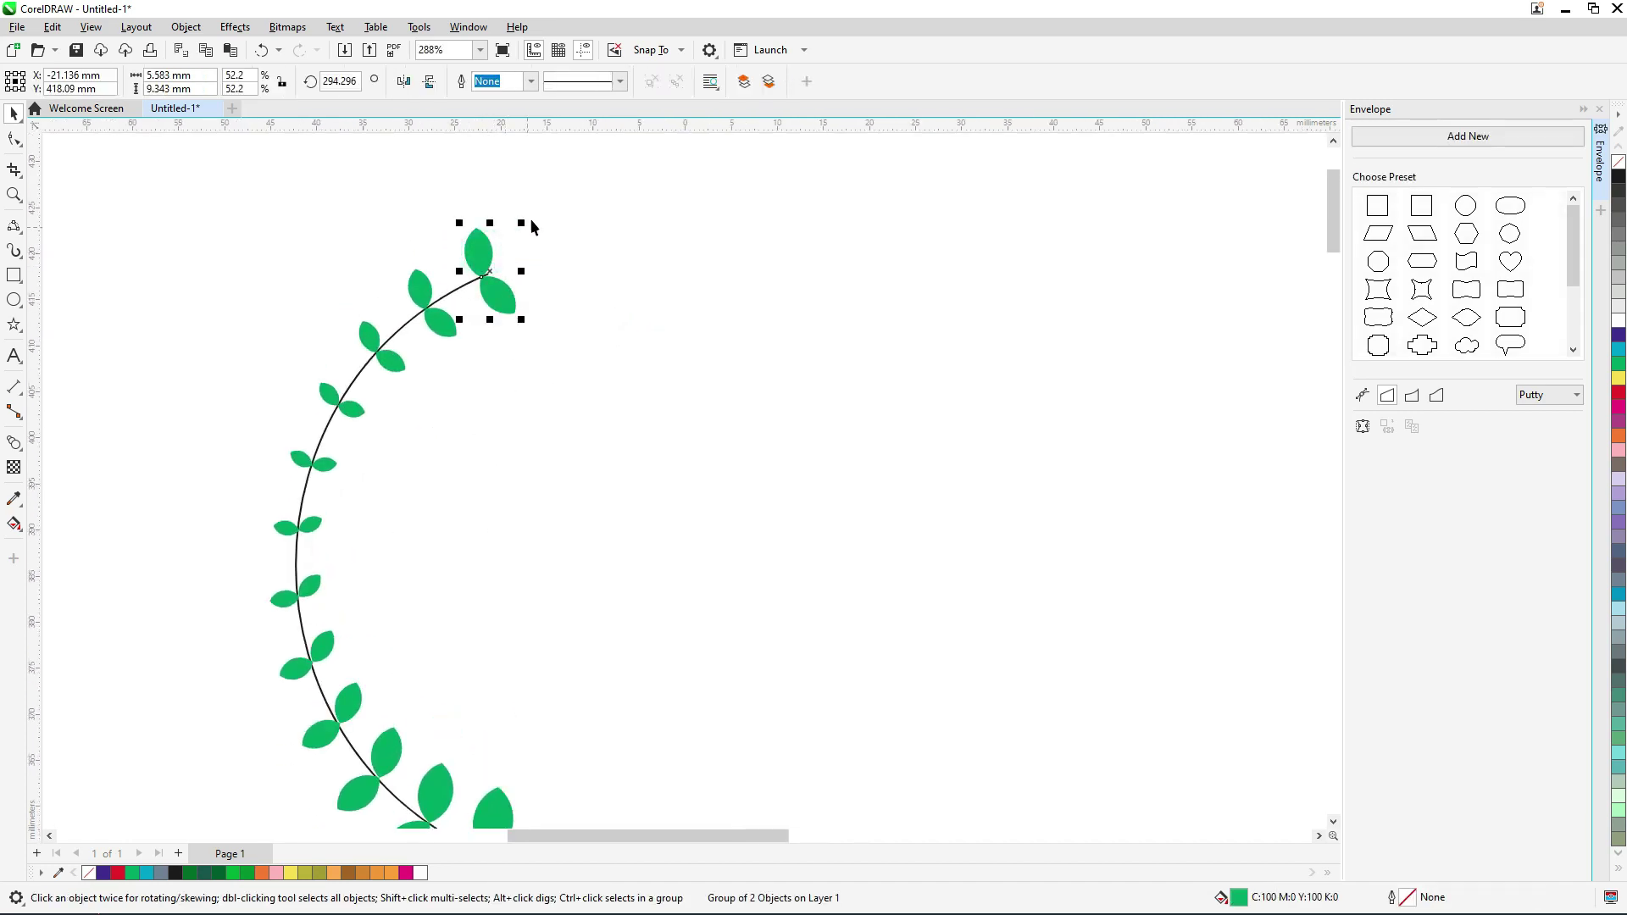
left_click_drag(521, 223, 520, 226)
scroll(506, 271, "down", 3)
left_click(593, 410)
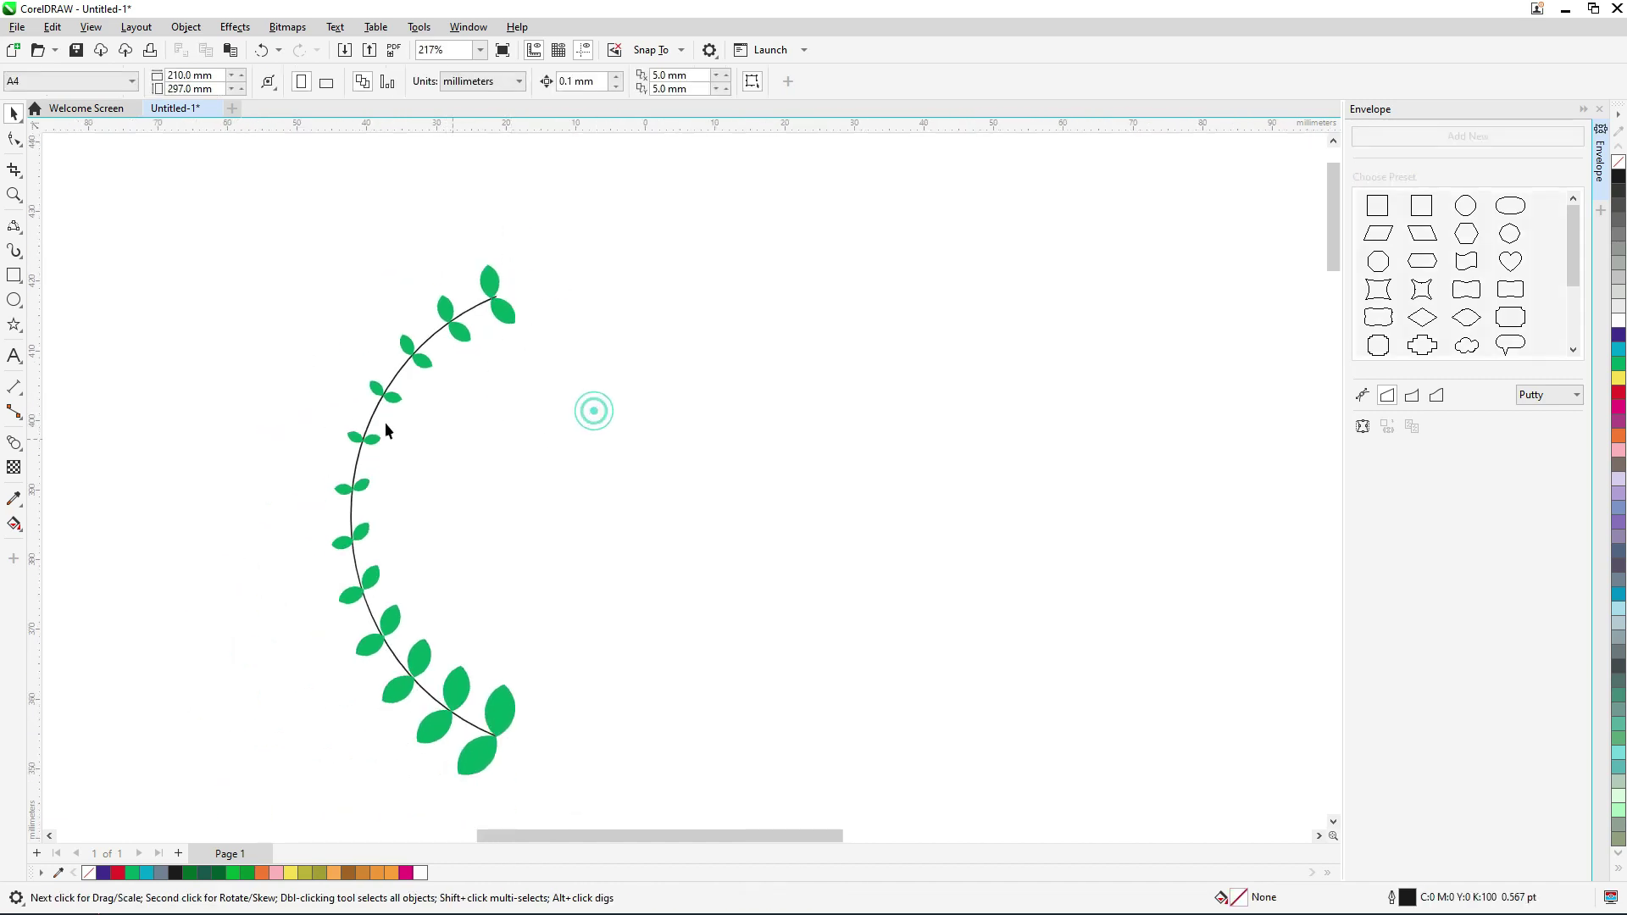
- Set the leaf blend to rotate all its objects along the arc
left_click(504, 311)
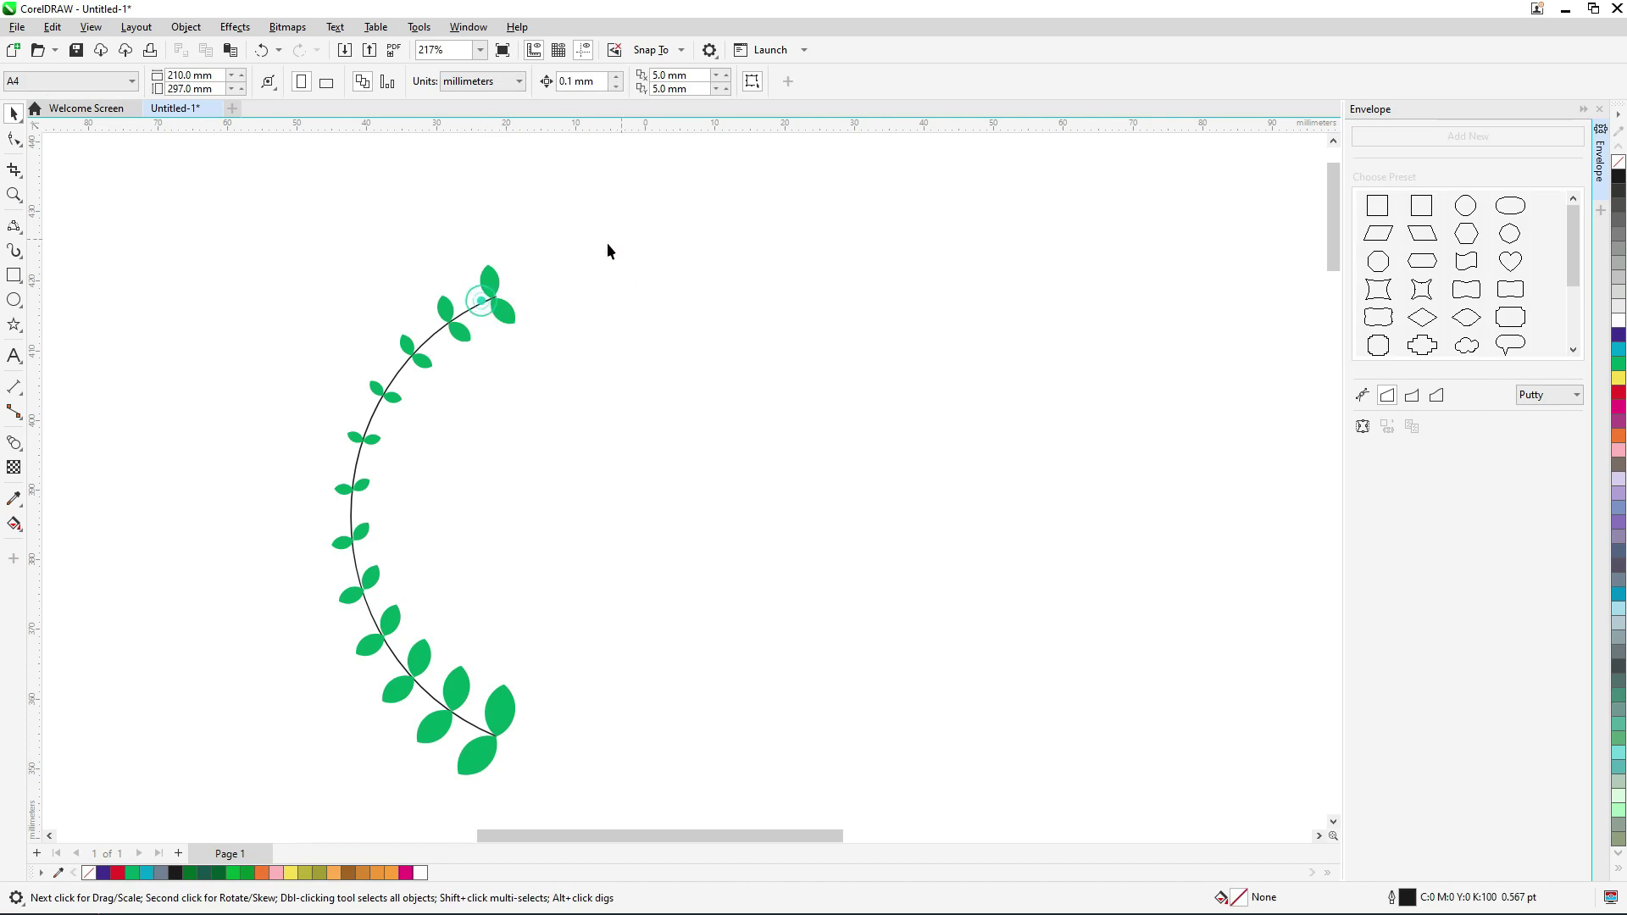
left_click(437, 314)
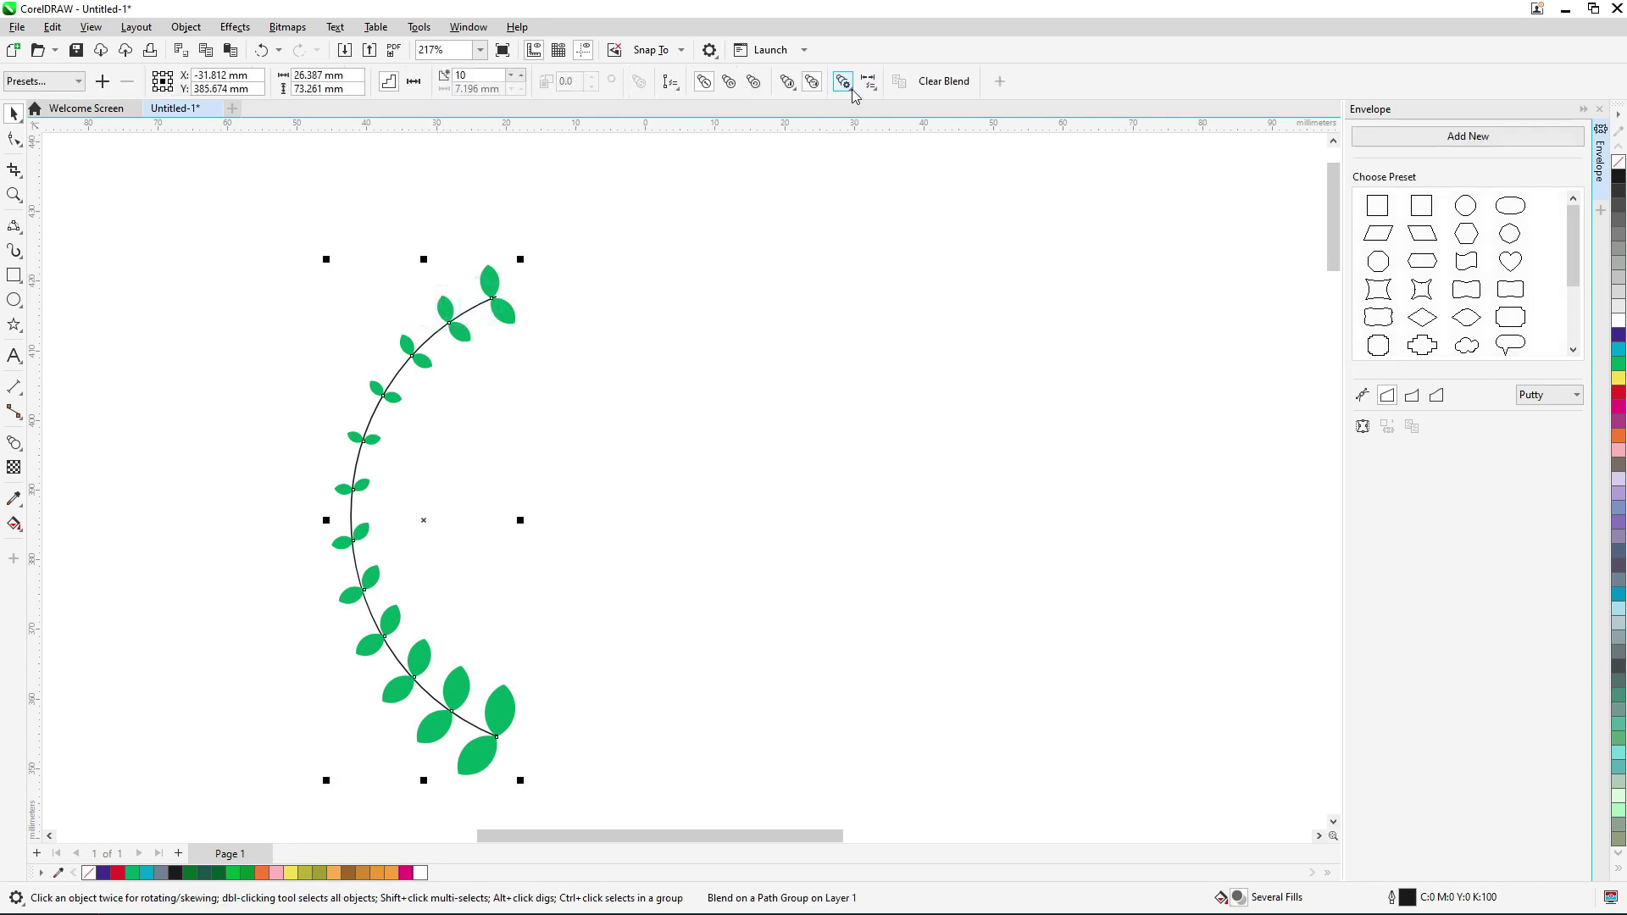
left_click(844, 82)
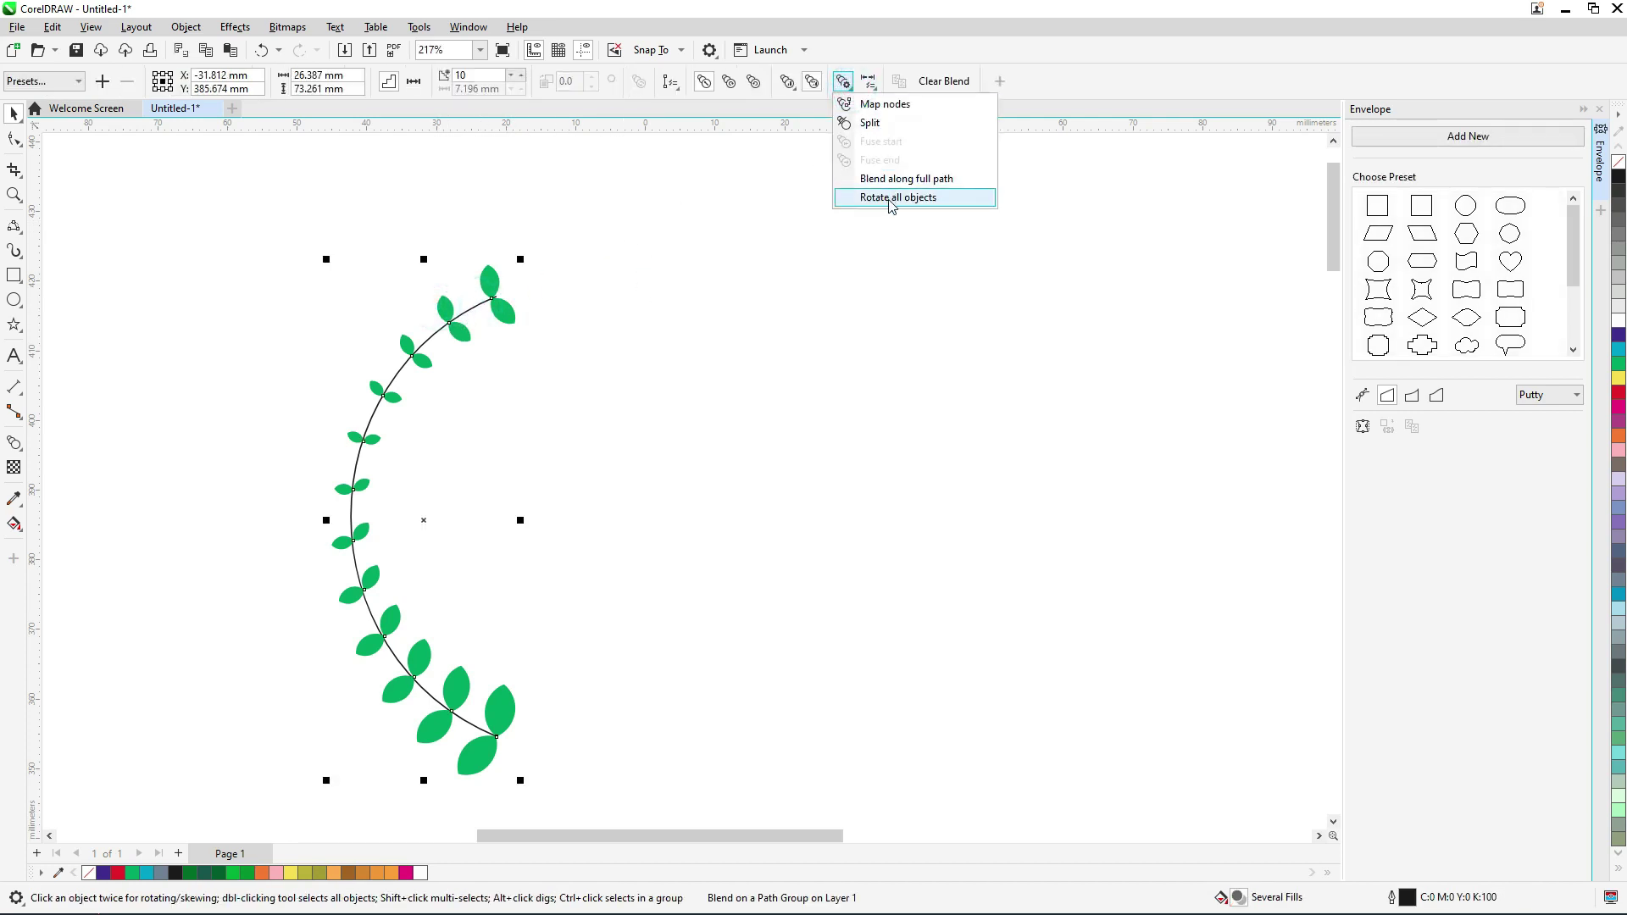
left_click(897, 198)
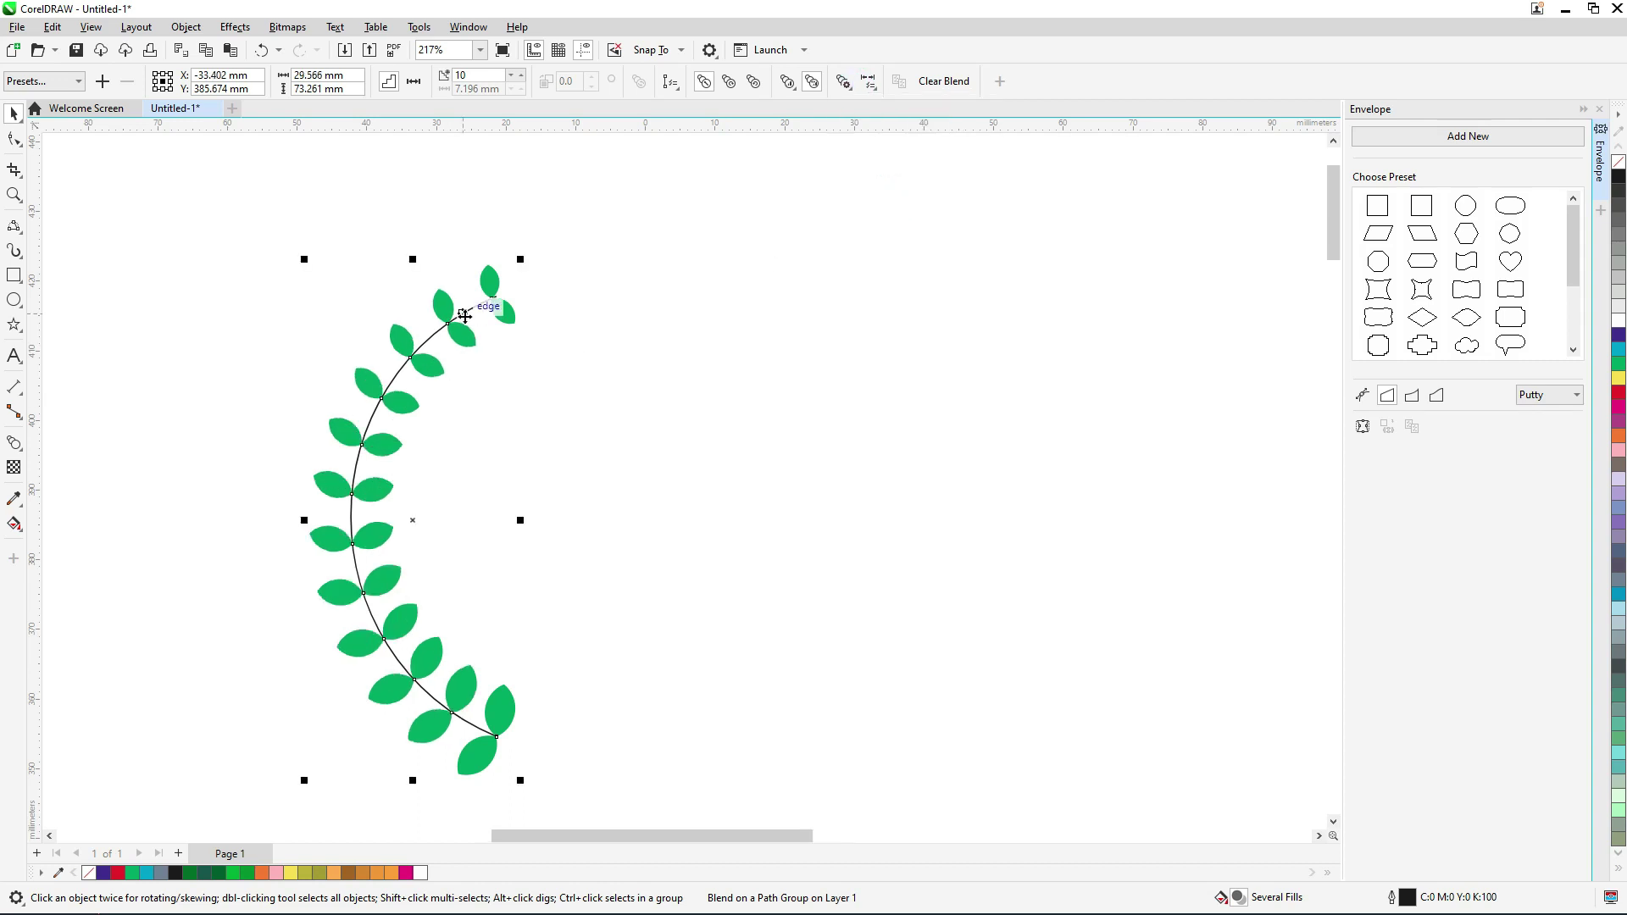
- Shrink the leaf pair at the branch's upper tip to about 37%
scroll(465, 315, "up", 1)
left_click_drag(465, 582, 471, 509)
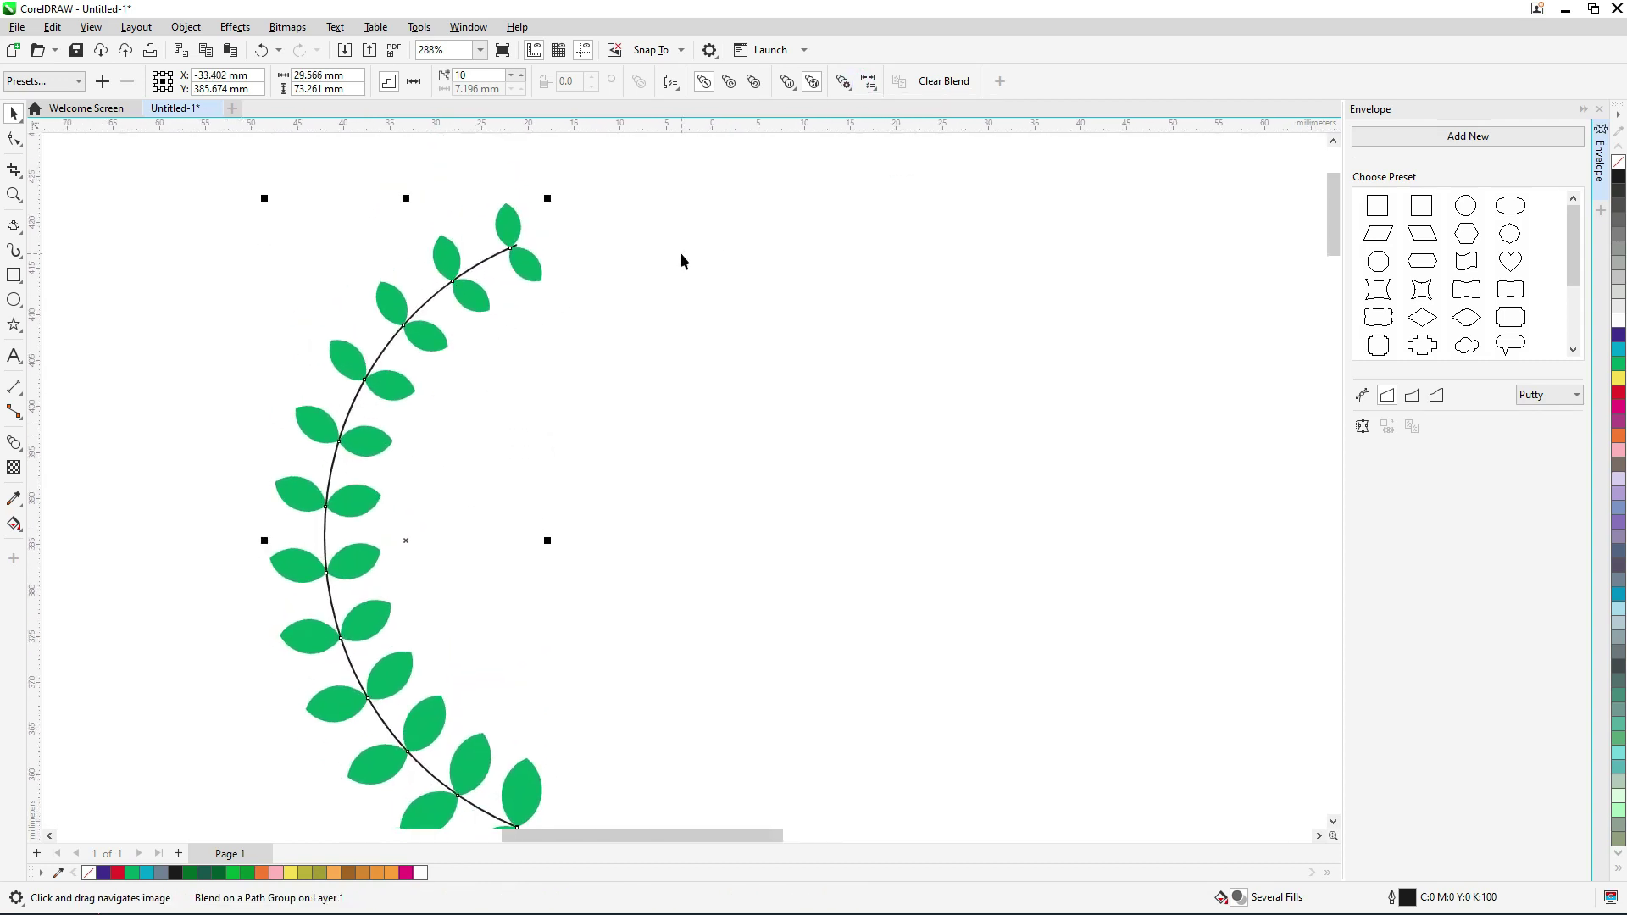
scroll(682, 261, "up", 2)
left_click(519, 230)
left_click_drag(562, 192, 542, 219)
scroll(507, 459, "down", 2)
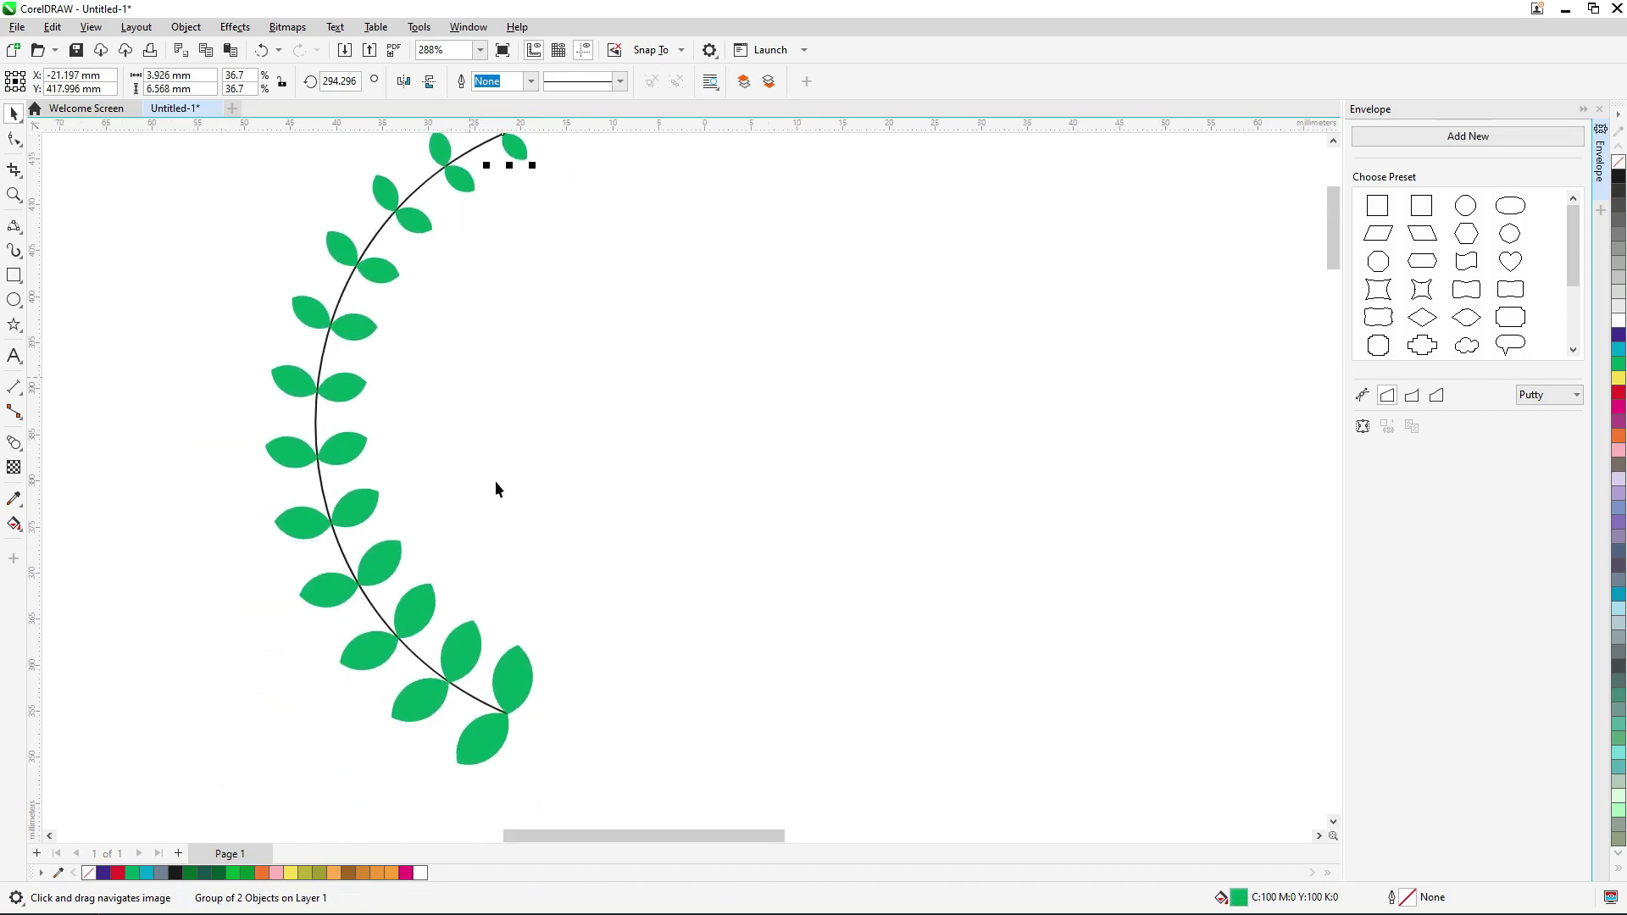
- Enlarge the leaf pair at the branch's lower end to about 86%
left_click(520, 678)
left_click_drag(541, 634, 542, 628)
left_click_drag(511, 250, 483, 370)
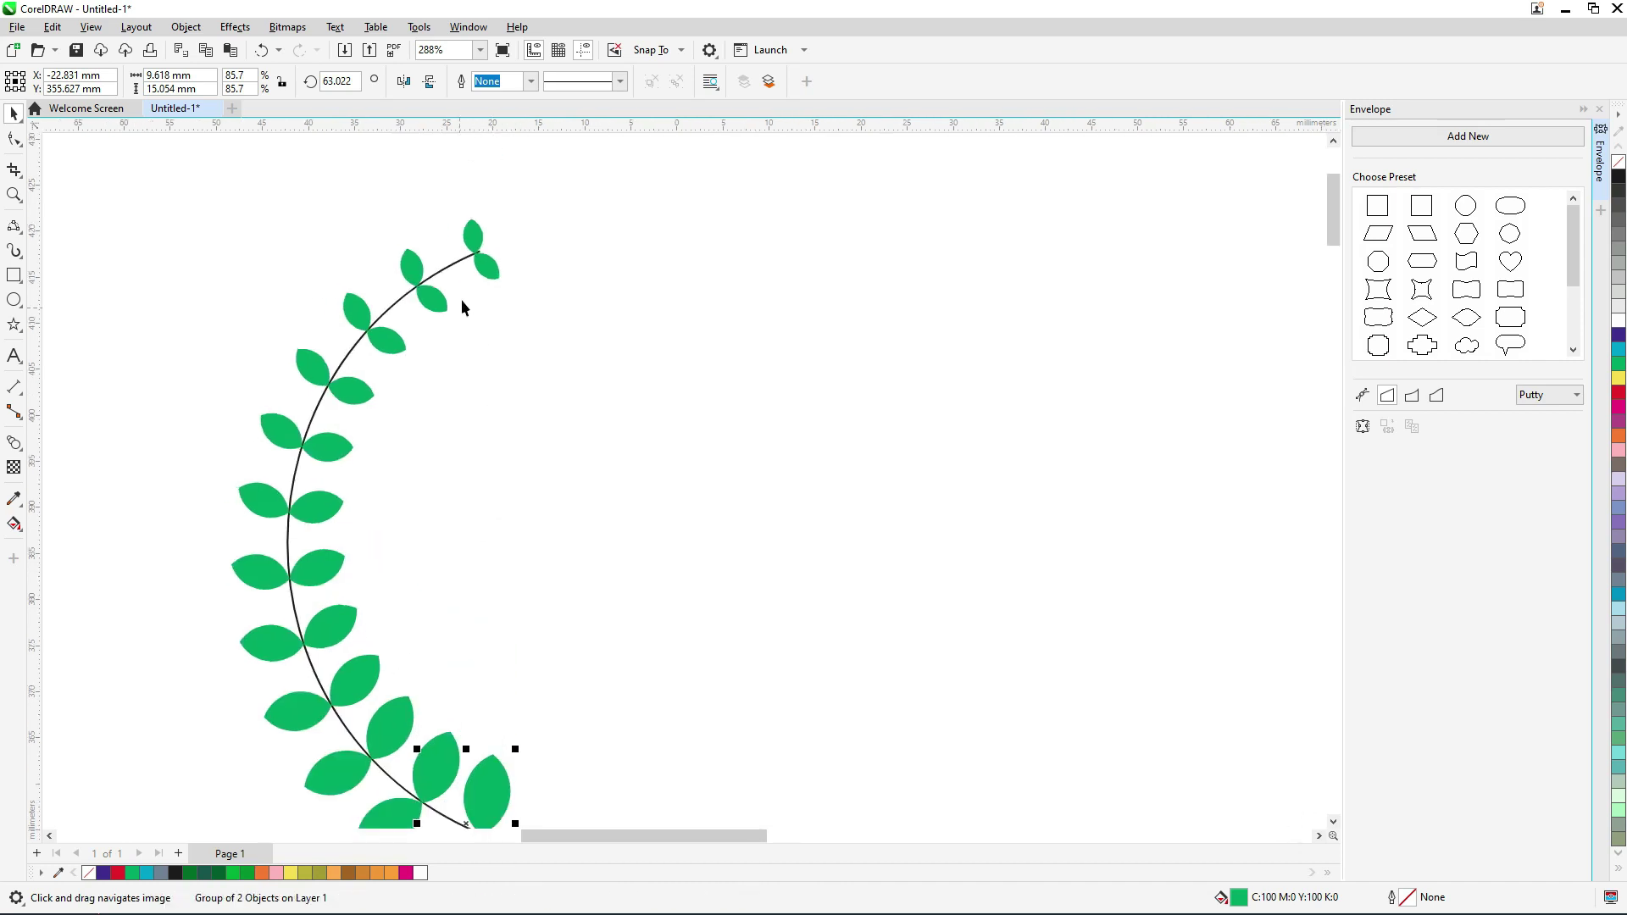
- Fill the leaf pair at the upper tip with a lighter green, C:79 M:0 Y:100 K:0, and deselect it
scroll(461, 298, "up", 1)
left_click(497, 254)
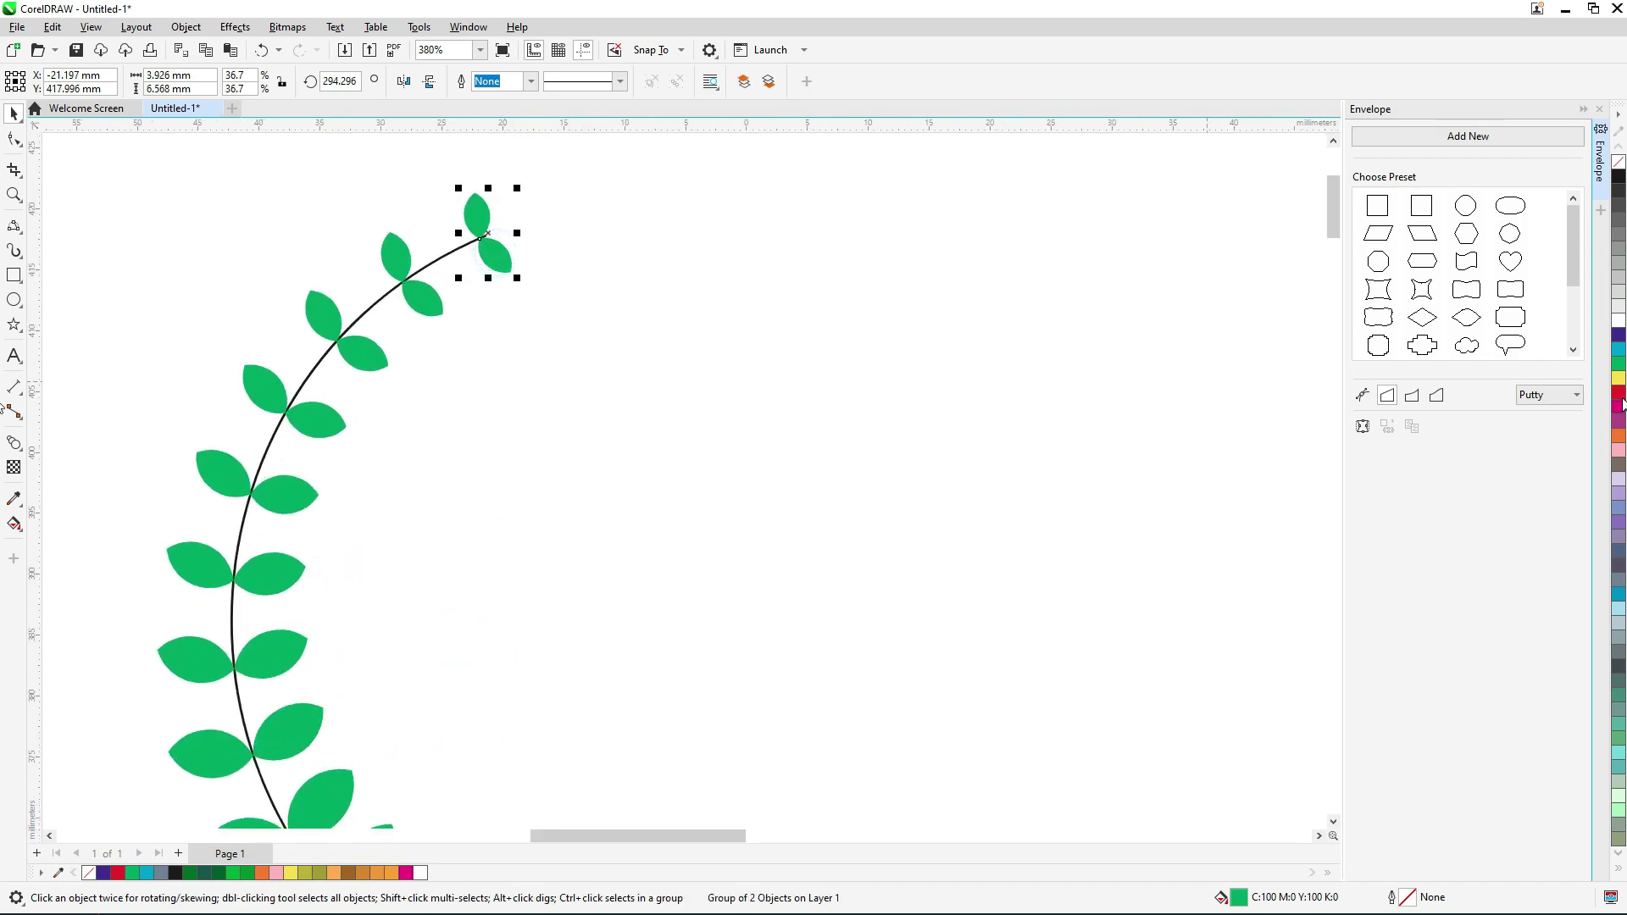
left_click(1617, 364)
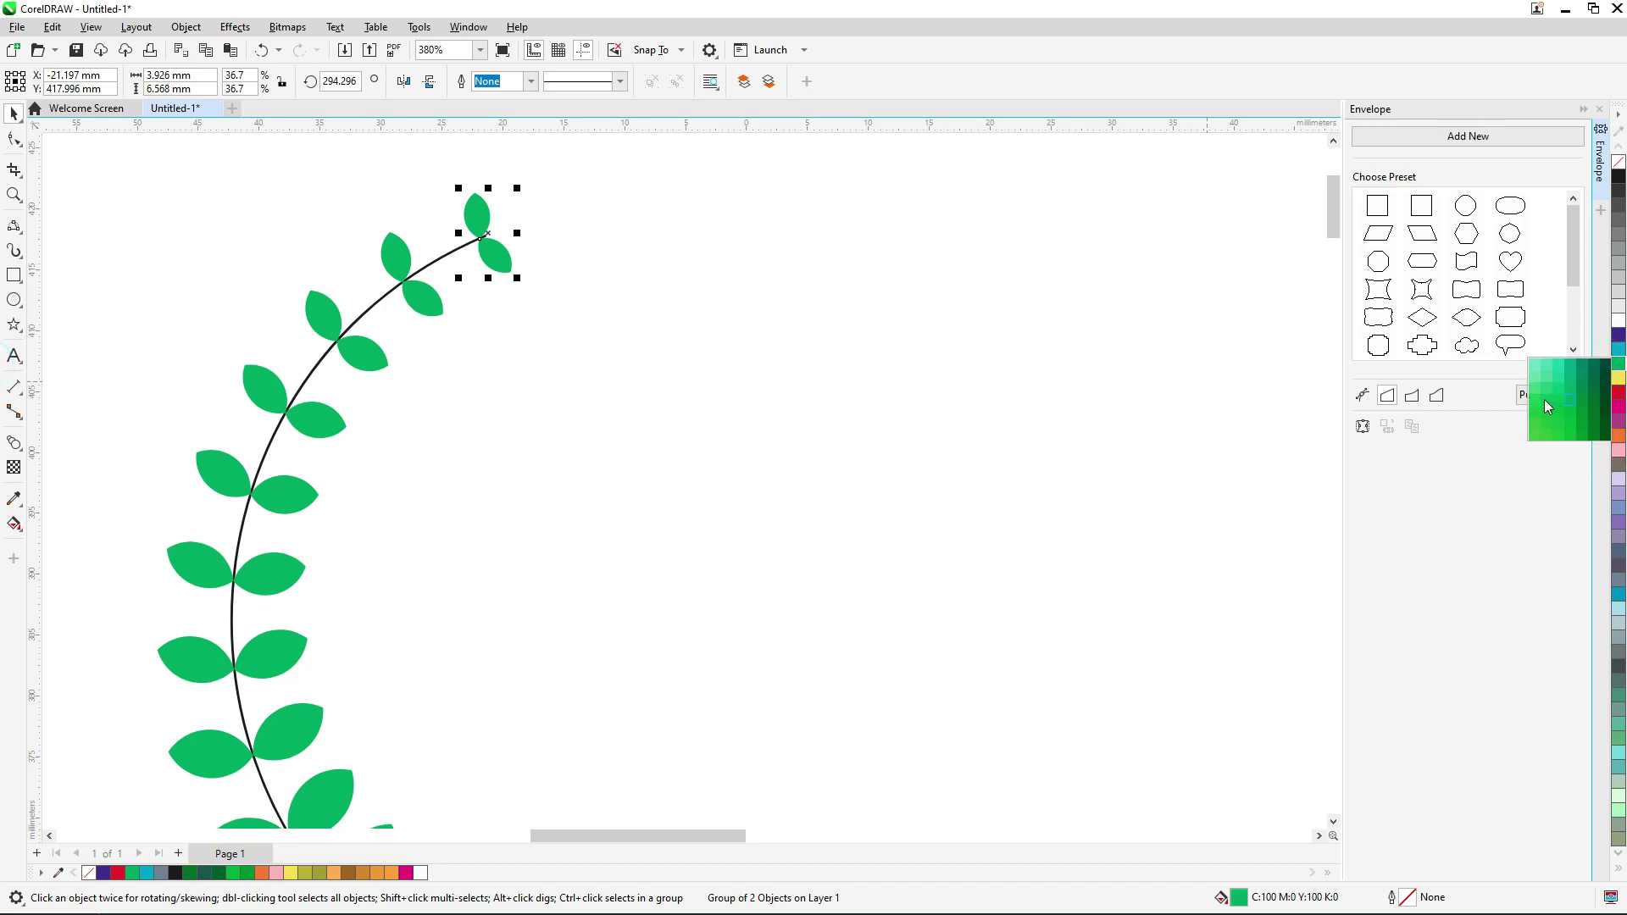
left_click_drag(1559, 414, 1559, 415)
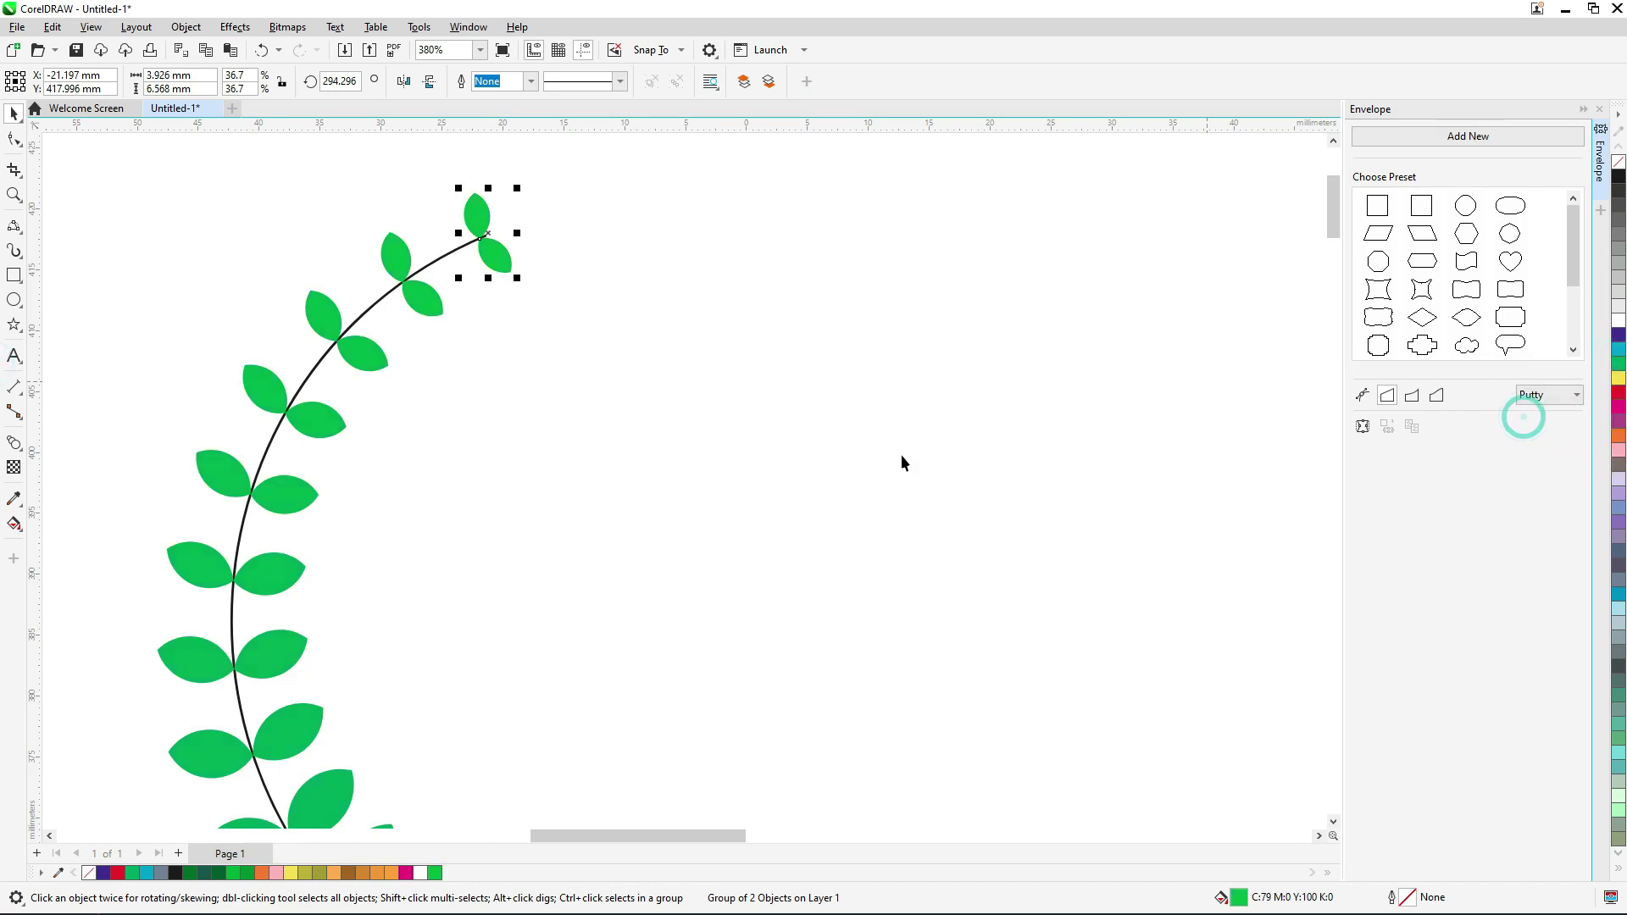
left_click(872, 439)
- Fill the leaf pair at the branch's lower end with a darker green shade and deselect it
scroll(759, 462, "down", 1)
left_click_drag(617, 436, 618, 254)
left_click(556, 663)
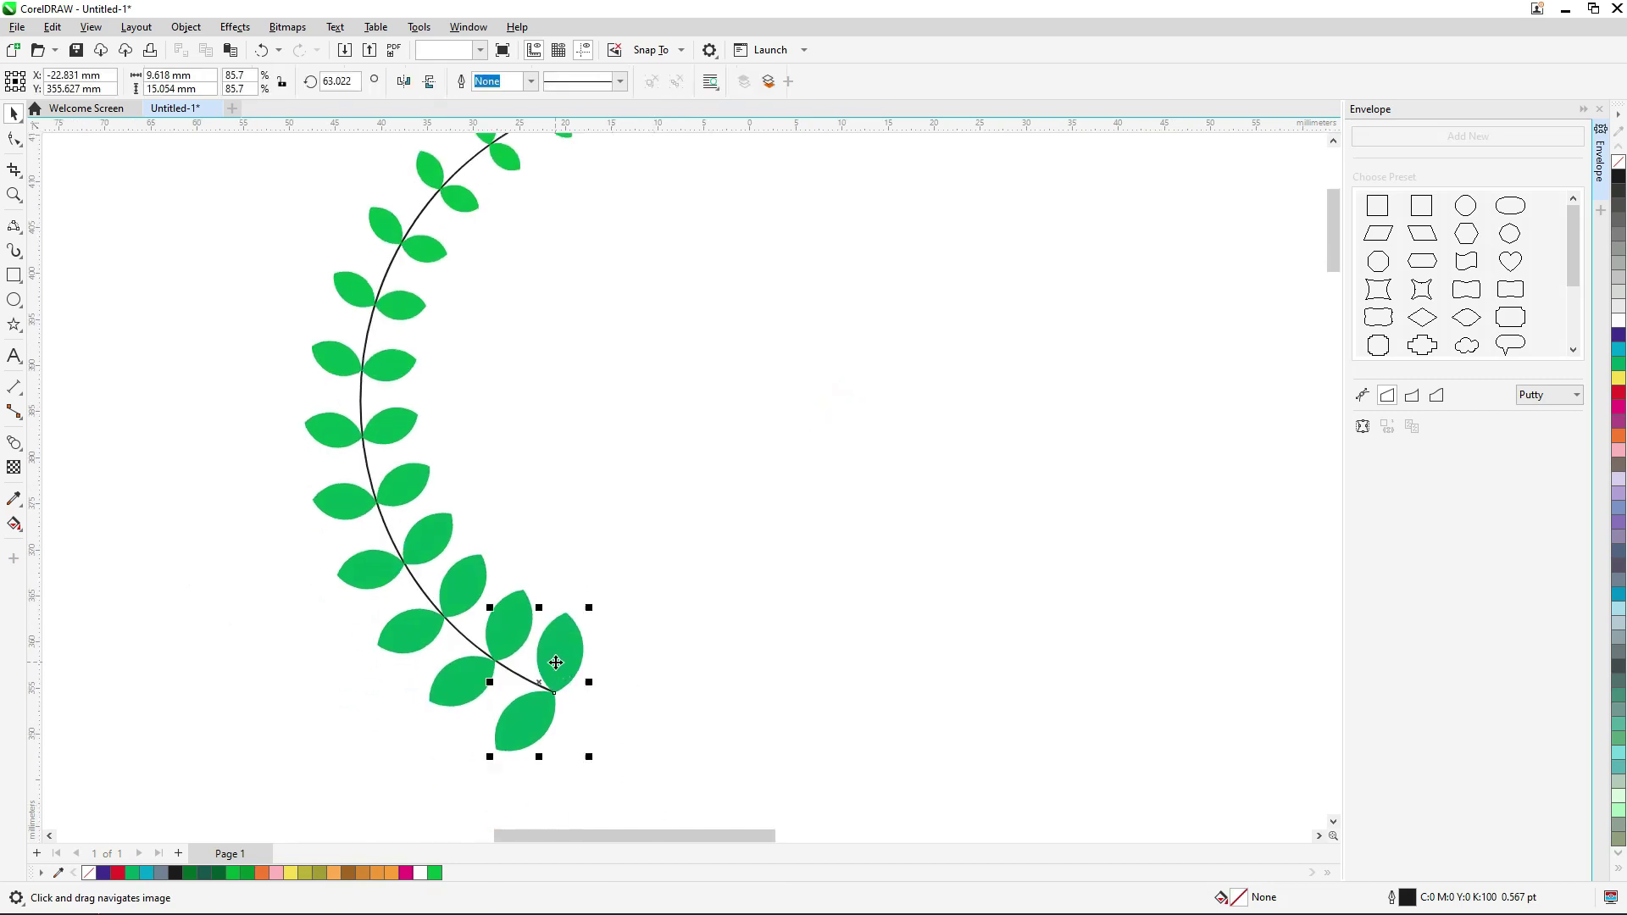
left_click(555, 662)
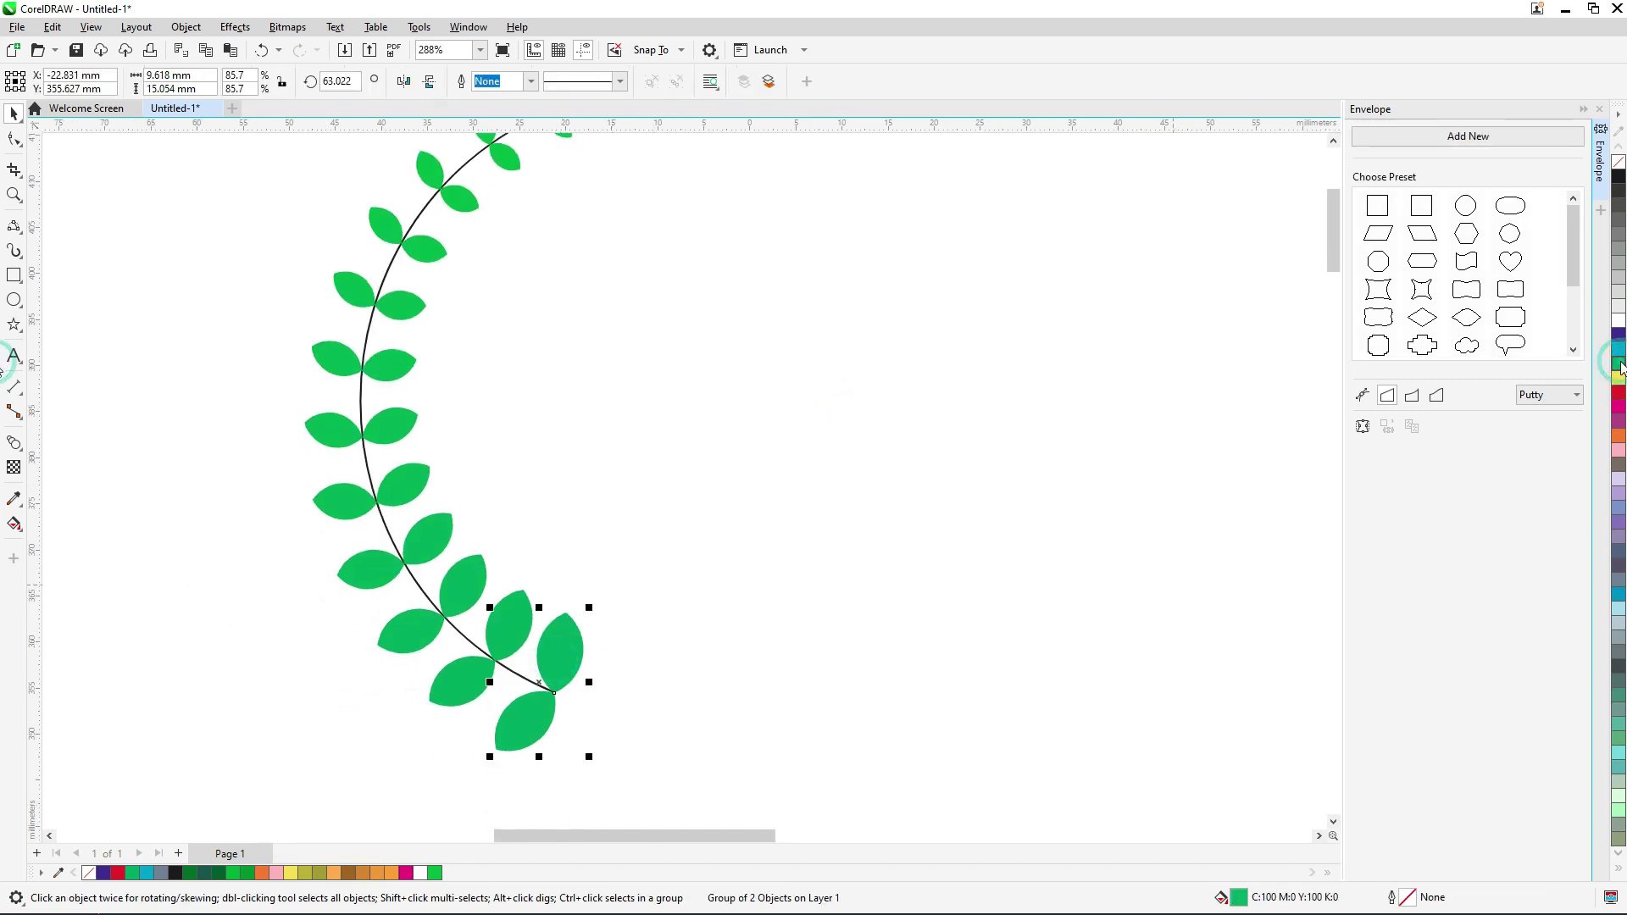
left_click_drag(1621, 367, 1621, 366)
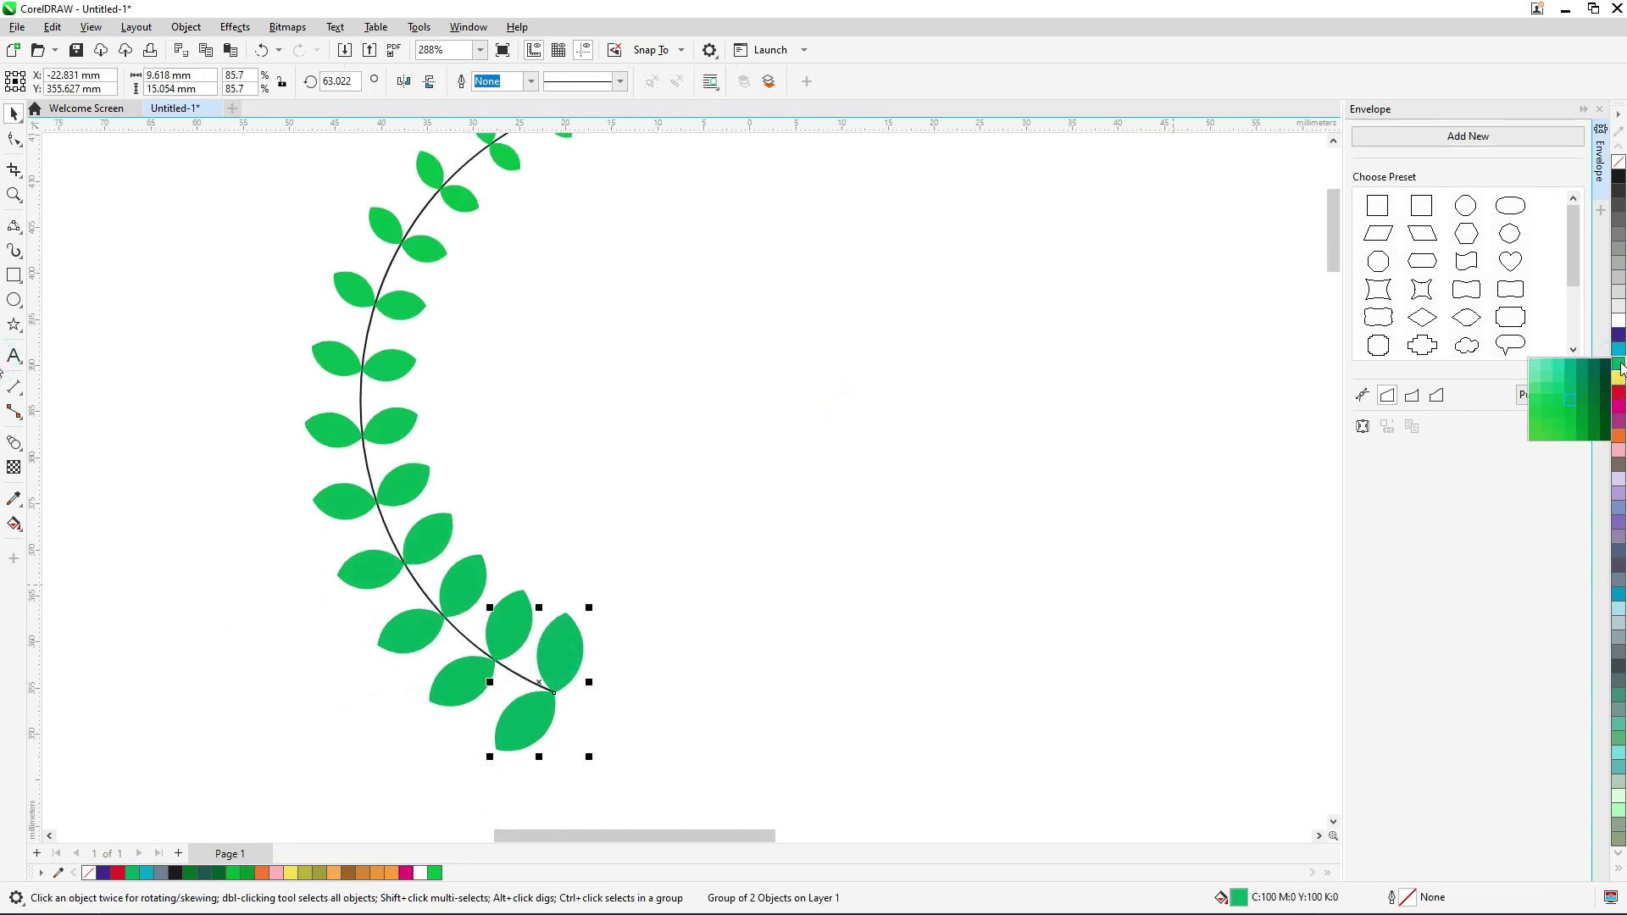
left_click(1581, 415)
scroll(877, 476, "down", 1)
left_click(810, 471)
scroll(534, 475, "up", 1)
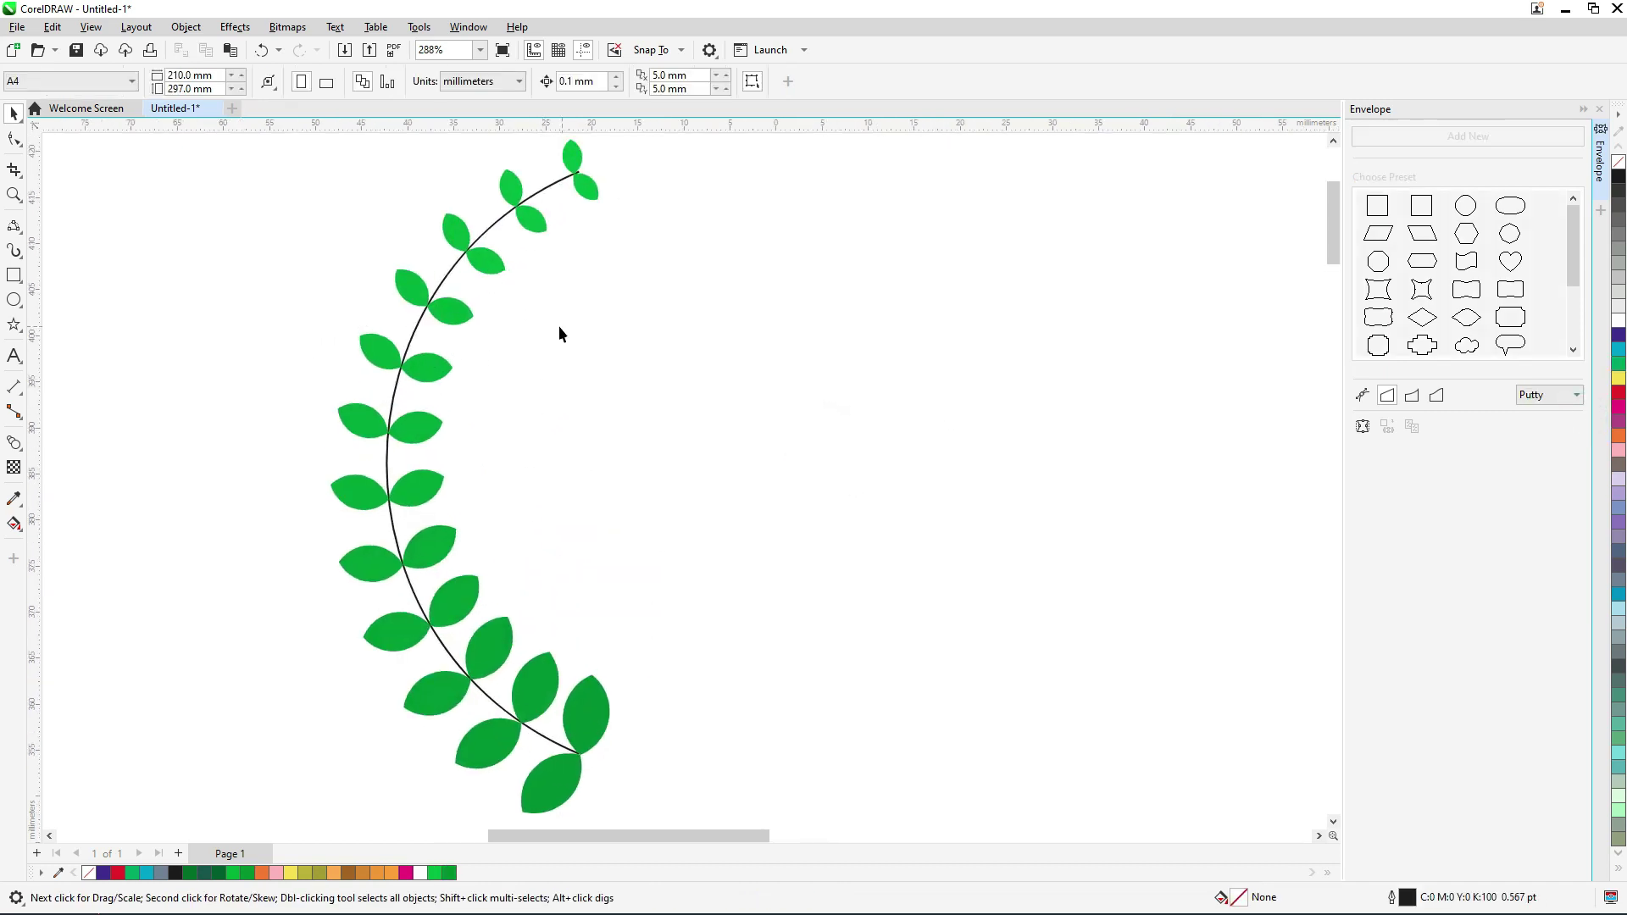
scroll(558, 327, "down", 1)
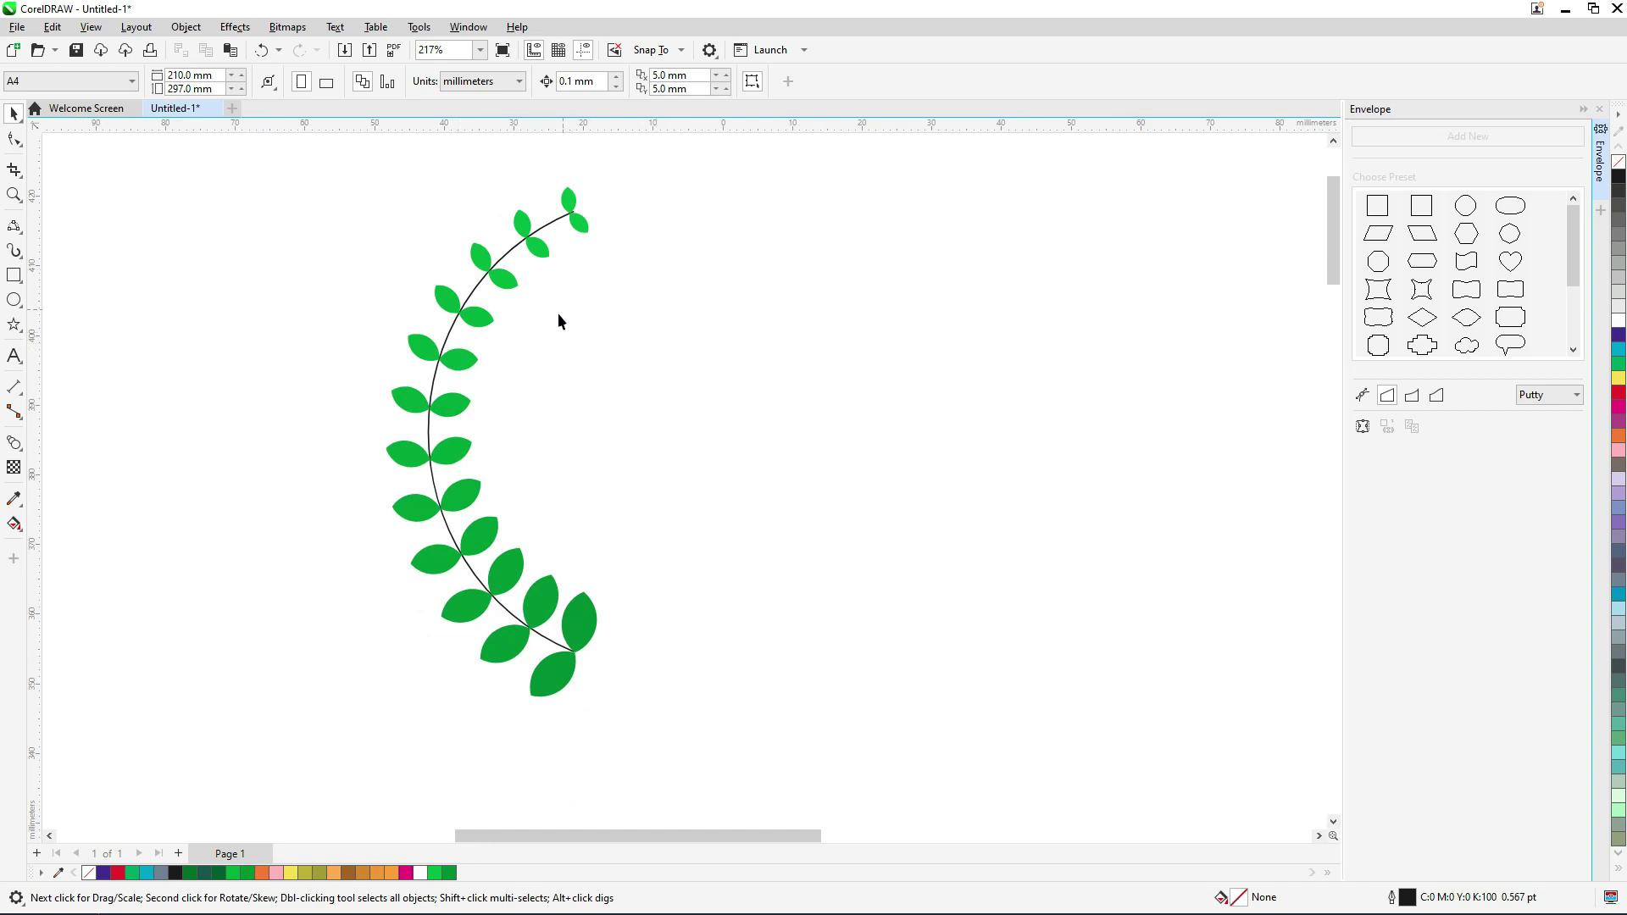
- Draw a circle beside the branch and open it into an arc from 90° to 150°, about 12.6 mm wide and 7.3 mm high
left_click_drag(733, 273, 558, 422)
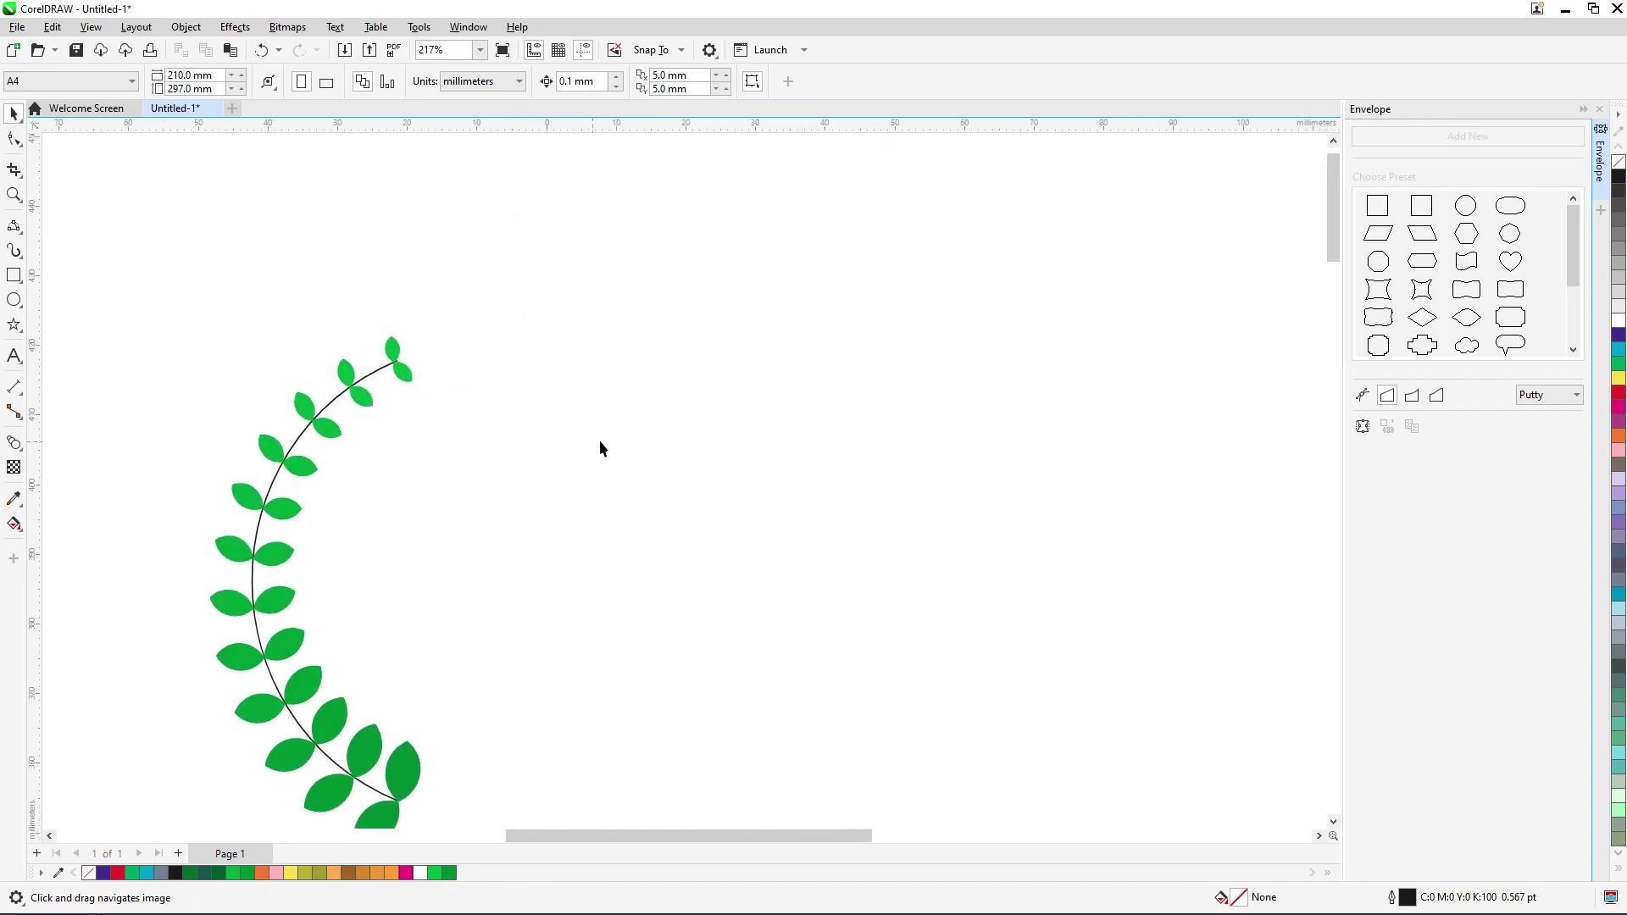
left_click(15, 299)
left_click_drag(650, 294, 753, 450)
key("ctrl+z")
left_click_drag(573, 274, 744, 477)
left_click(15, 139)
left_click_drag(675, 275, 584, 328)
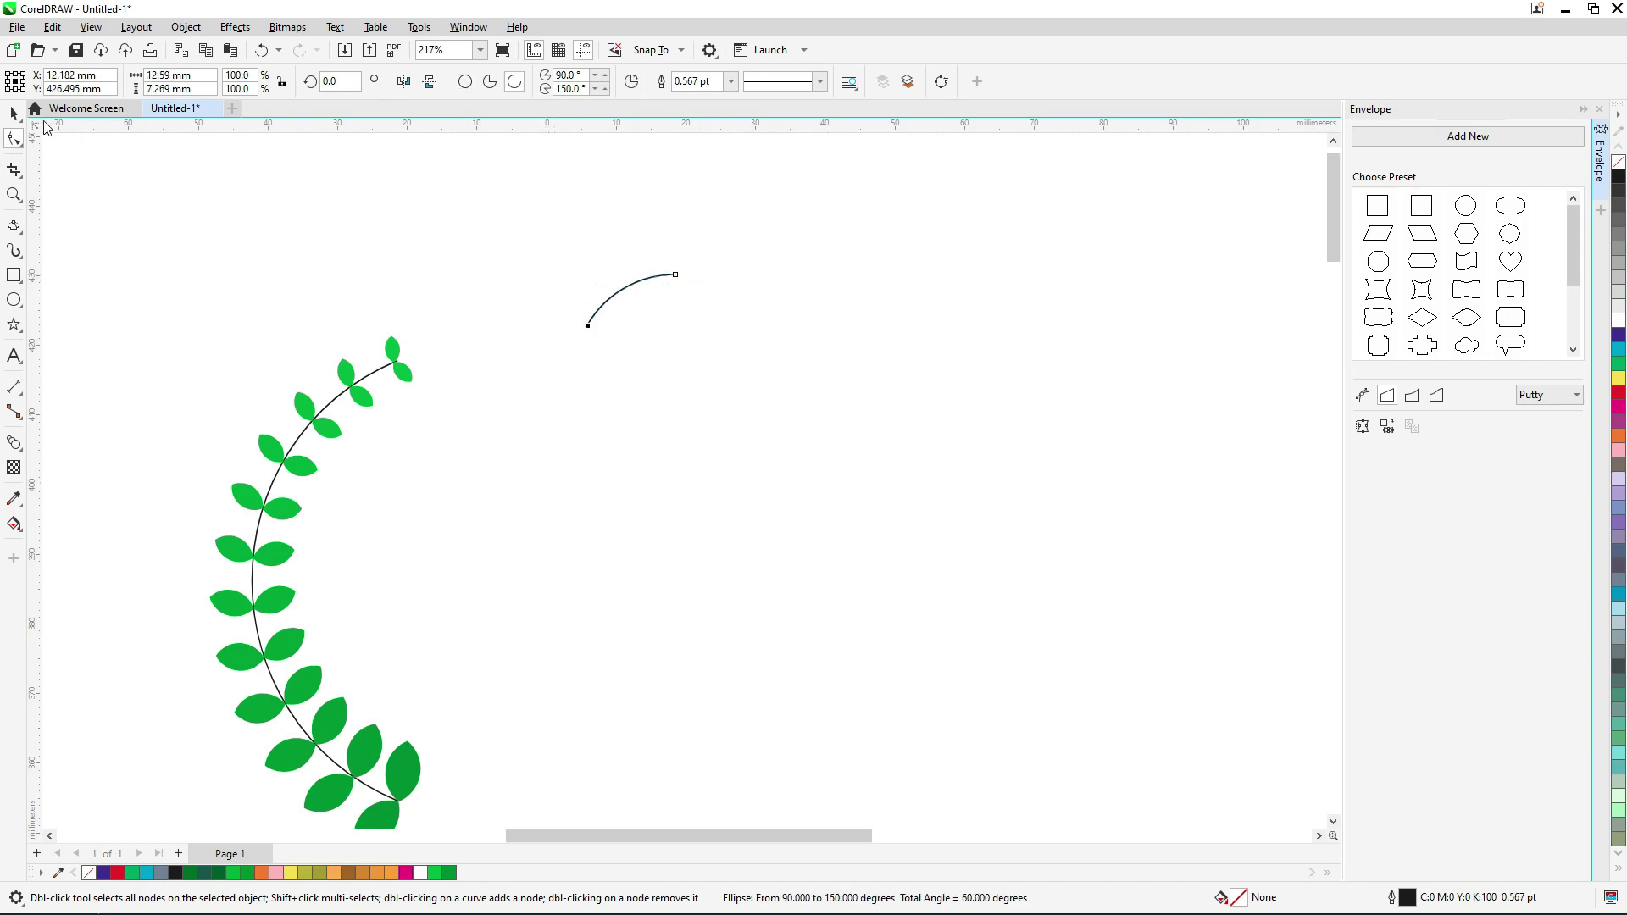
scroll(642, 269, "up", 2)
left_click(668, 232)
left_click(644, 287)
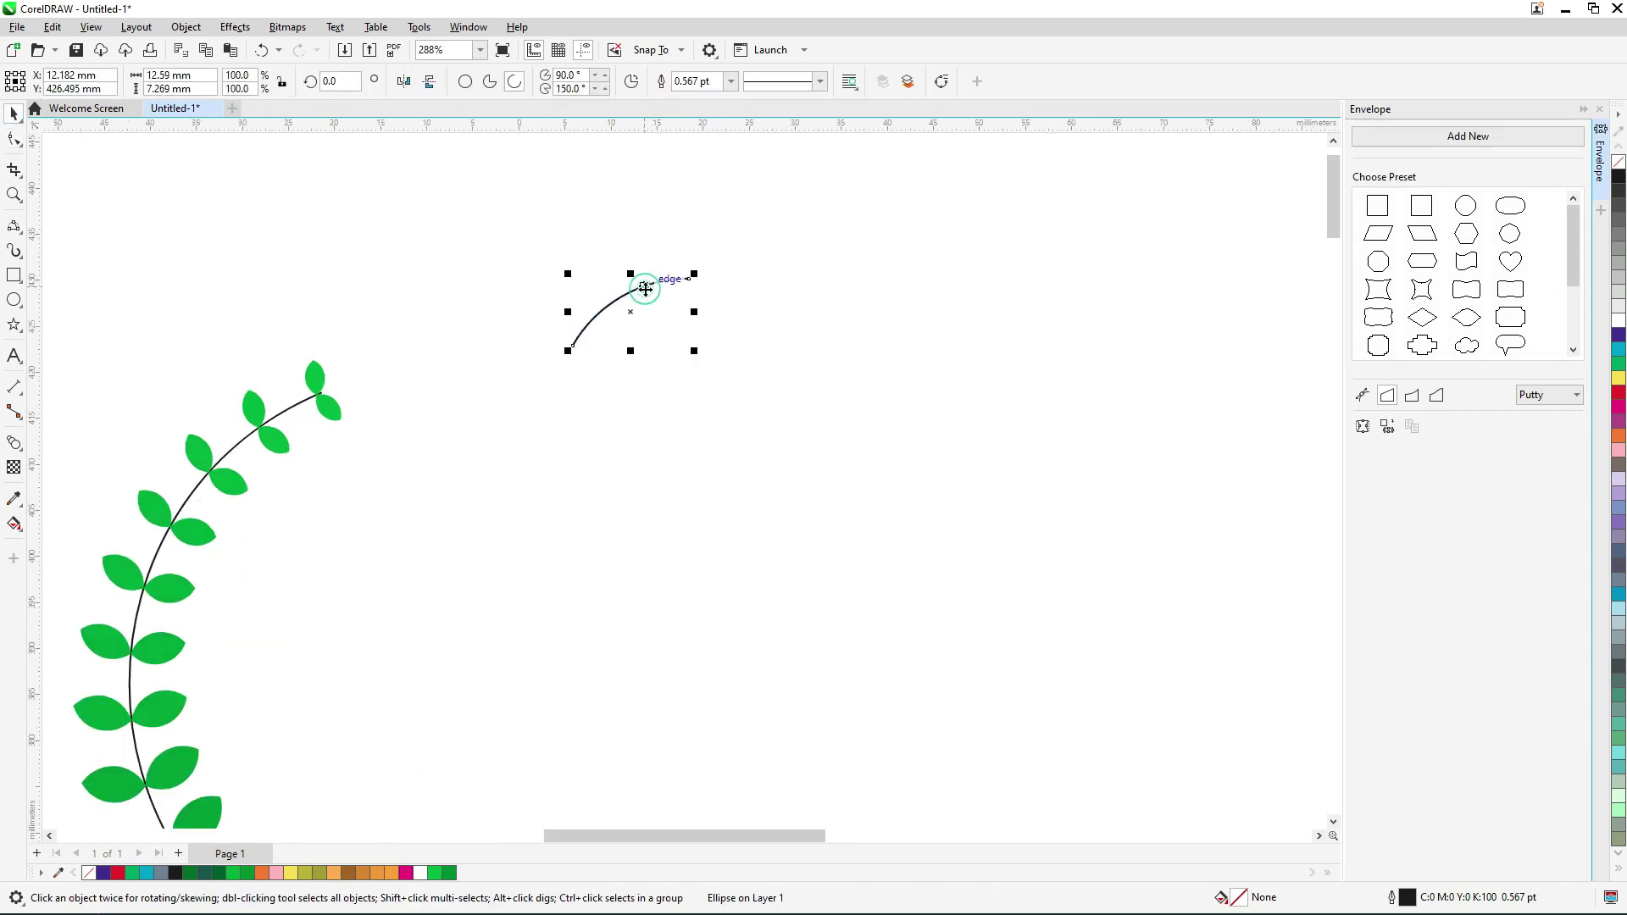
- Draw a five-pointed star about 7.6 by 7.2 mm below the new arc, filled red with no outline
scroll(639, 288, "up", 2)
scroll(637, 311, "down", 1)
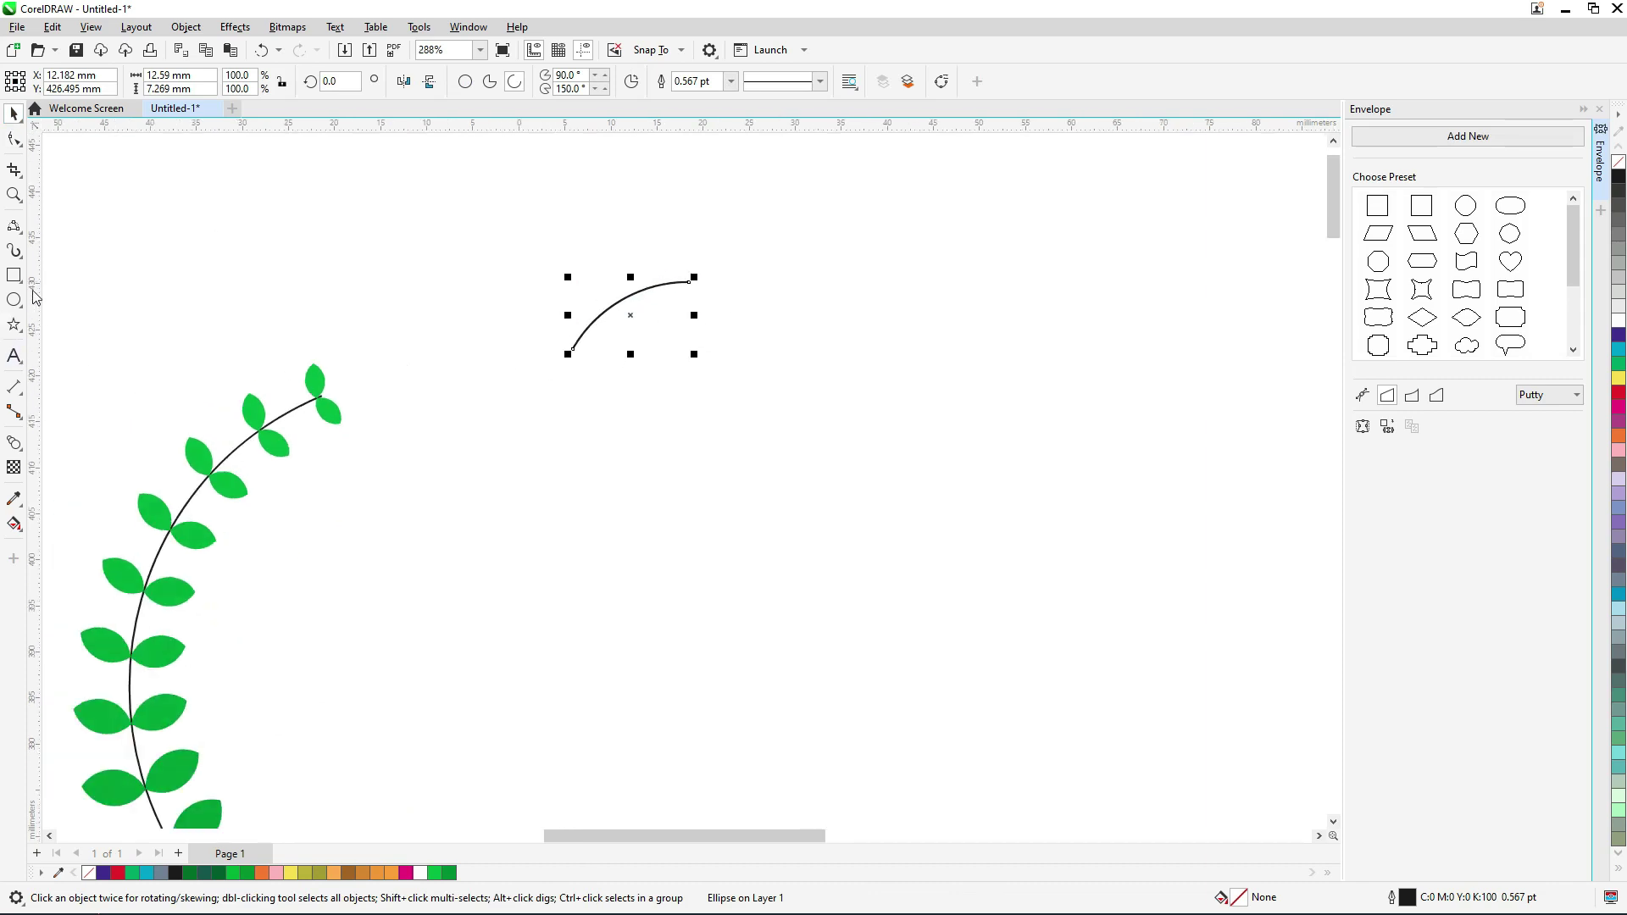
left_click(13, 324)
mouse_move(519, 480)
left_mouse_down()
mouse_move(559, 526)
mouse_move(539, 547)
mouse_move(569, 556)
left_mouse_up()
key("ctrl+z")
key("space")
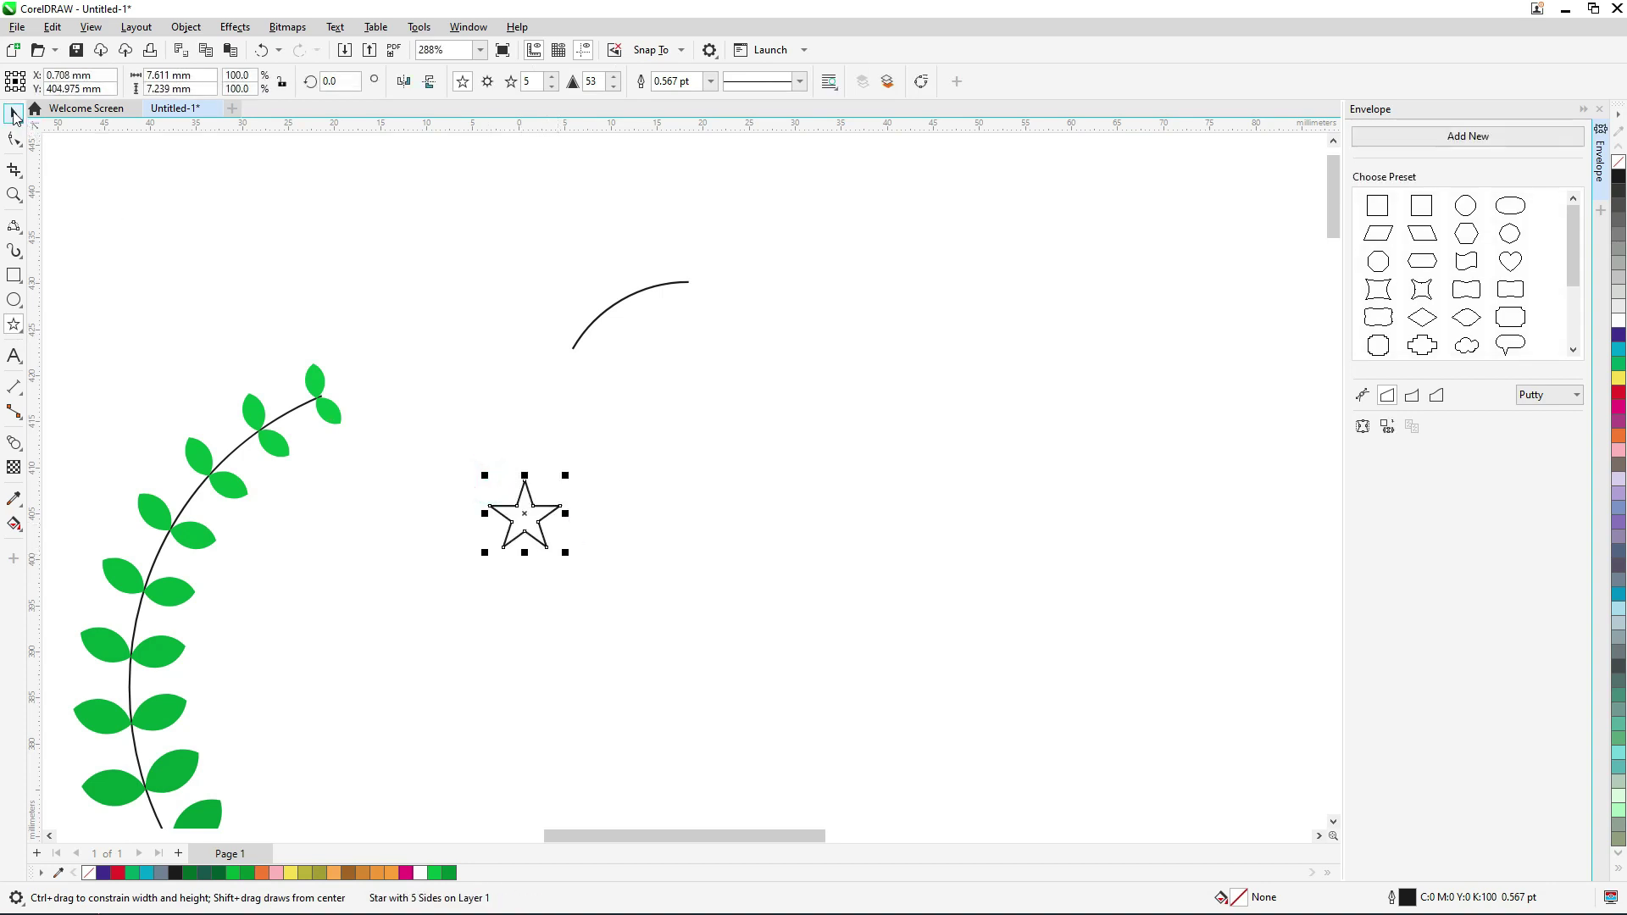
left_click(1619, 393)
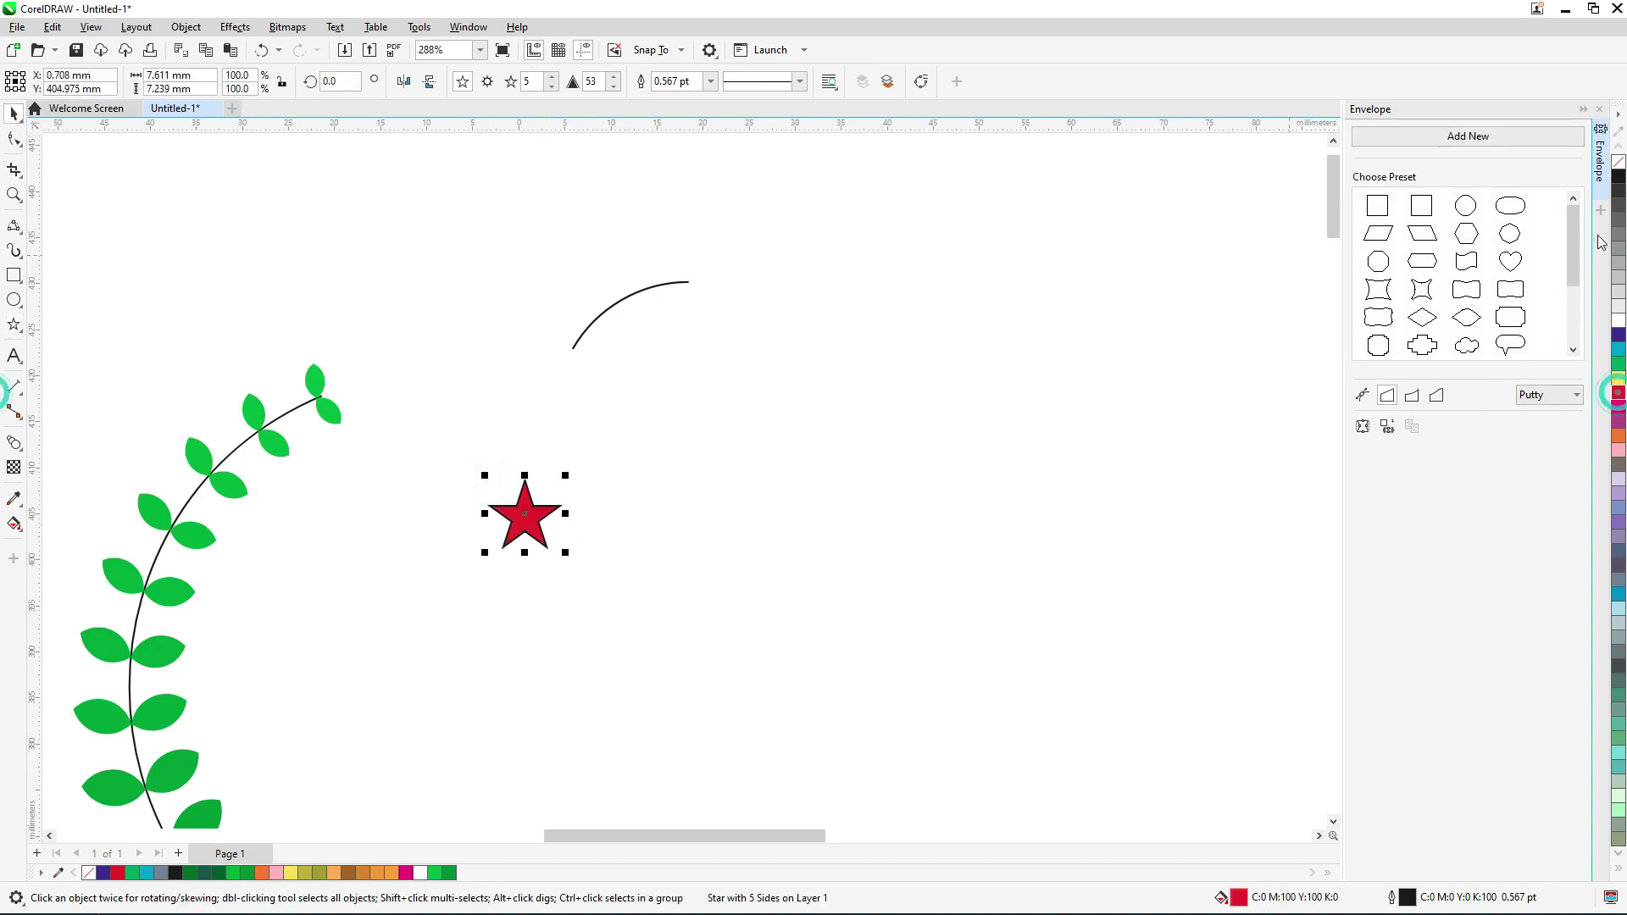
right_click(1618, 161)
- Place a copy of the red star about 24 mm straight below the original
scroll(499, 593, "up", 2)
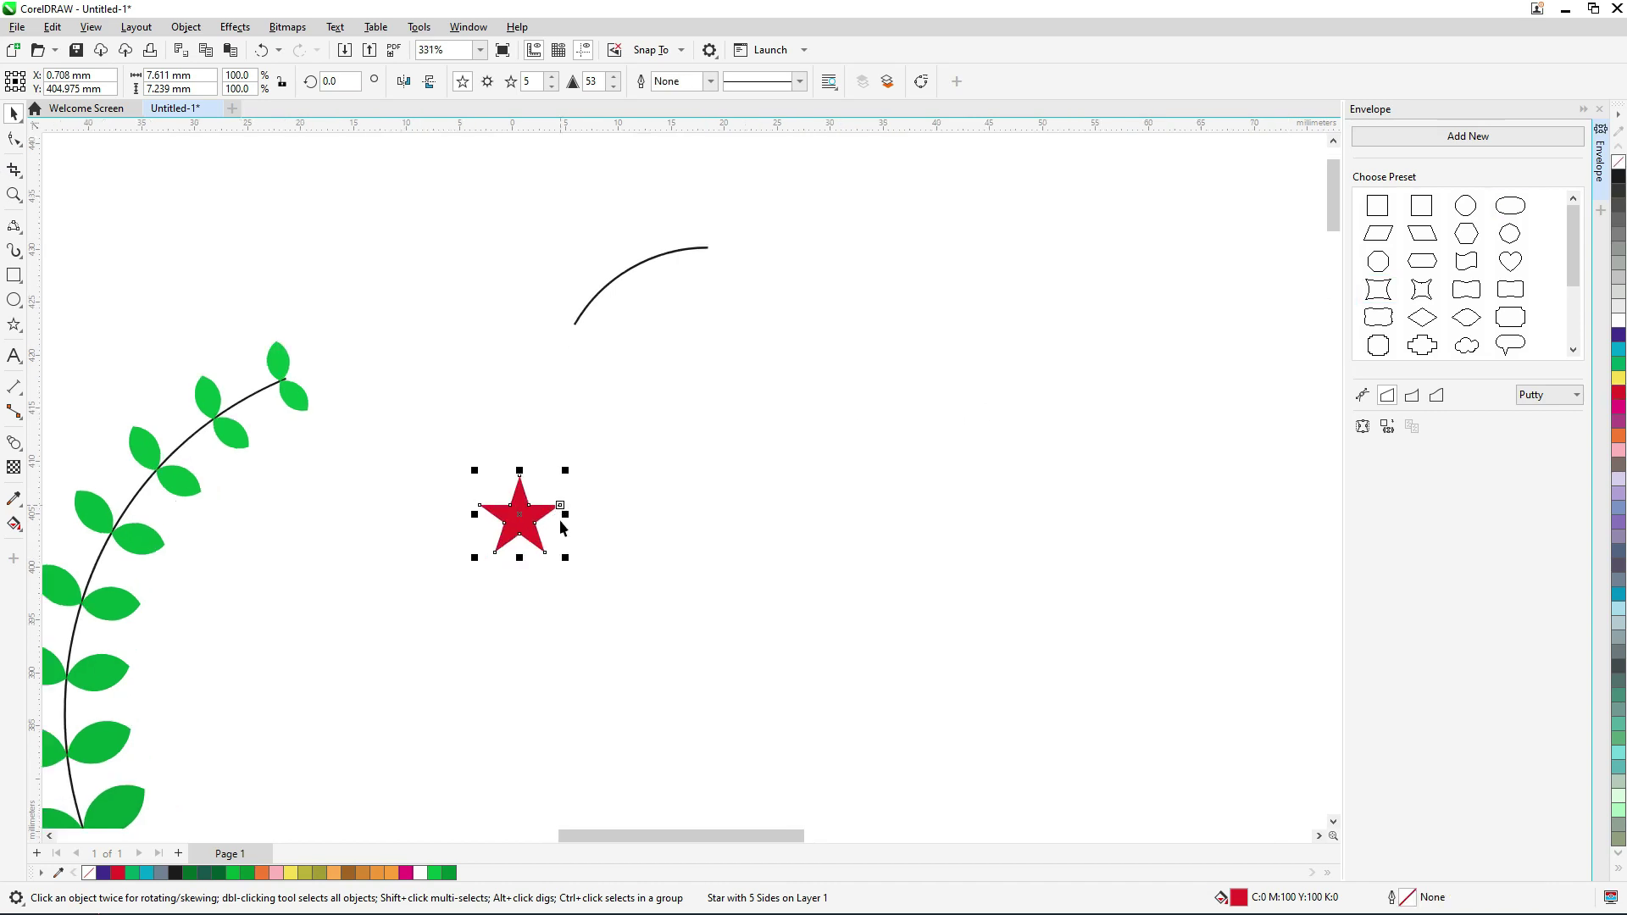
left_click_drag(499, 631, 526, 750)
right_click(526, 750)
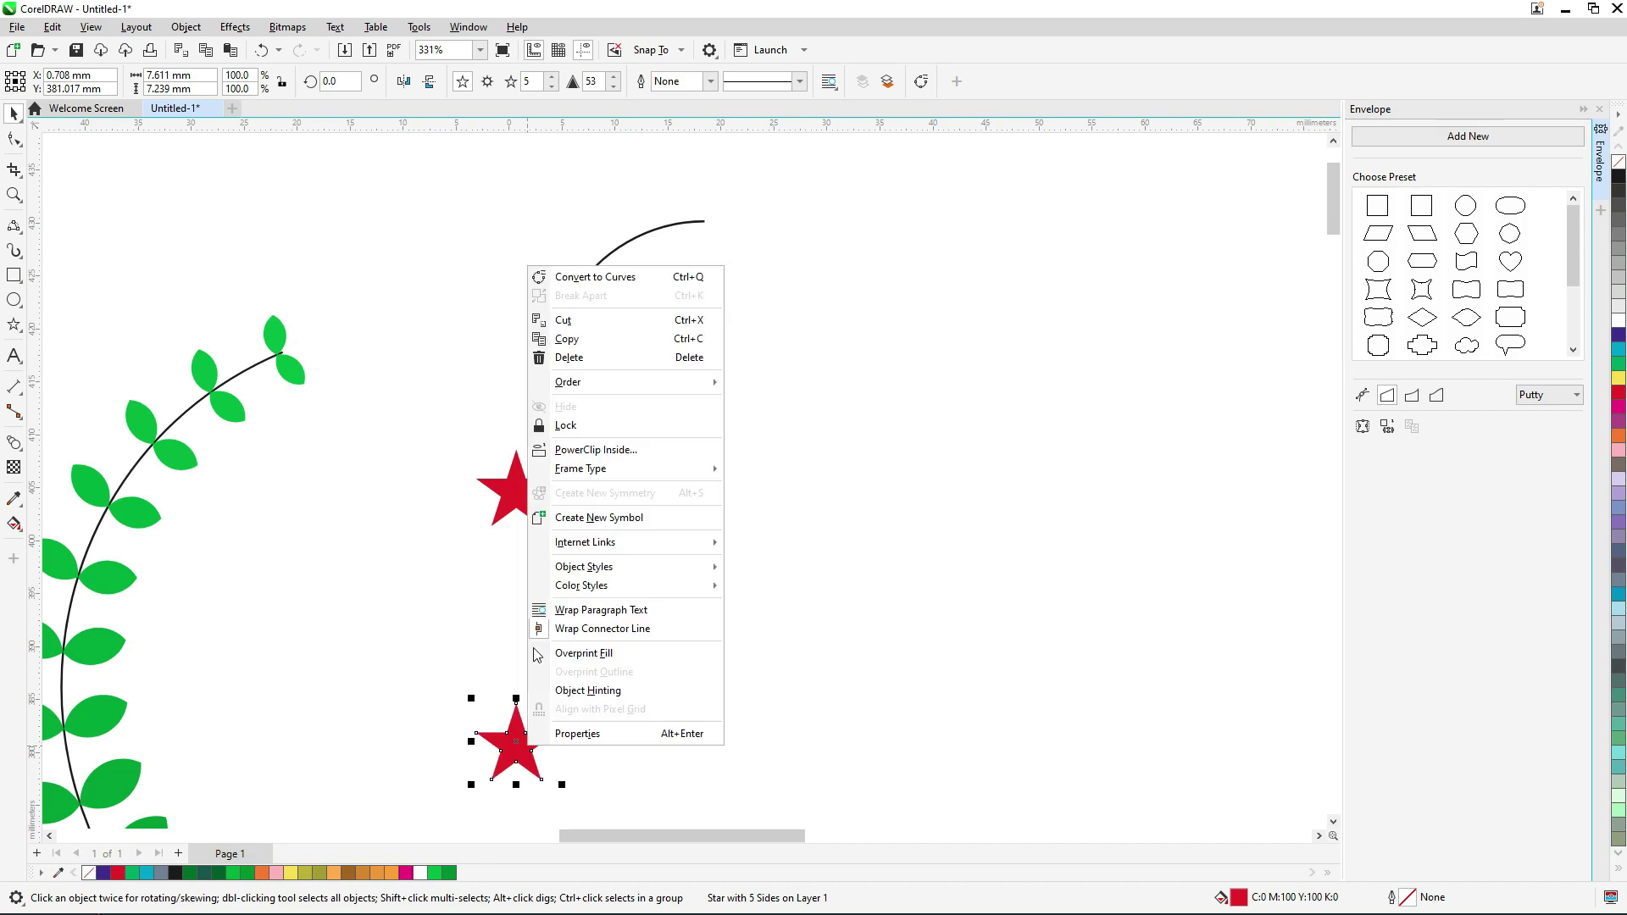
- Blend the two red stars with 3 intermediate steps and deselect the result
left_click(508, 491, "shift")
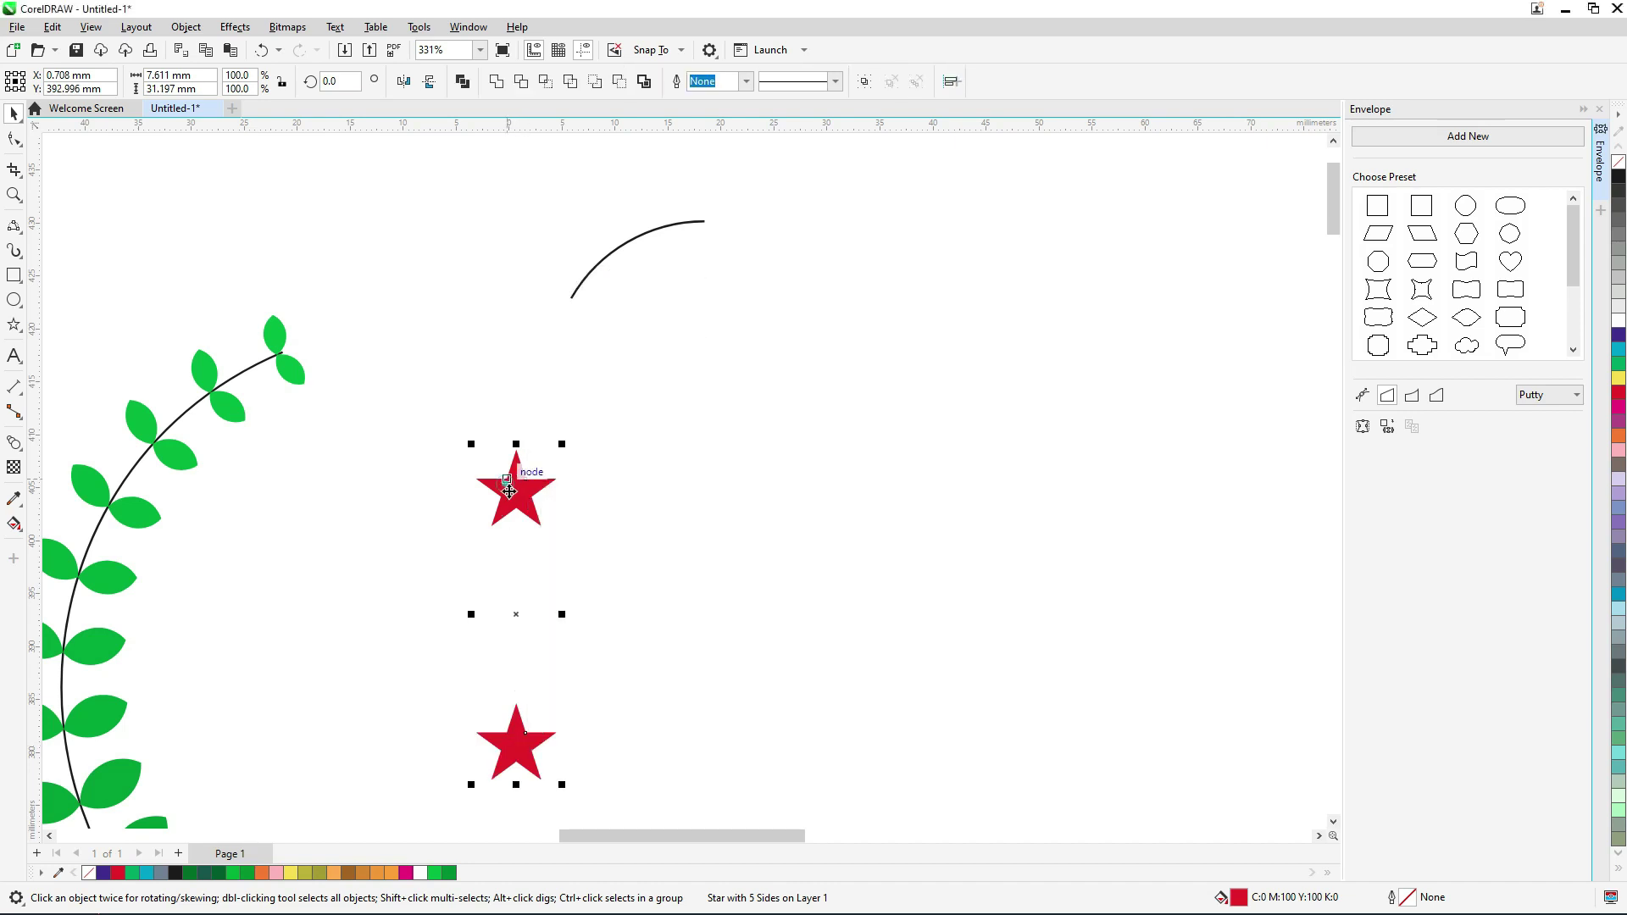
left_click(15, 447)
left_click_drag(518, 502, 527, 735)
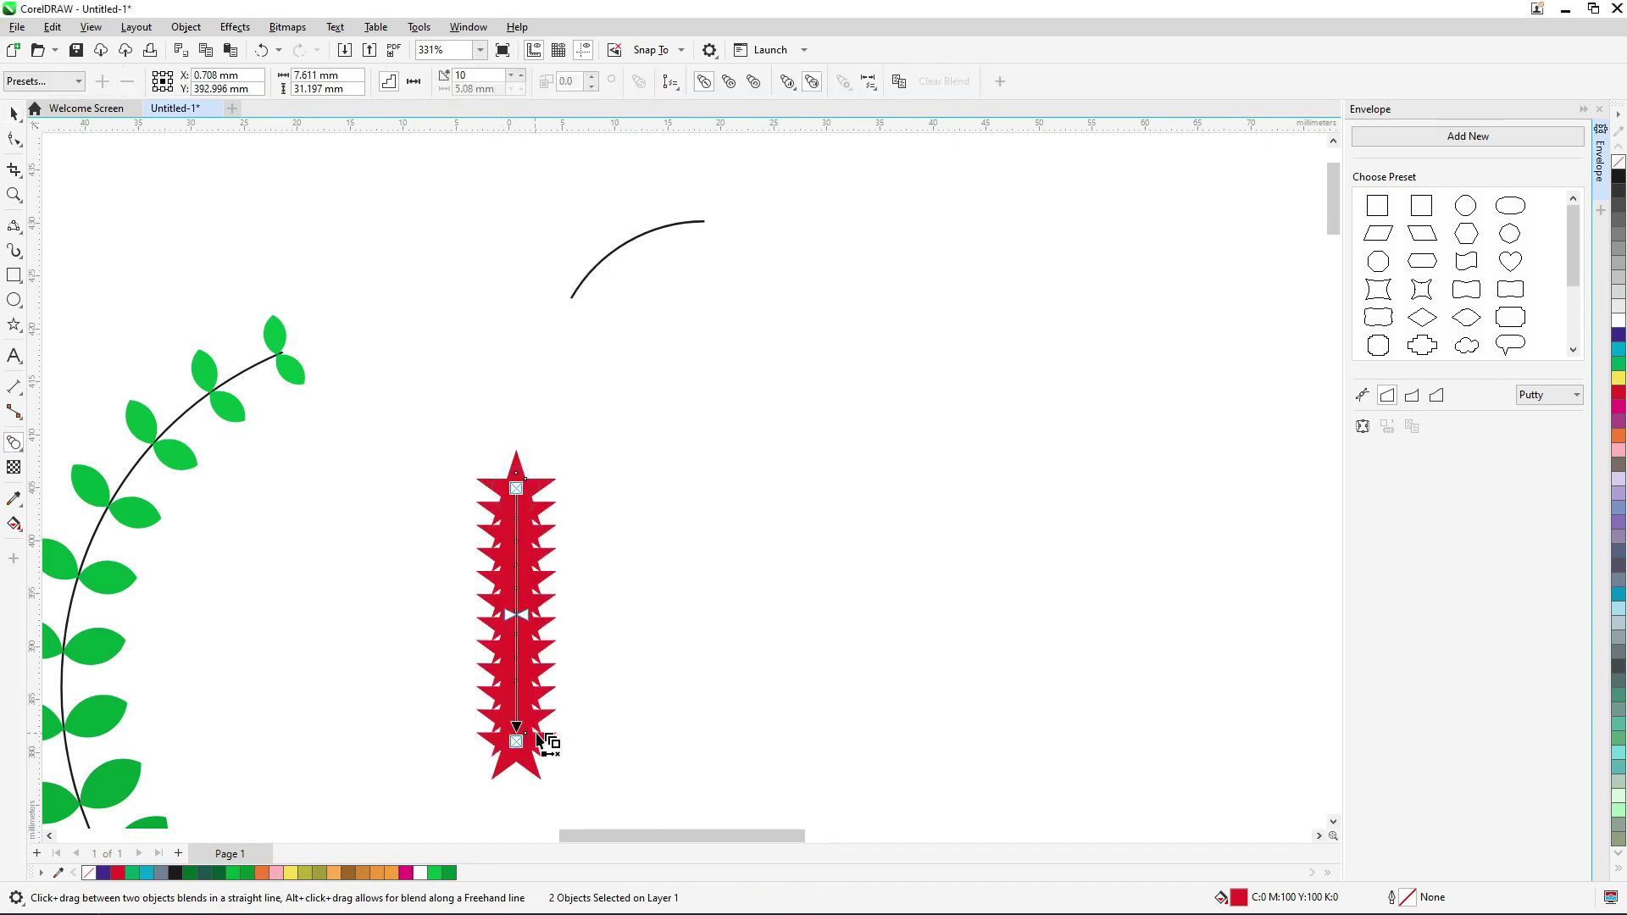
type("3")
key("Return")
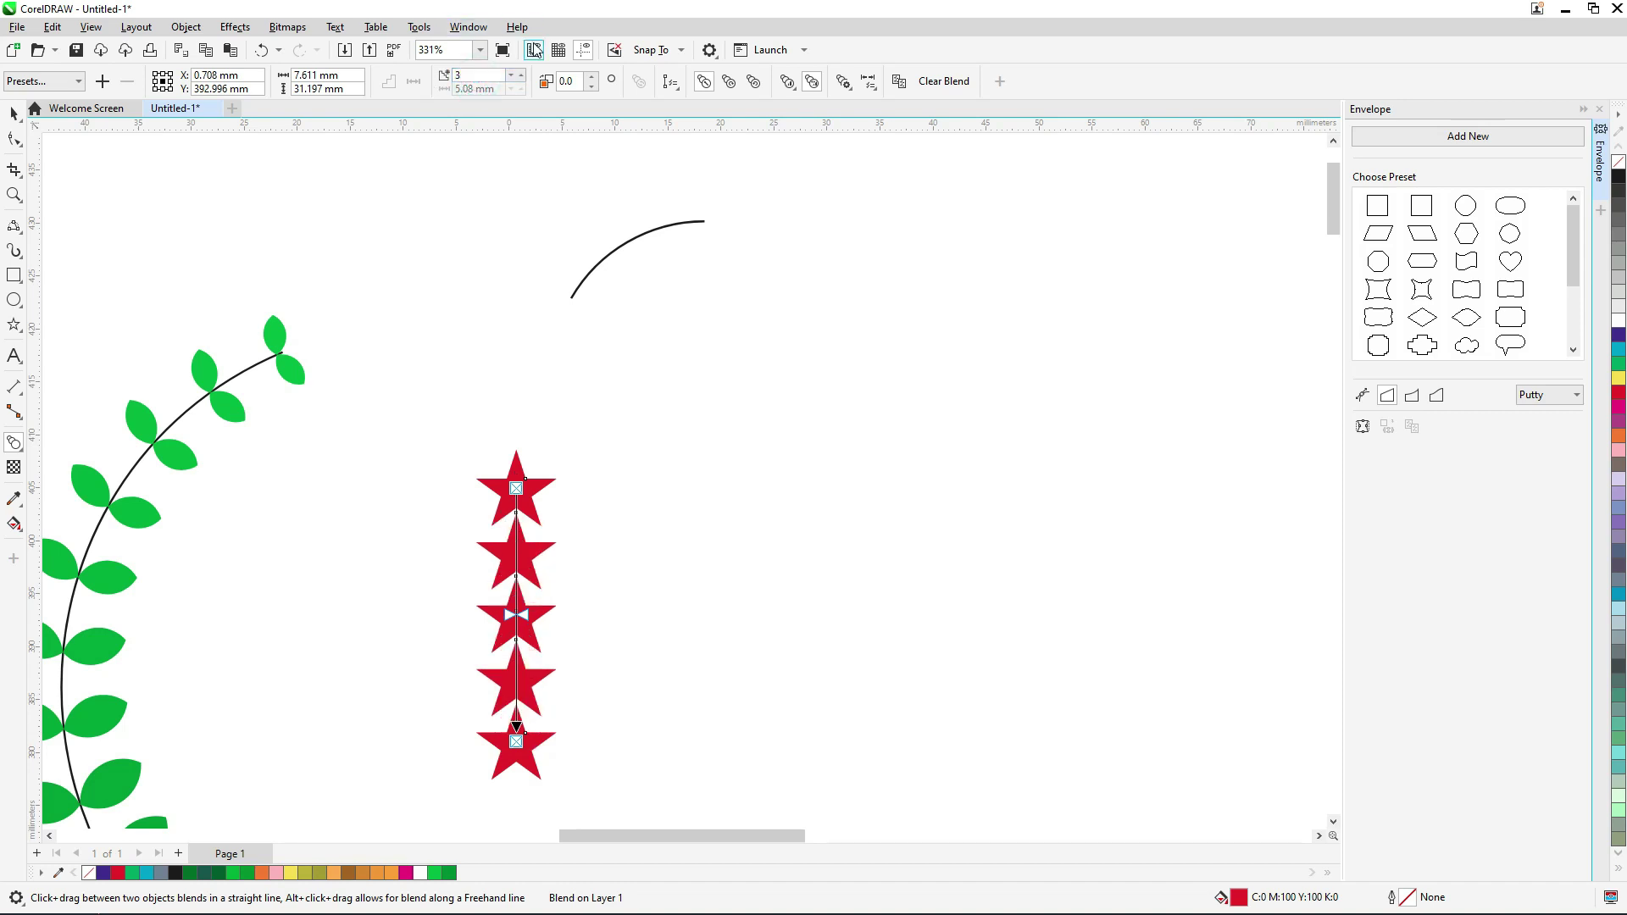
left_click(14, 114)
left_click(756, 382)
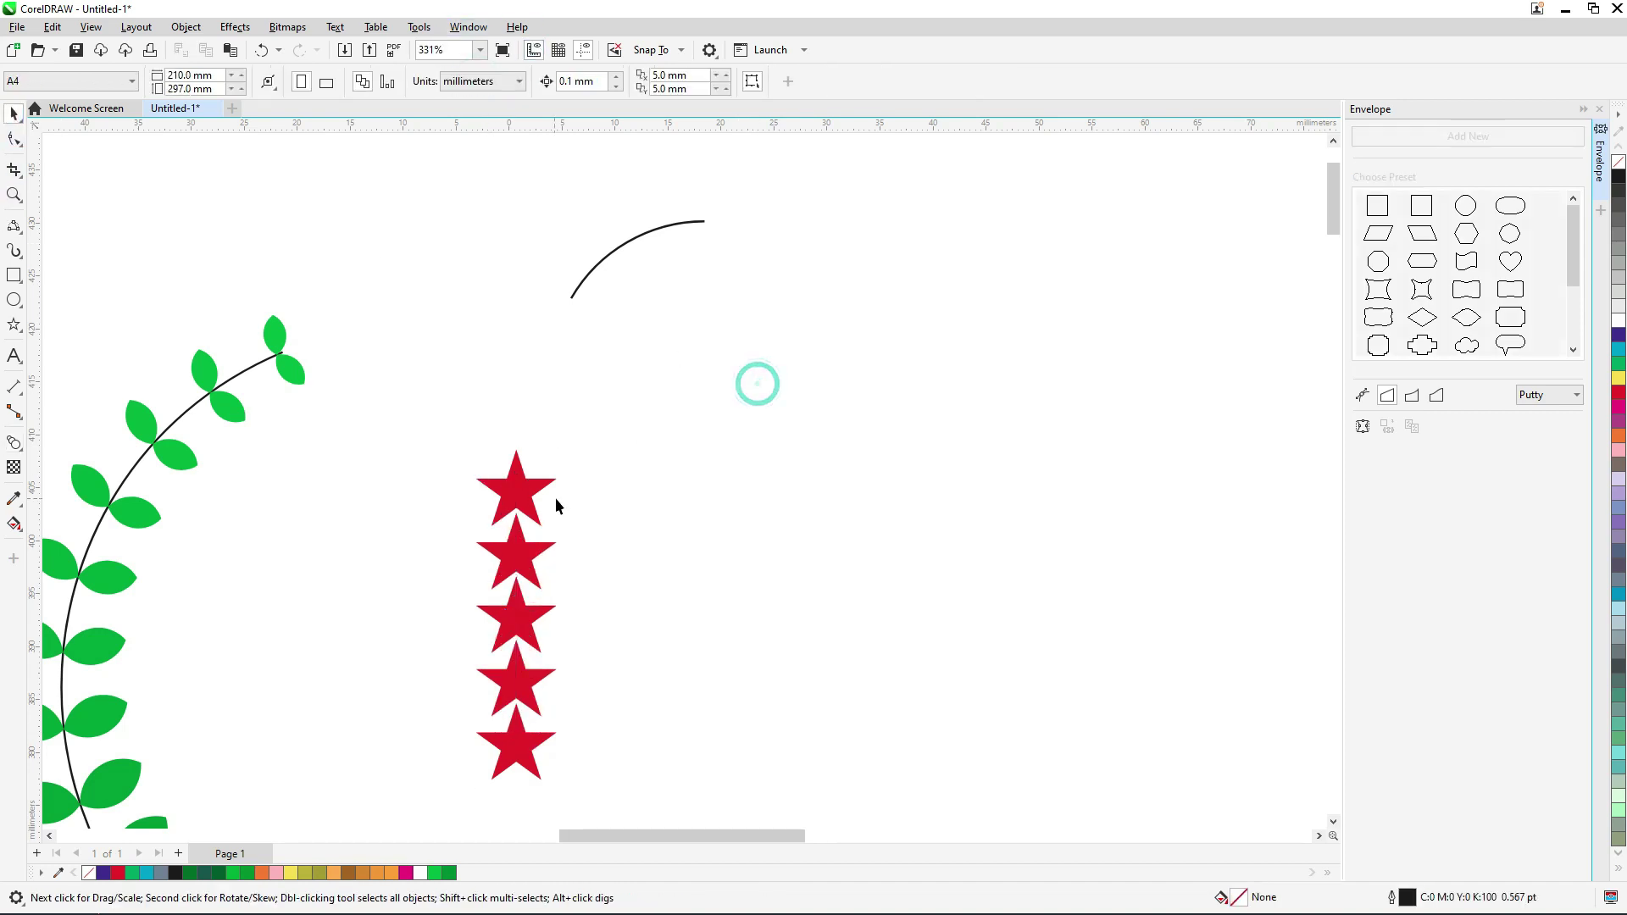
- Attach the star blend to the small arc as its path
left_click(519, 501)
left_click_drag(517, 501, 607, 283)
left_click(695, 460)
left_click(683, 581)
left_click_drag(531, 557, 629, 244)
left_click(697, 318)
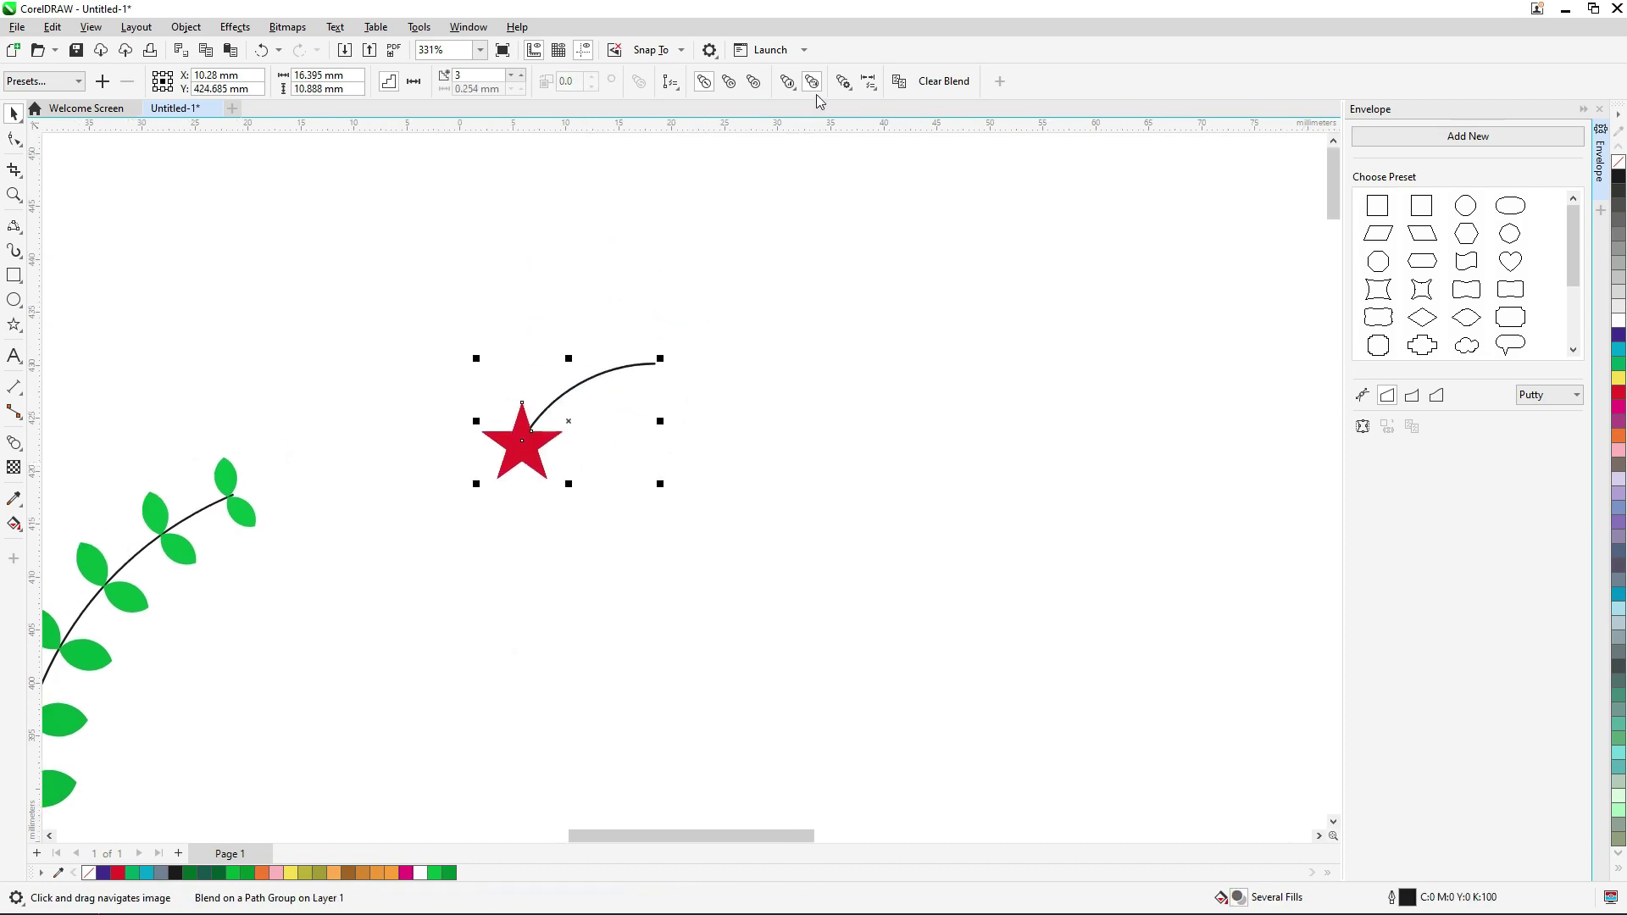
- Spread the star blend along the full arc and reduce it to 1 intermediate step
left_click(843, 82)
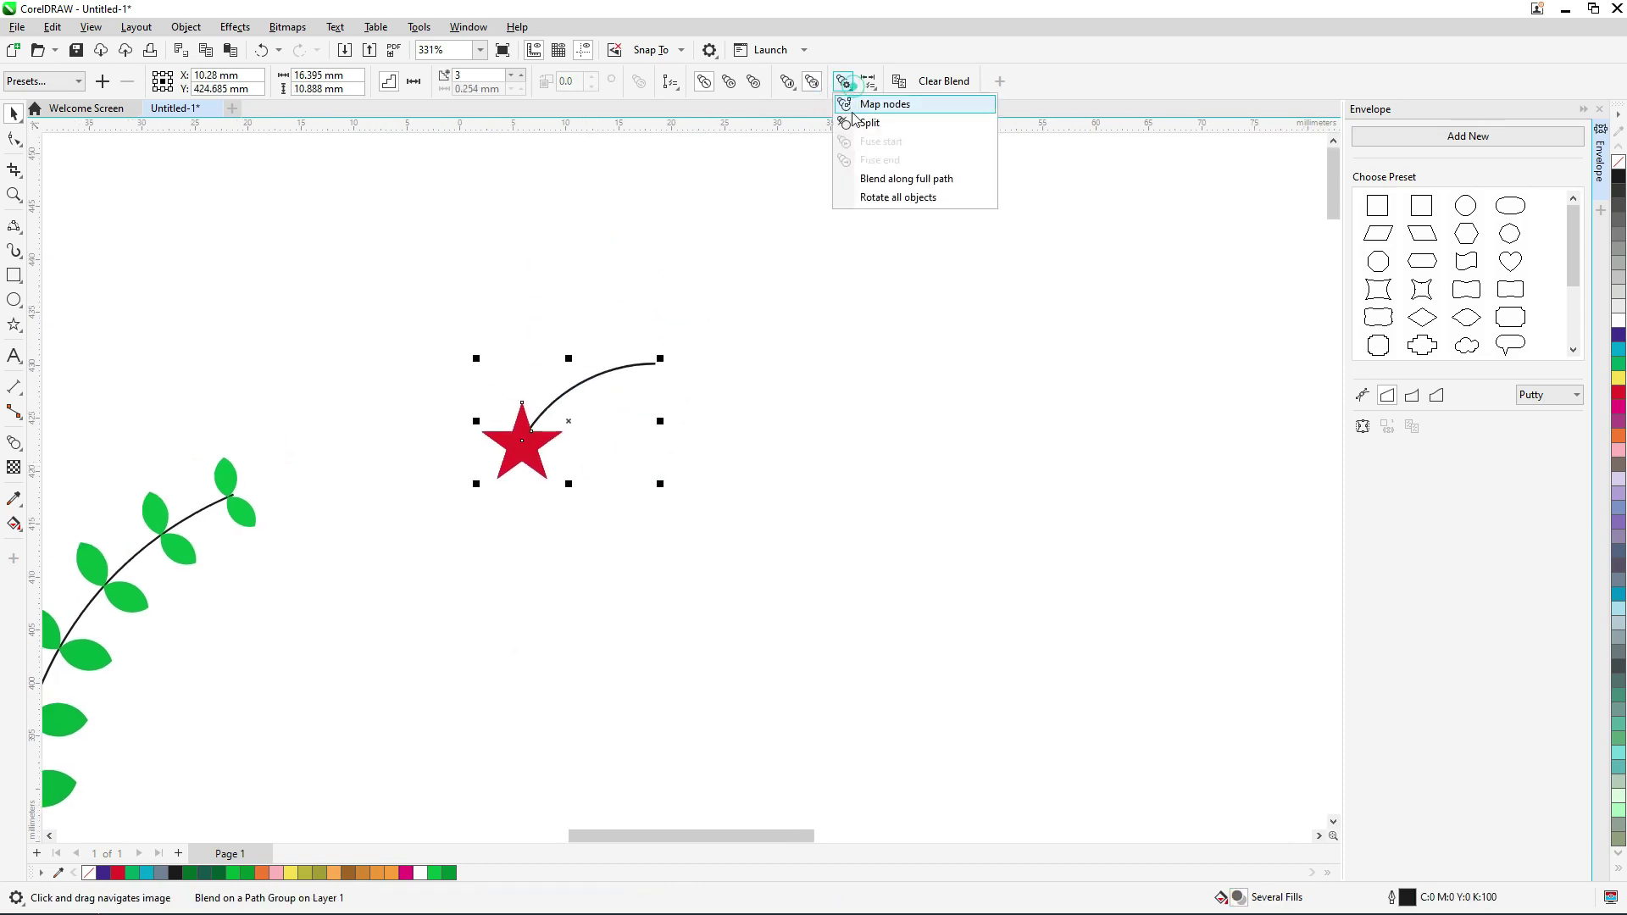
left_click(900, 181)
scroll(630, 378, "up", 2)
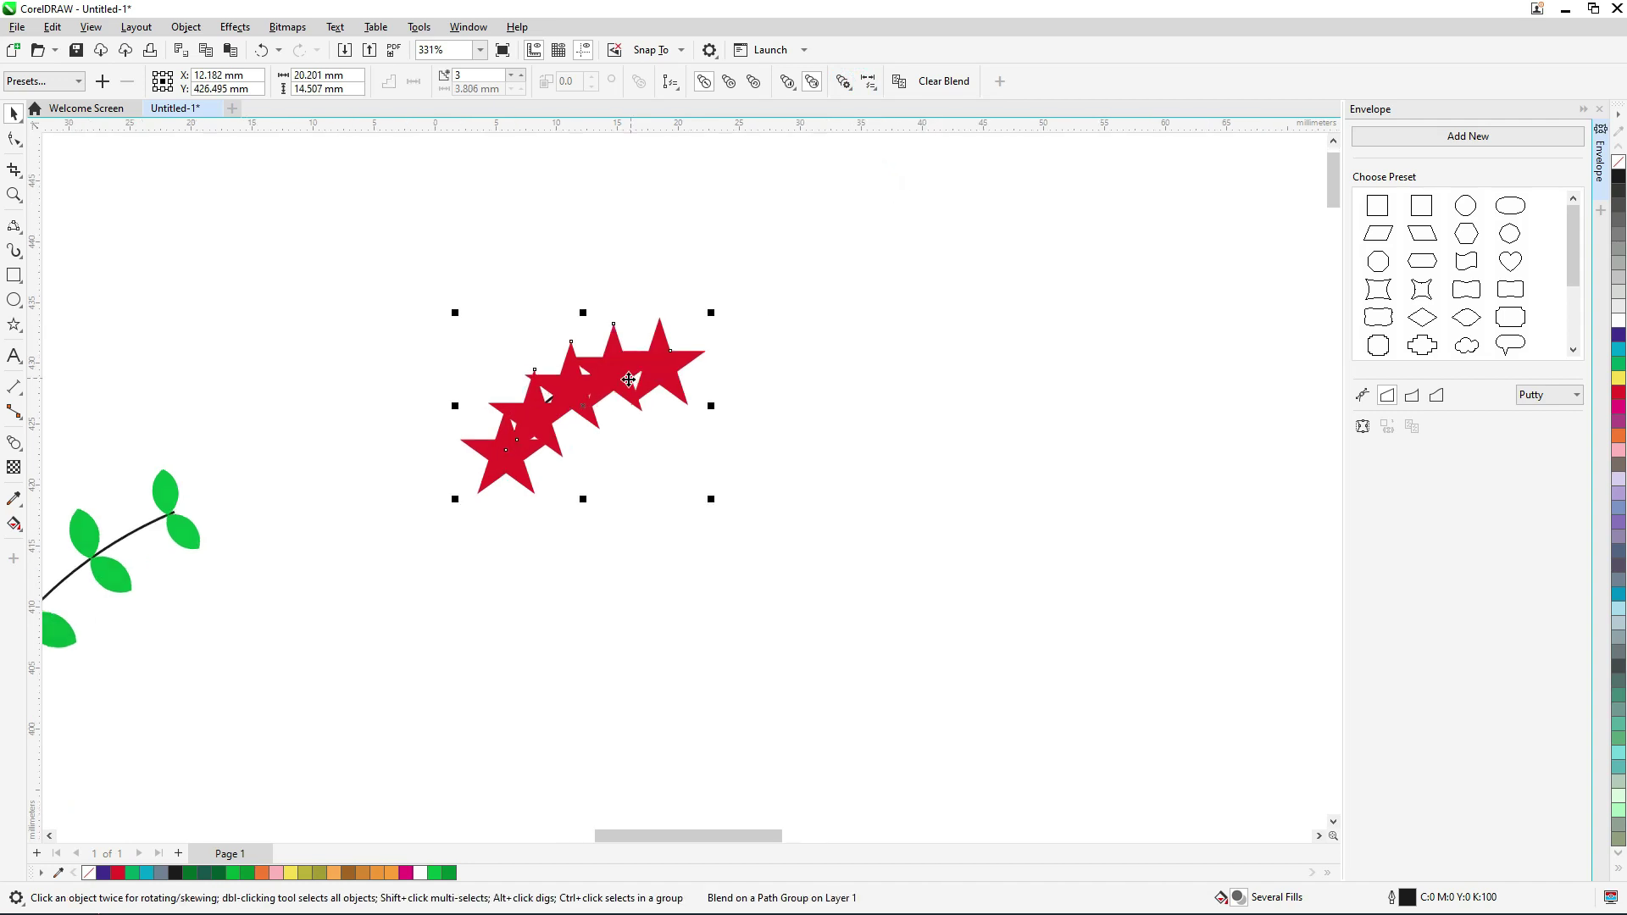
left_click(514, 76)
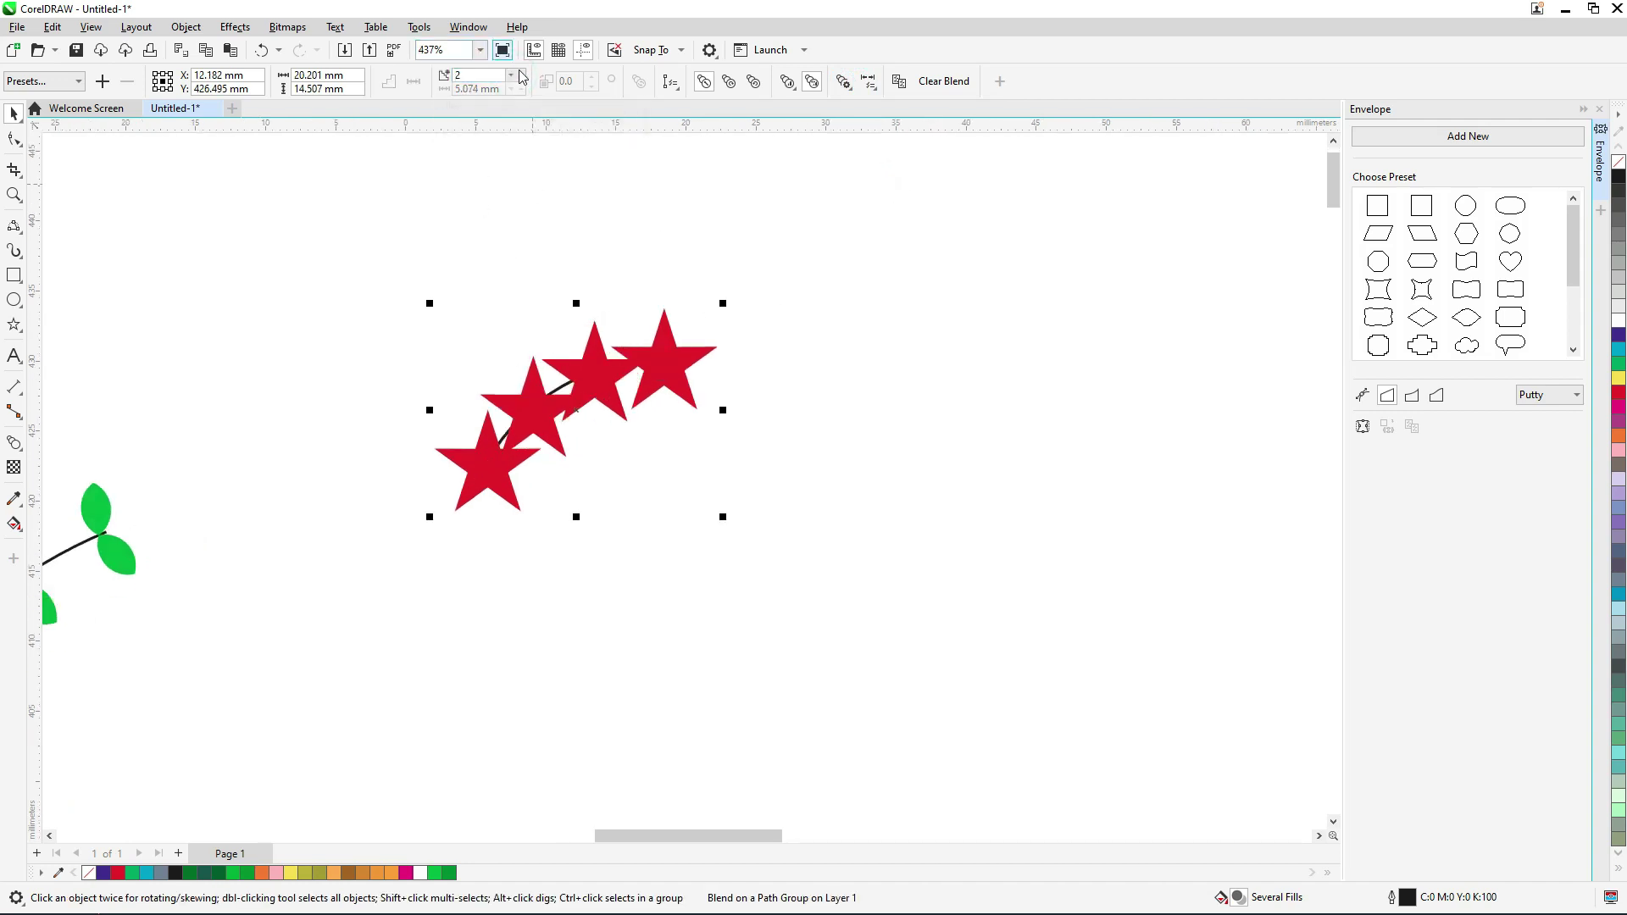
left_click(513, 79)
scroll(597, 333, "up", 1)
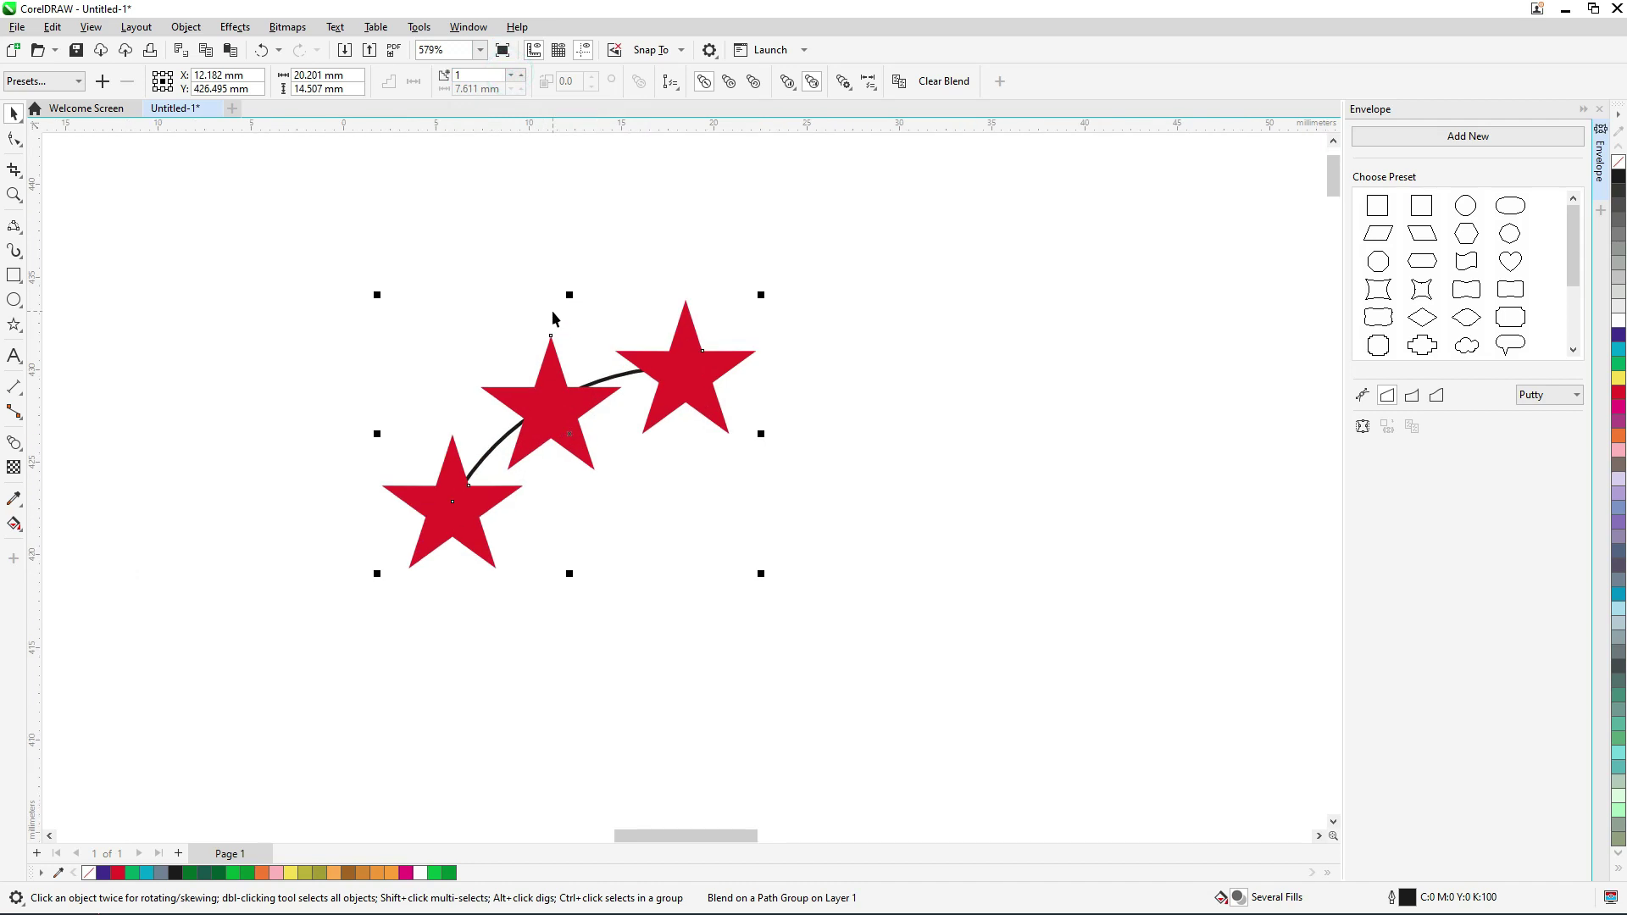
- Make all stars of the blend rotate to follow the arc
left_click(846, 84)
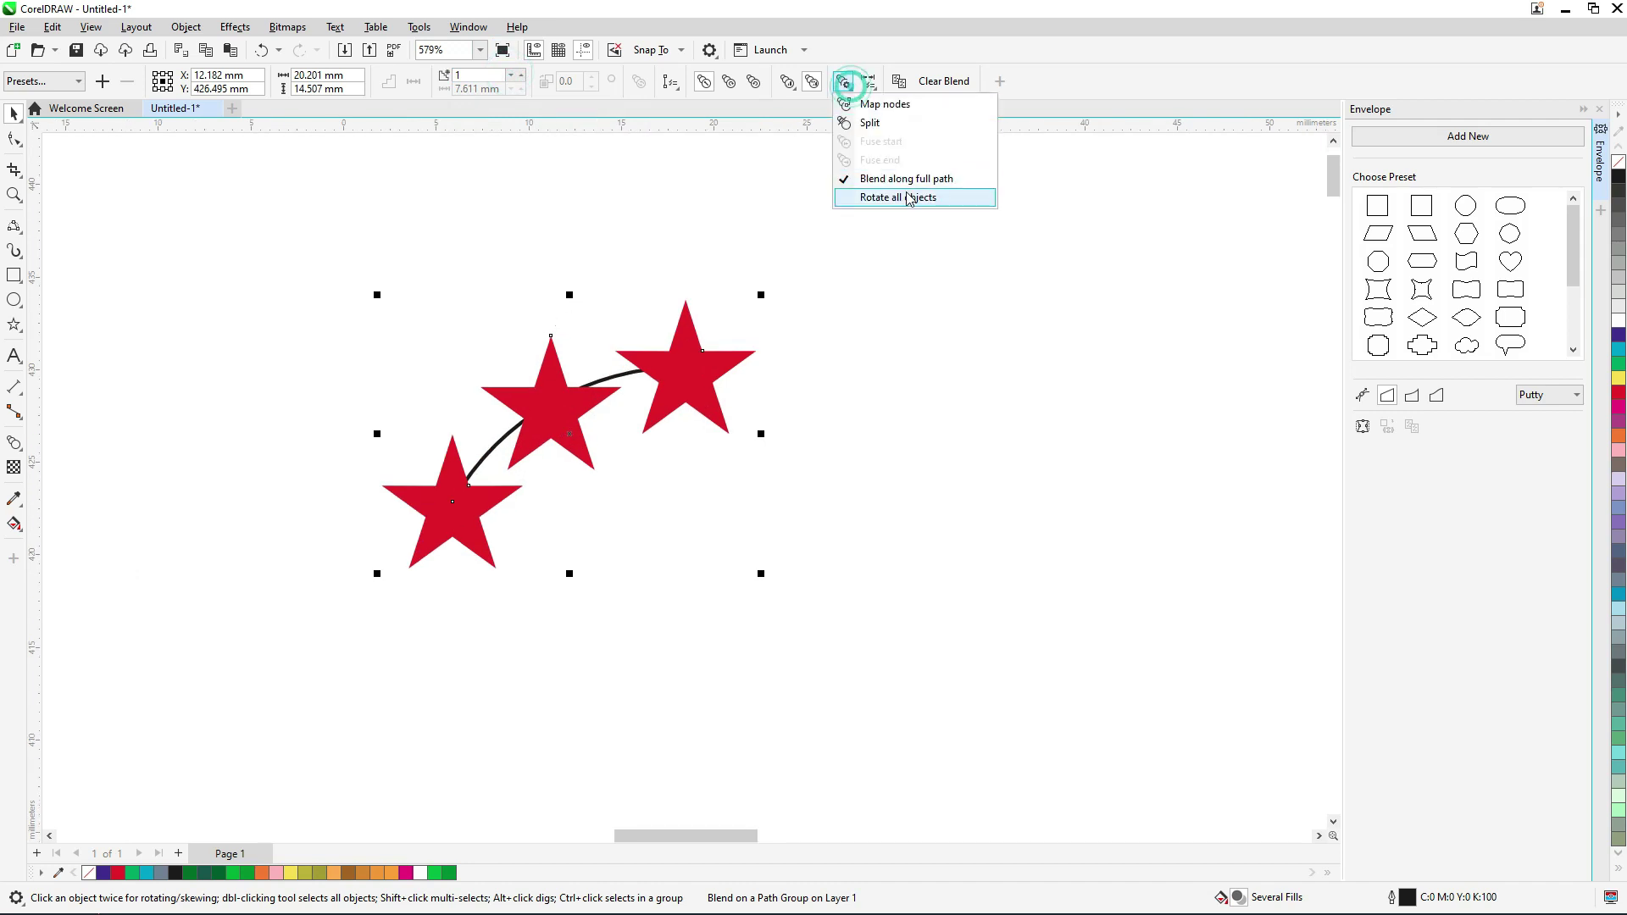
left_click(902, 197)
scroll(566, 436, "up", 1)
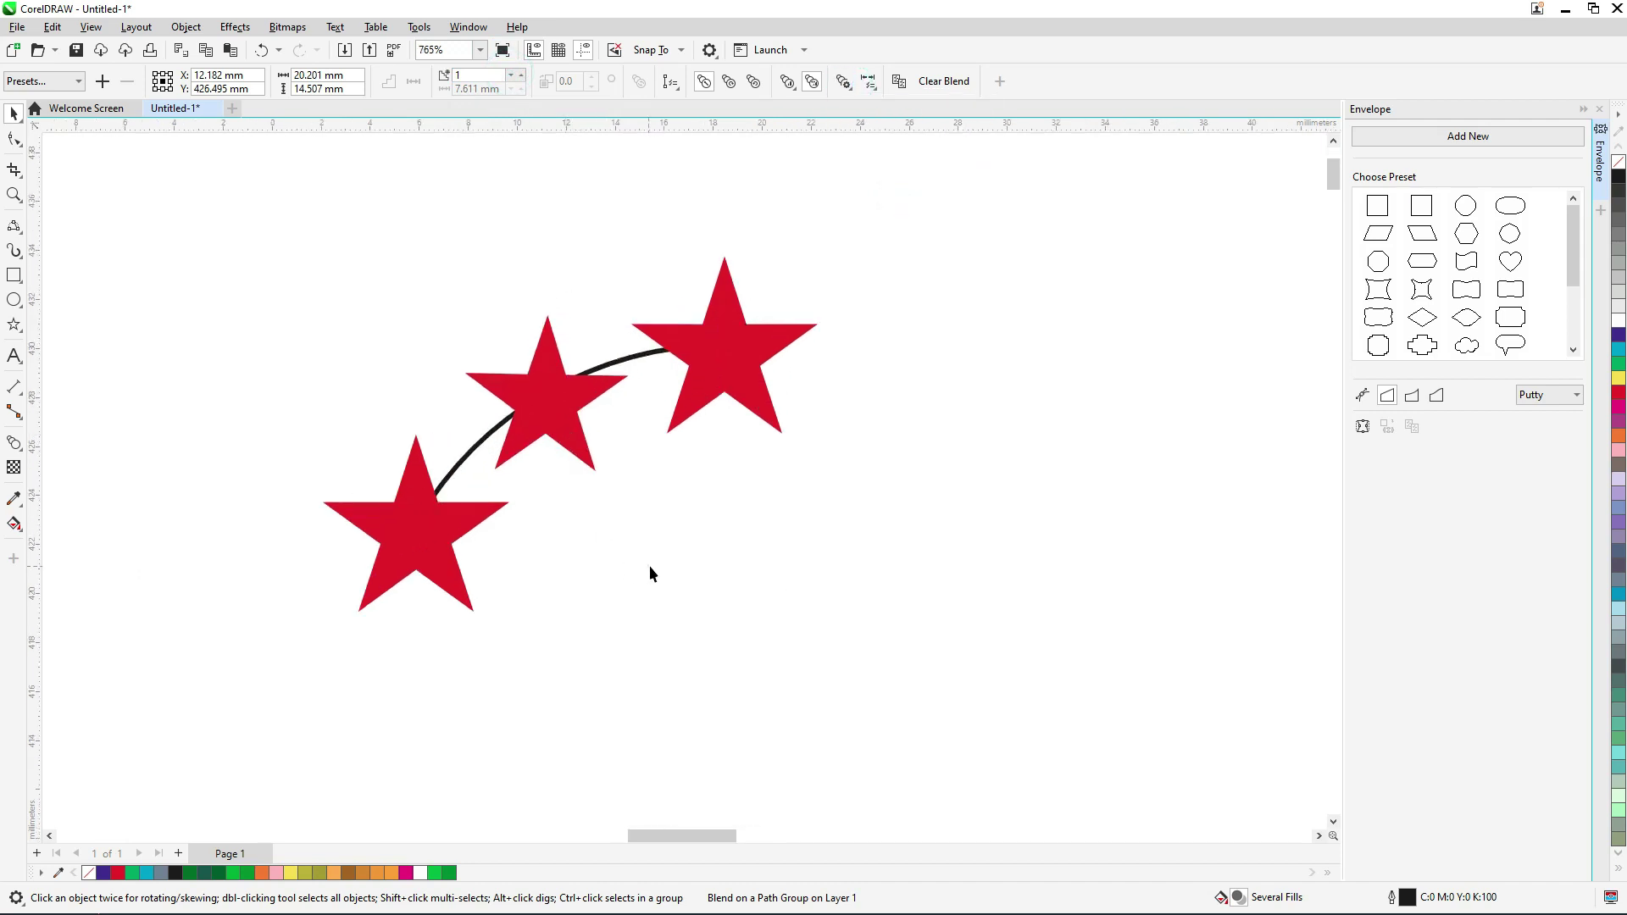
- Shrink the star at the arc's upper end to about 52 % and rotate it clockwise
left_click(745, 373)
left_click_drag(823, 443, 803, 409)
scroll(725, 364, "up", 2)
left_click(746, 320)
mouse_move(801, 269)
left_mouse_down()
mouse_move(812, 292)
mouse_move(806, 280)
left_mouse_up()
- Rotate the large star at the arc's lower end counterclockwise to about 13.7° and deselect it
left_click(323, 533)
left_click(326, 526)
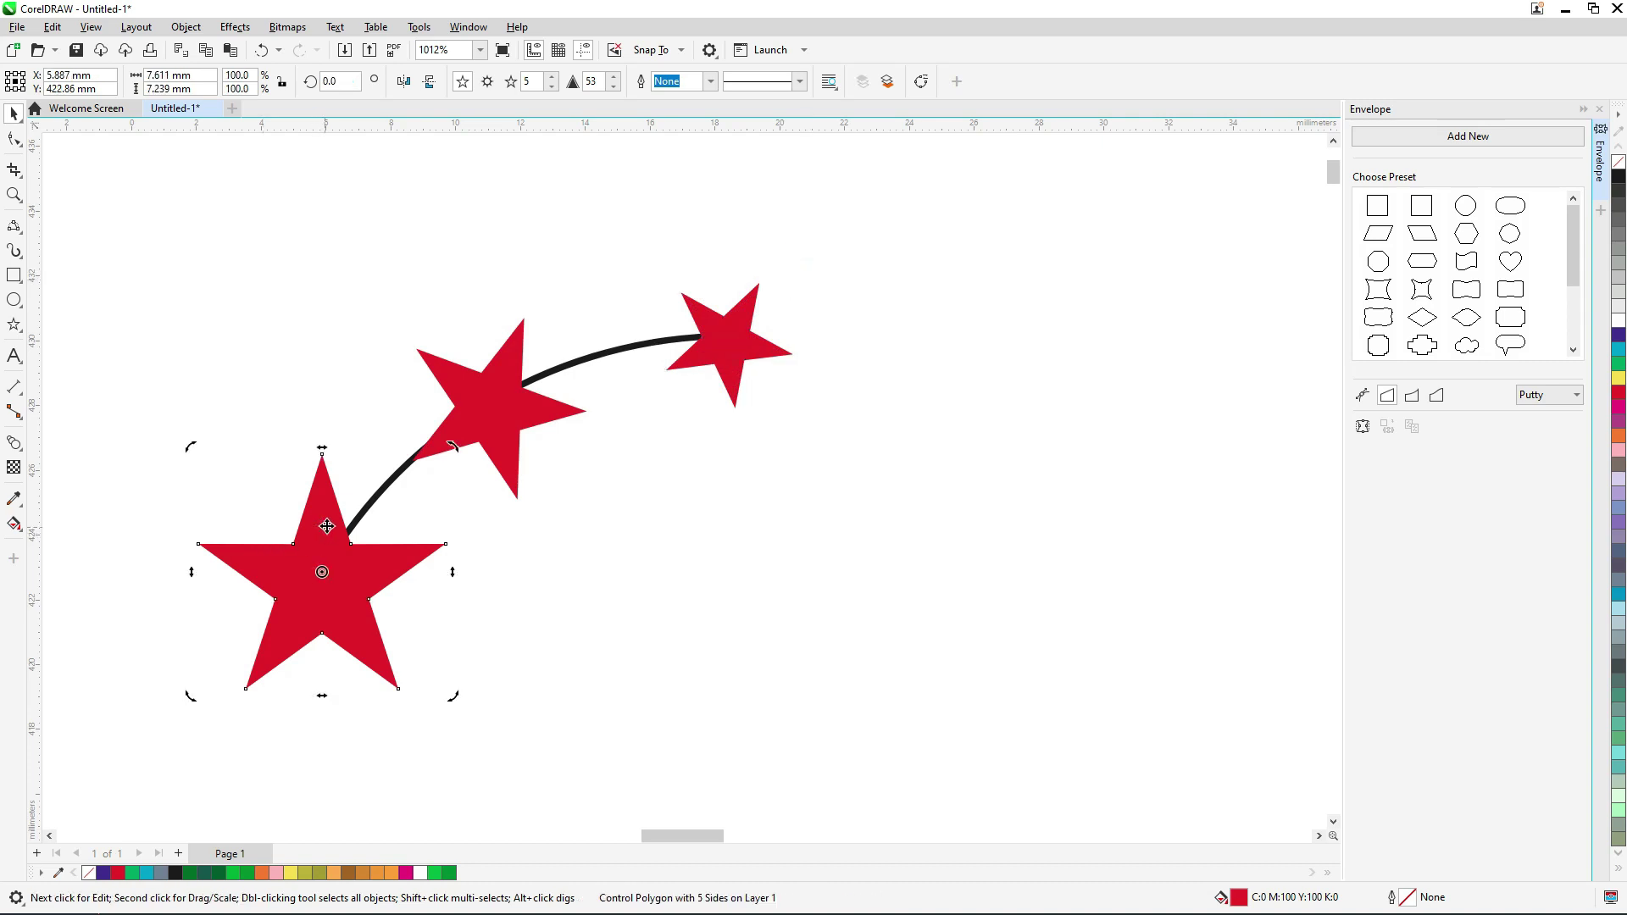
mouse_move(451, 446)
left_mouse_down()
mouse_move(429, 426)
mouse_move(446, 464)
mouse_move(434, 446)
left_mouse_up()
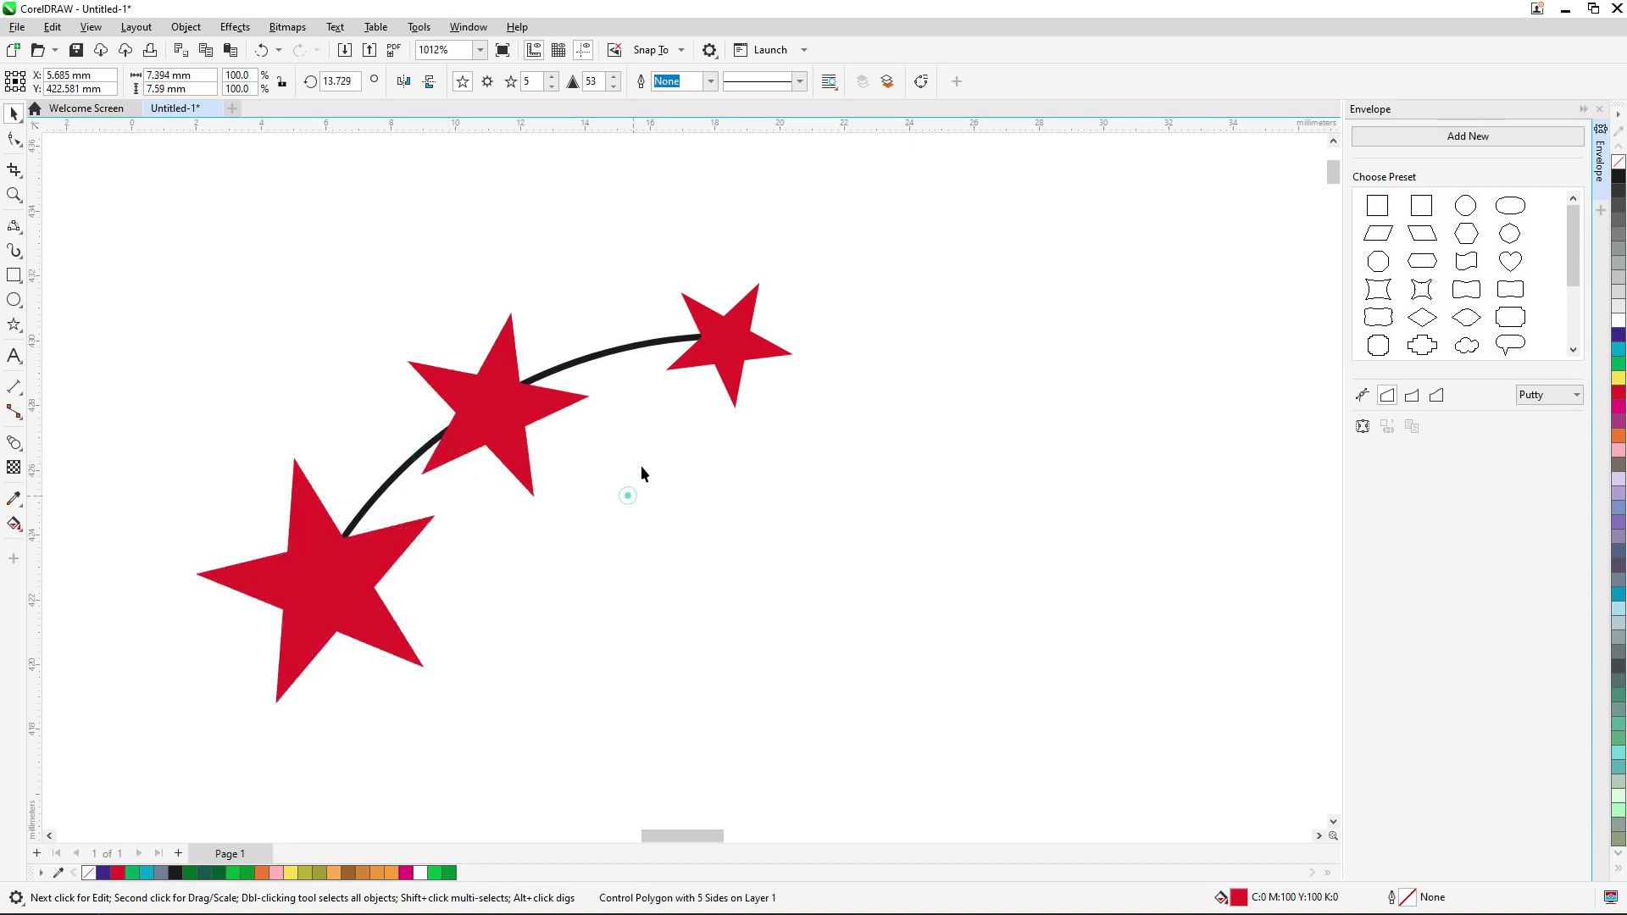
left_click(627, 496)
scroll(684, 495, "down", 1)
scroll(566, 470, "down", 1)
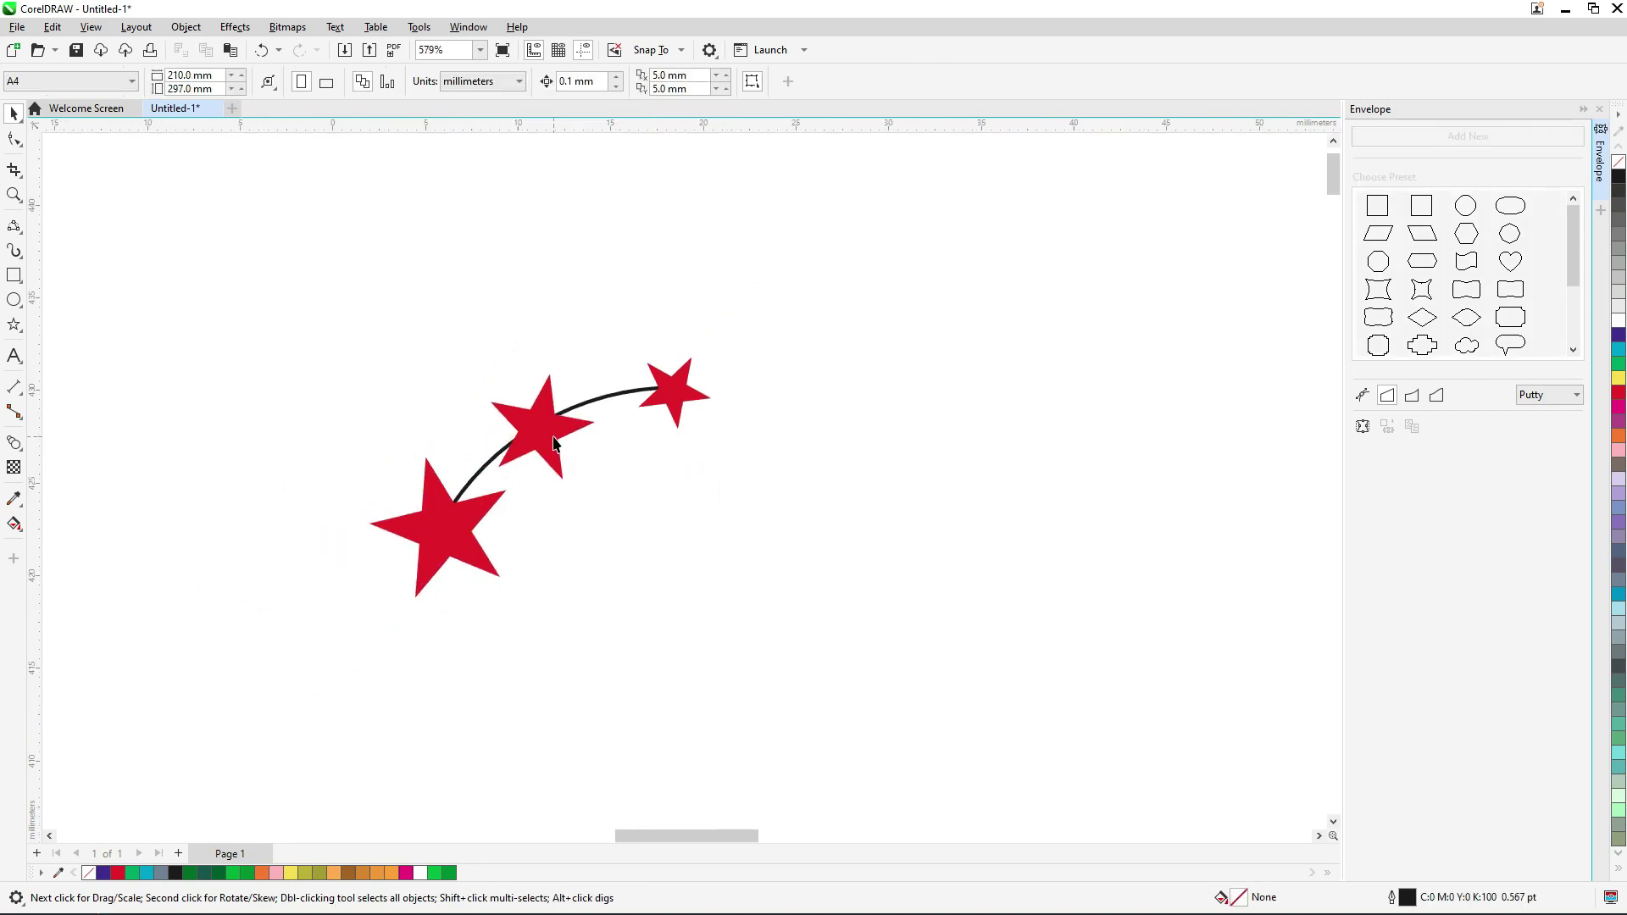
- Adjust the rotation of the small star at the arc's upper end to about 341°
left_click(553, 434)
scroll(572, 429, "up", 1)
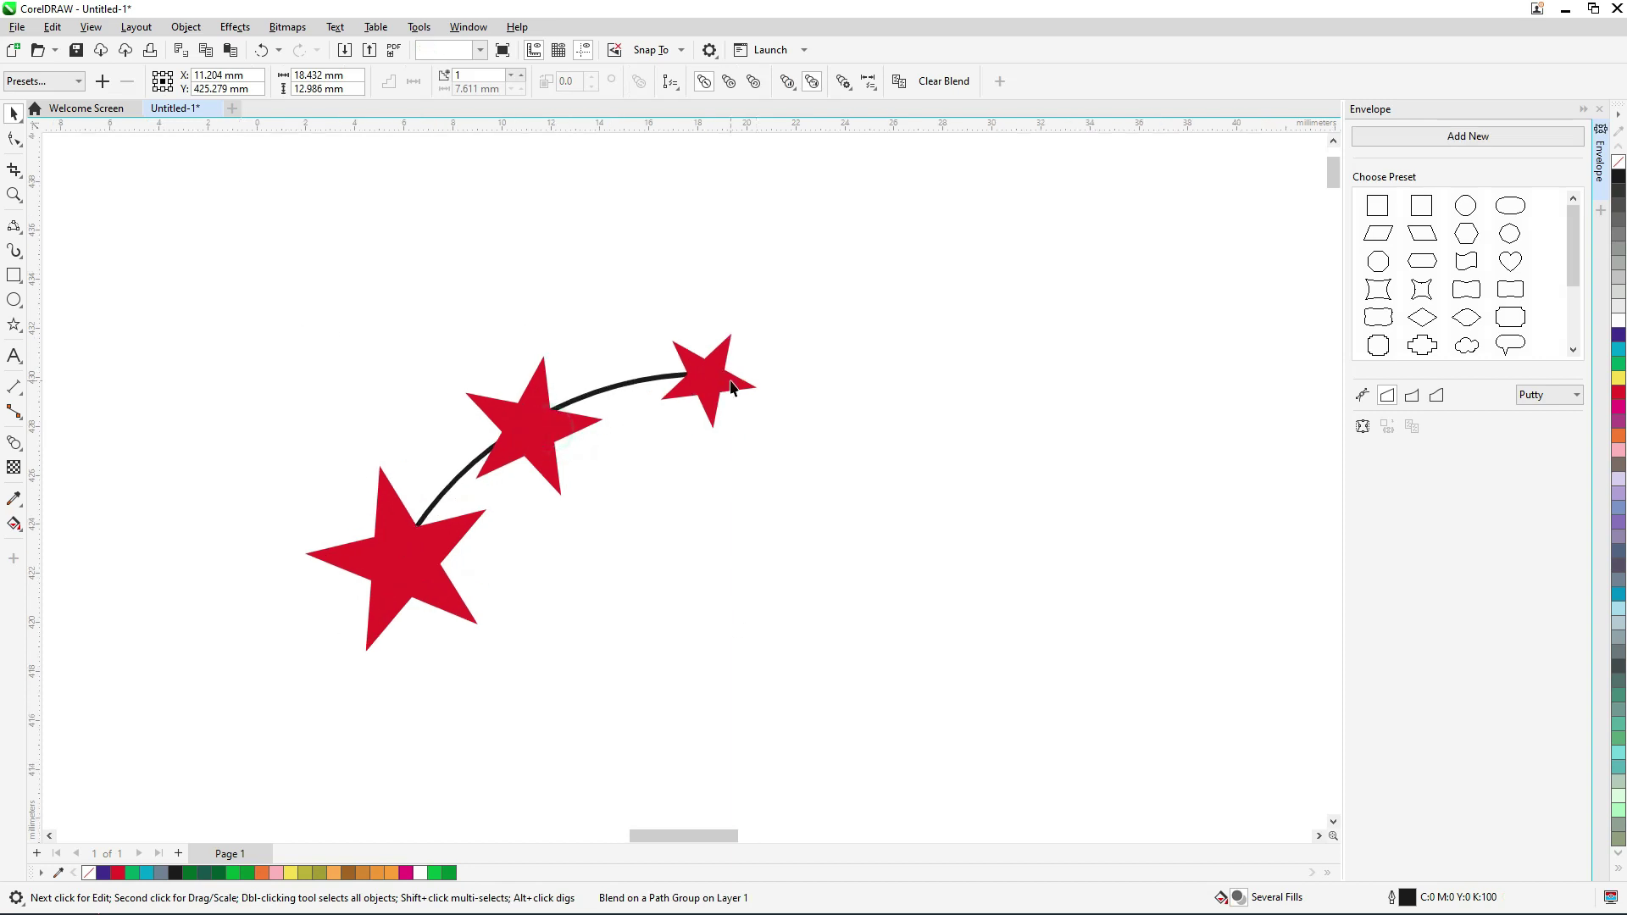
left_click(733, 388)
left_click(727, 381)
left_click_drag(765, 324, 758, 326)
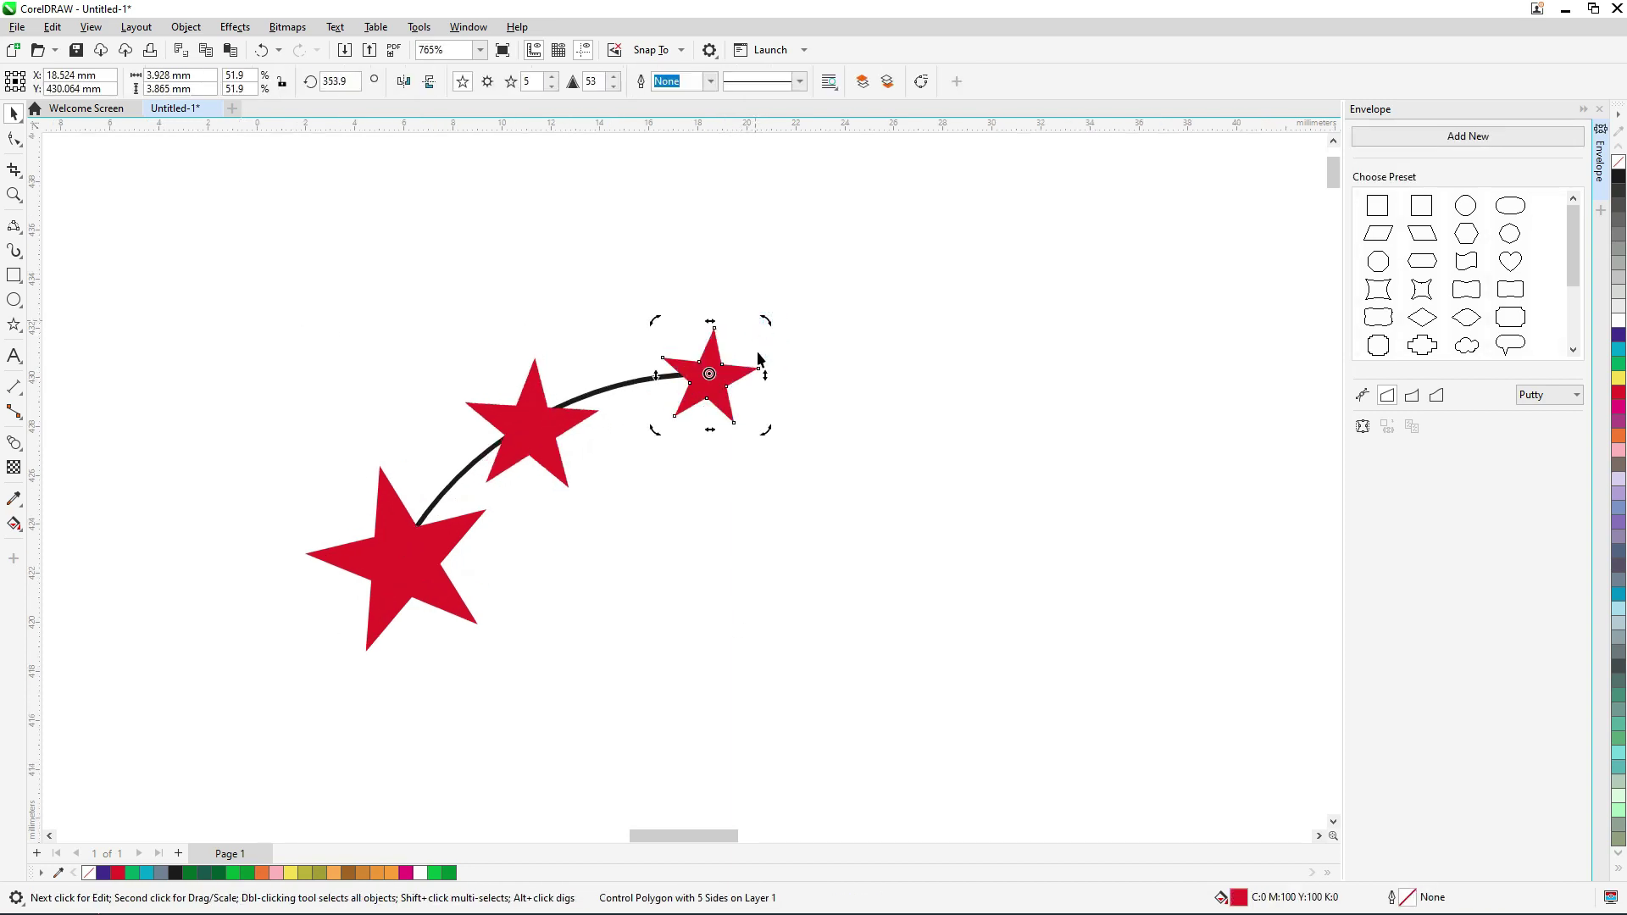
scroll(849, 405, "down", 1)
left_click(818, 476)
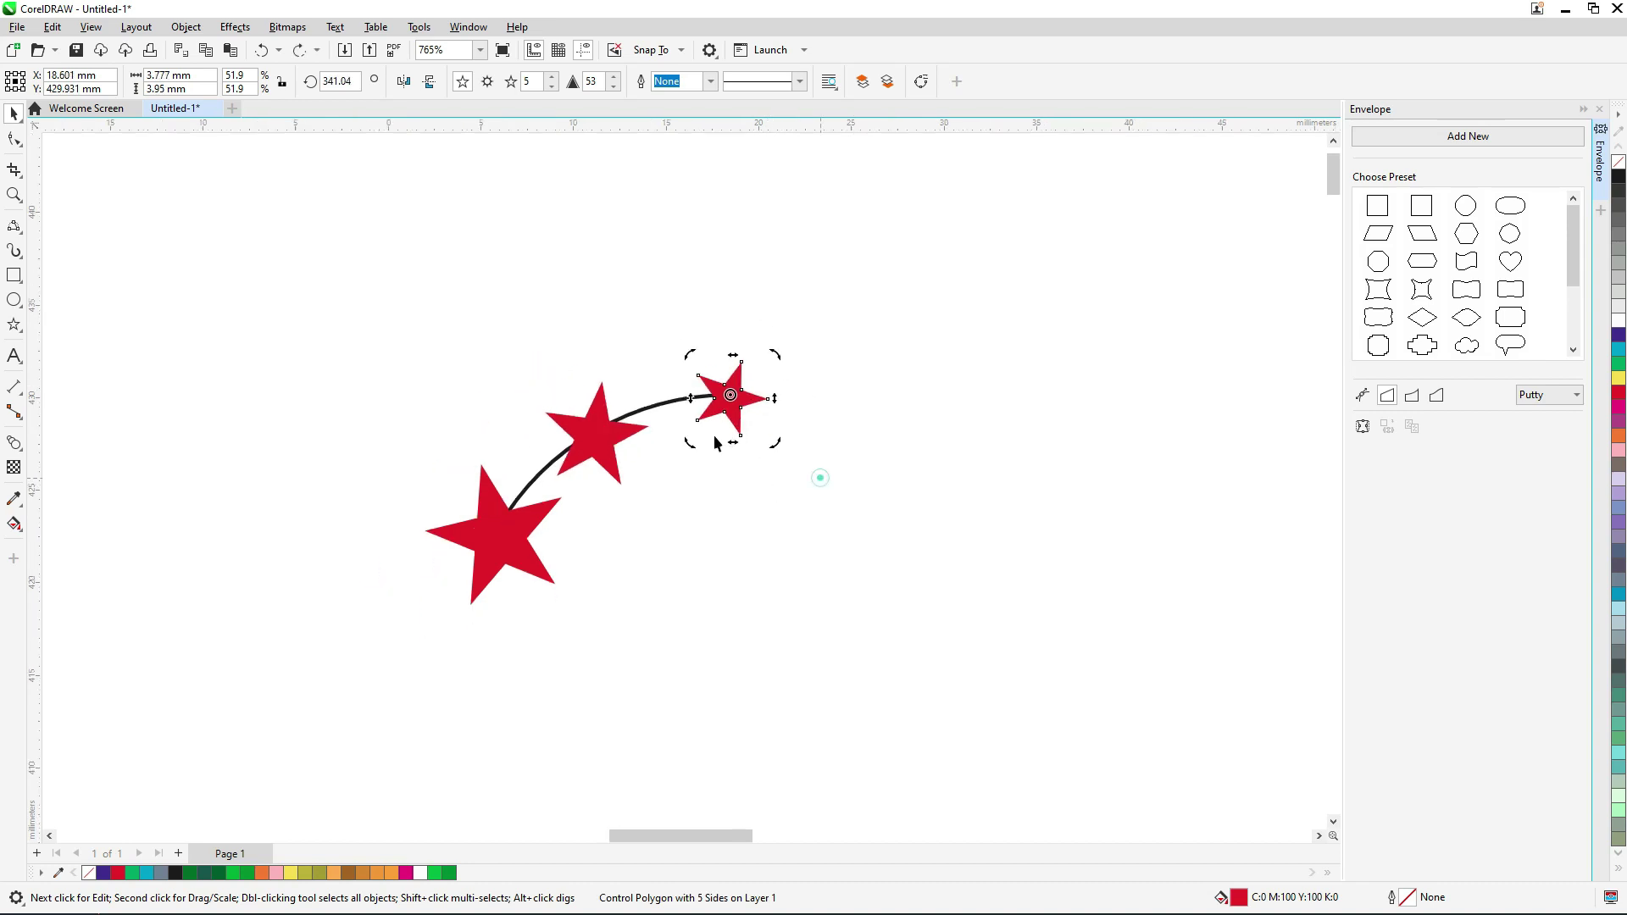
- Remove the outline of the arc beneath the three stars
left_click(659, 409)
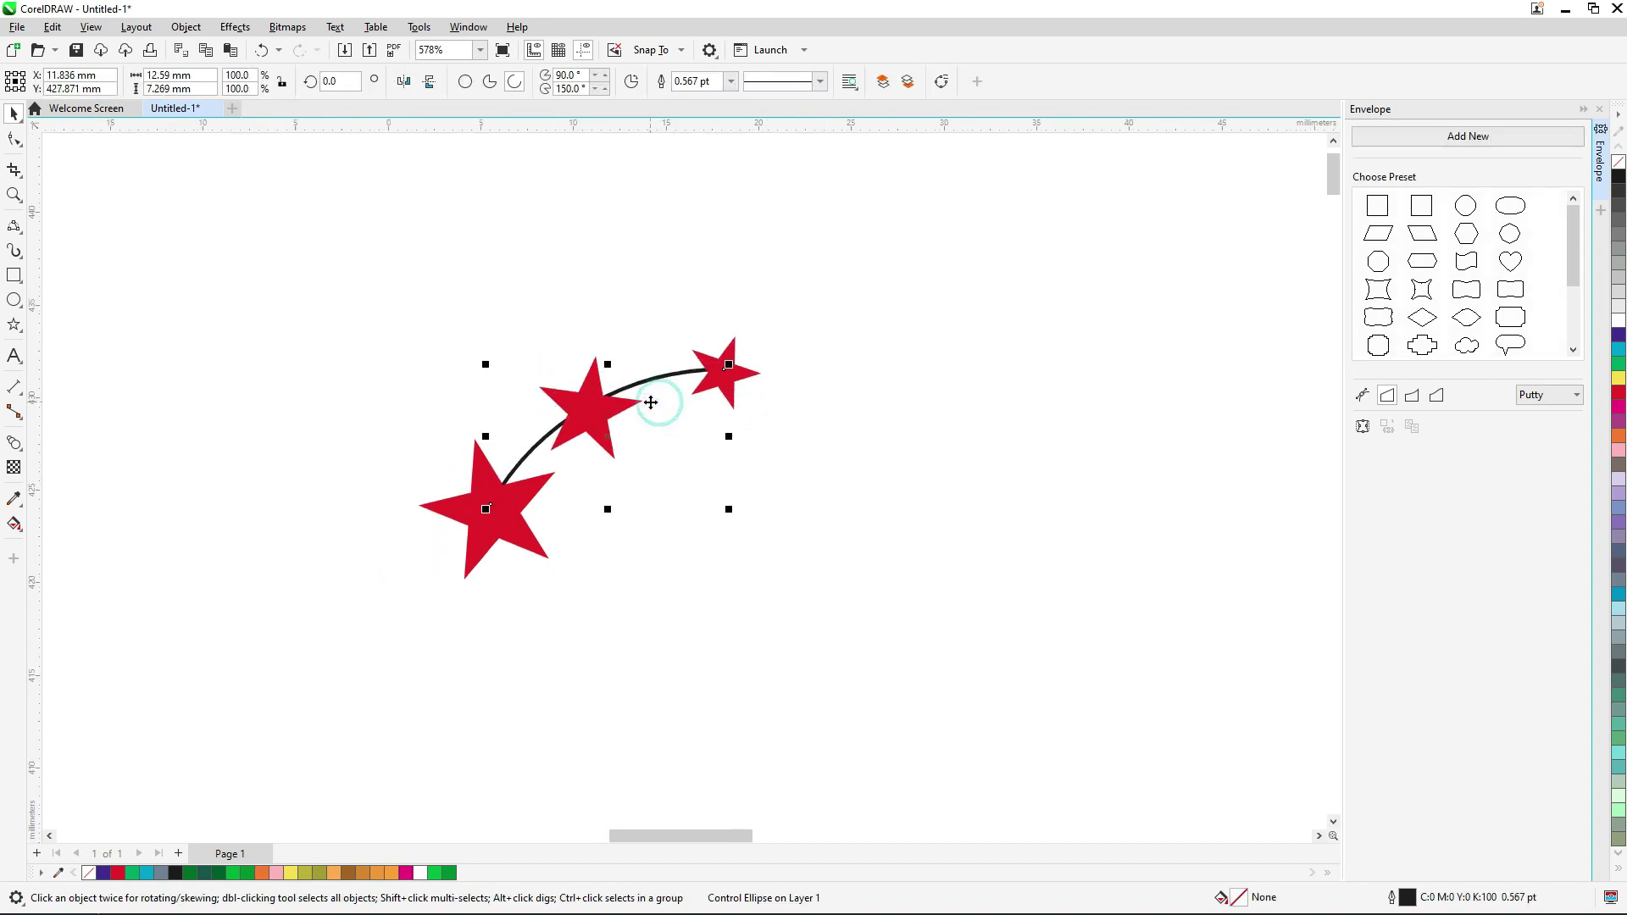
right_click(1620, 170)
scroll(617, 534, "down", 2)
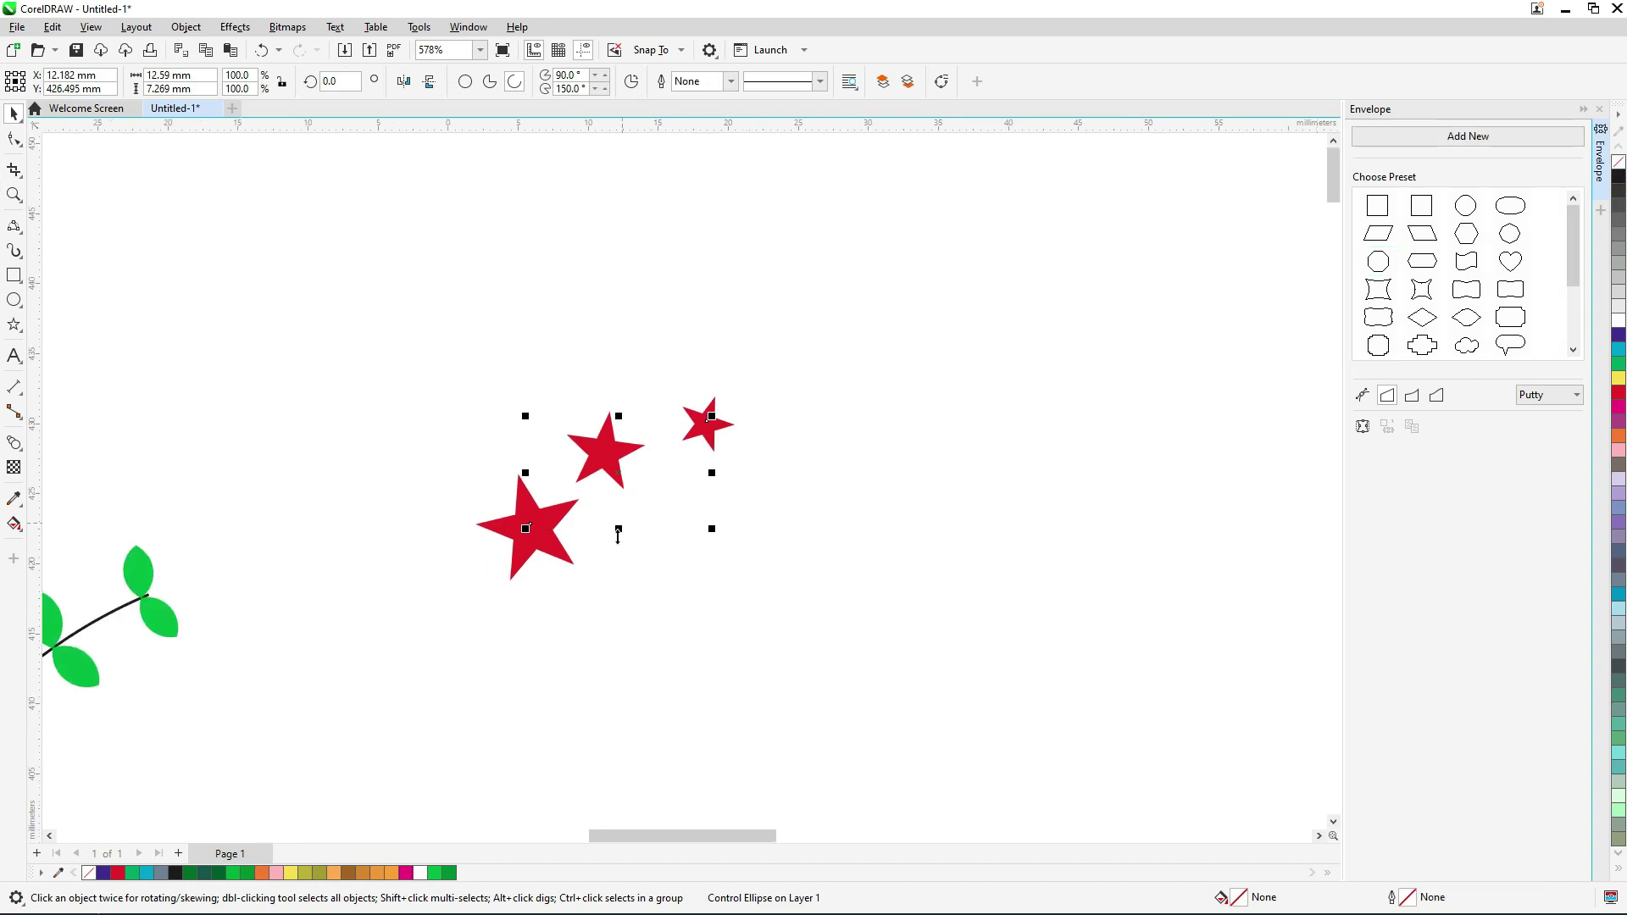
- Move the three-star blend to the laurel branch's upper tip and rotate it clockwise to continue the branch's curve
left_click_drag(609, 489, 370, 520)
scroll(382, 514, "up", 1)
left_click(382, 514)
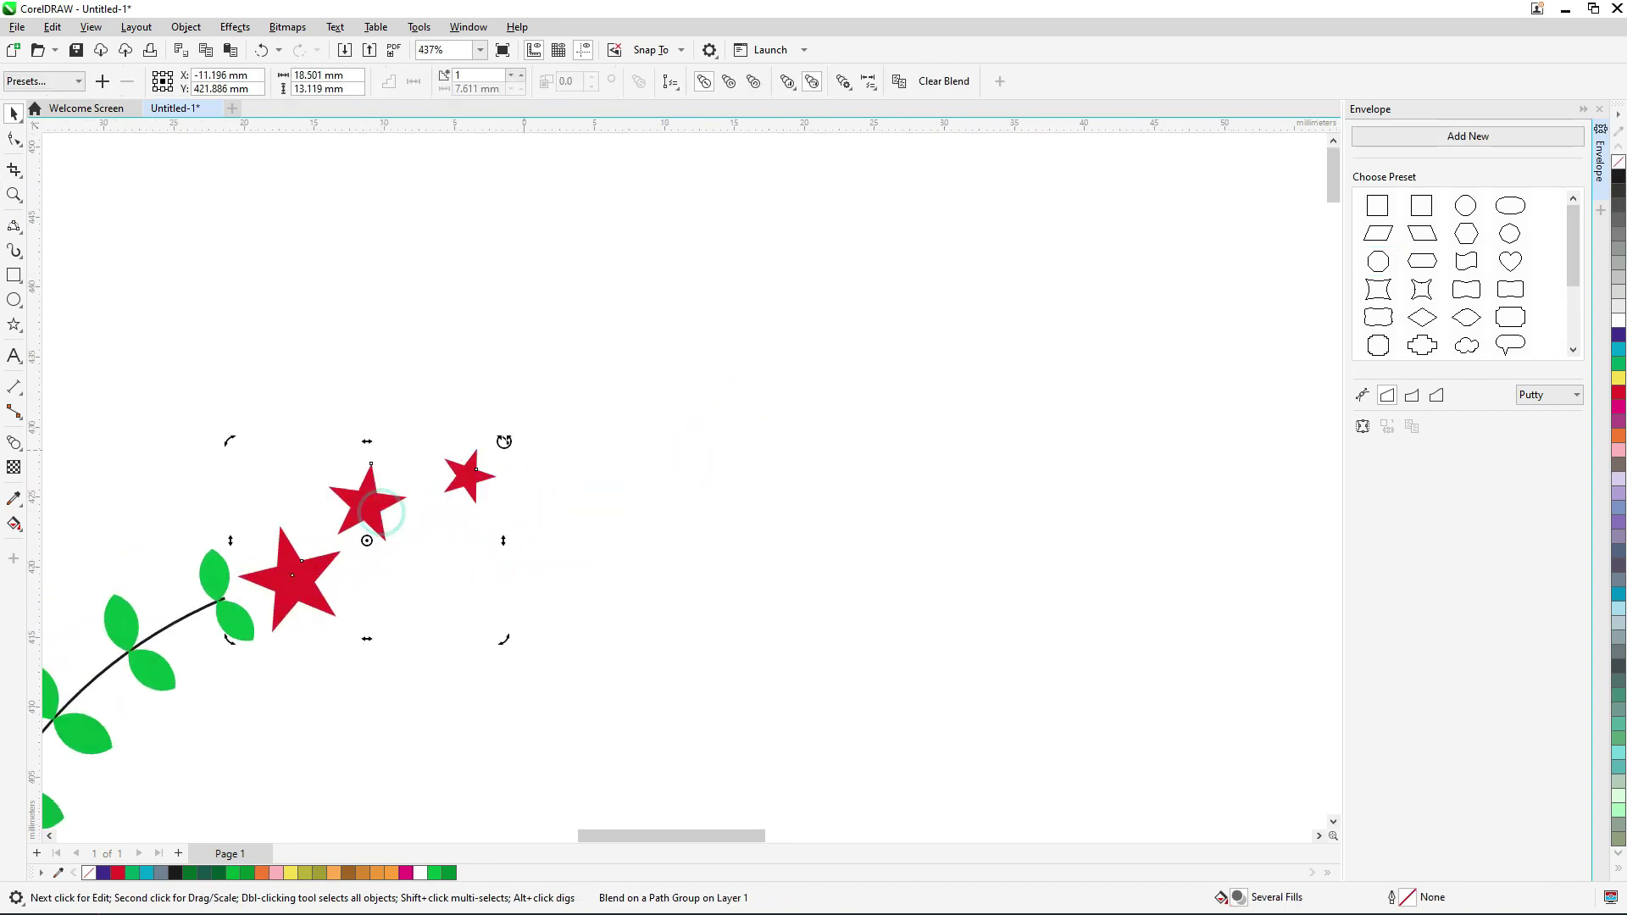
left_click_drag(504, 441, 519, 474)
key("ctrl+r")
key("ctrl+r")
- Fine-tune the rotation and position of the star blend so it sits close to the branch's tip
left_click_drag(368, 540, 389, 561)
left_click_drag(537, 488, 526, 469)
key("ctrl+r")
key("ctrl+z")
left_click(426, 571)
left_click_drag(412, 526, 400, 527)
- Mirror a copy of the branch with its stars horizontally and place it opposite, leaving a small gap between the star rows
scroll(401, 582, "down", 1)
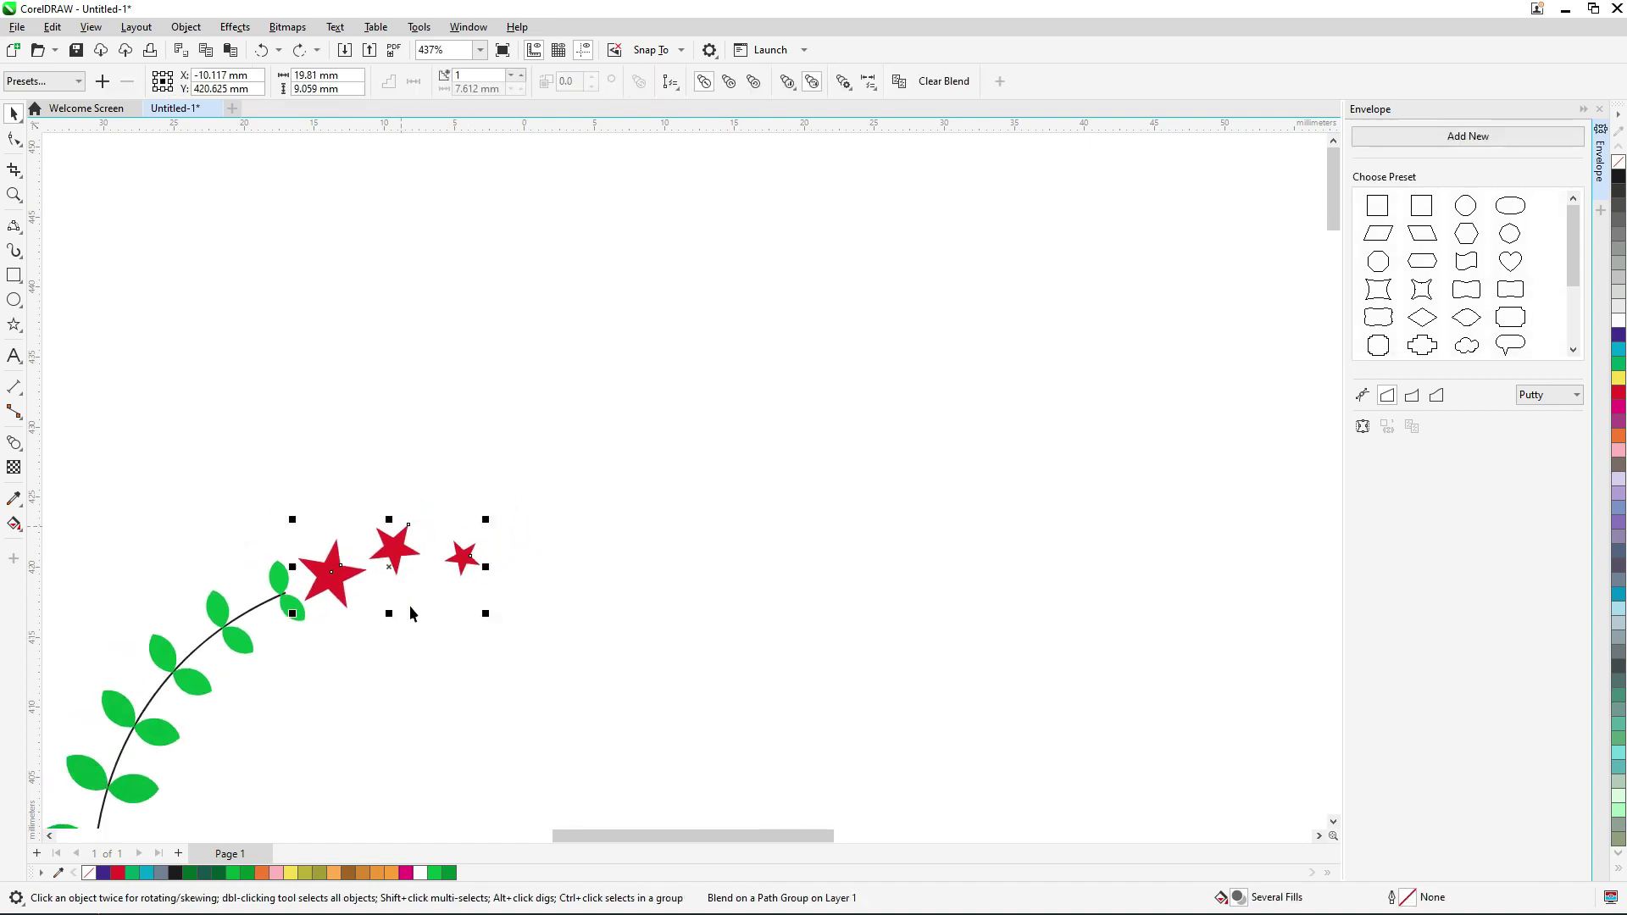
scroll(415, 654, "down", 3)
left_click_drag(451, 645, 443, 444)
scroll(424, 520, "down", 2)
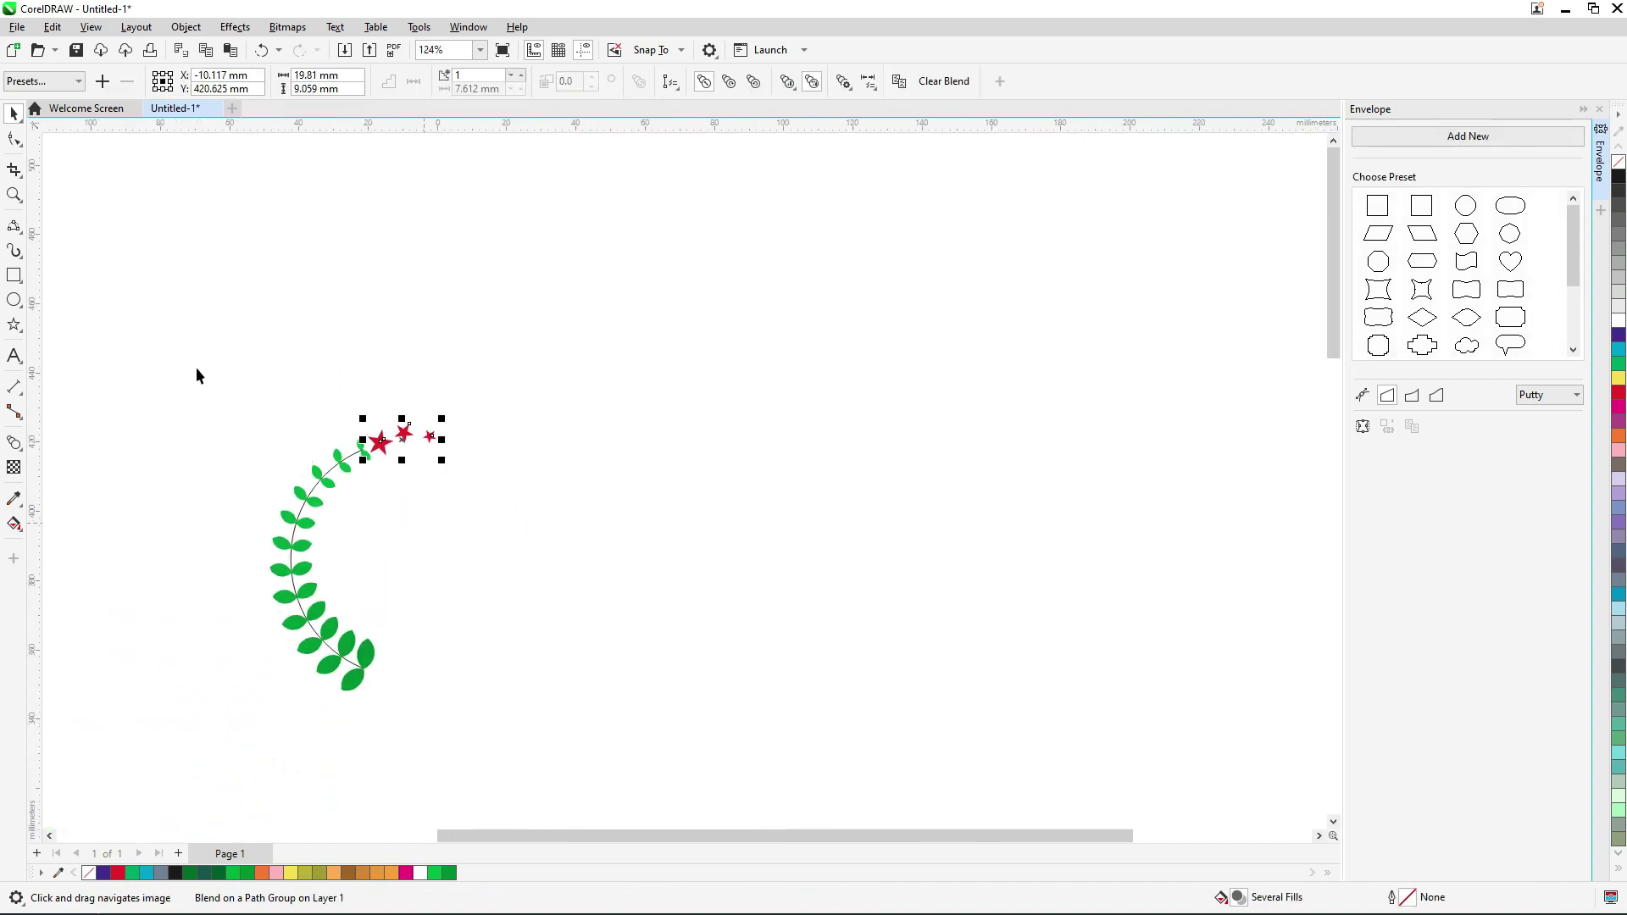
left_click_drag(264, 557, 535, 567)
right_click(493, 582)
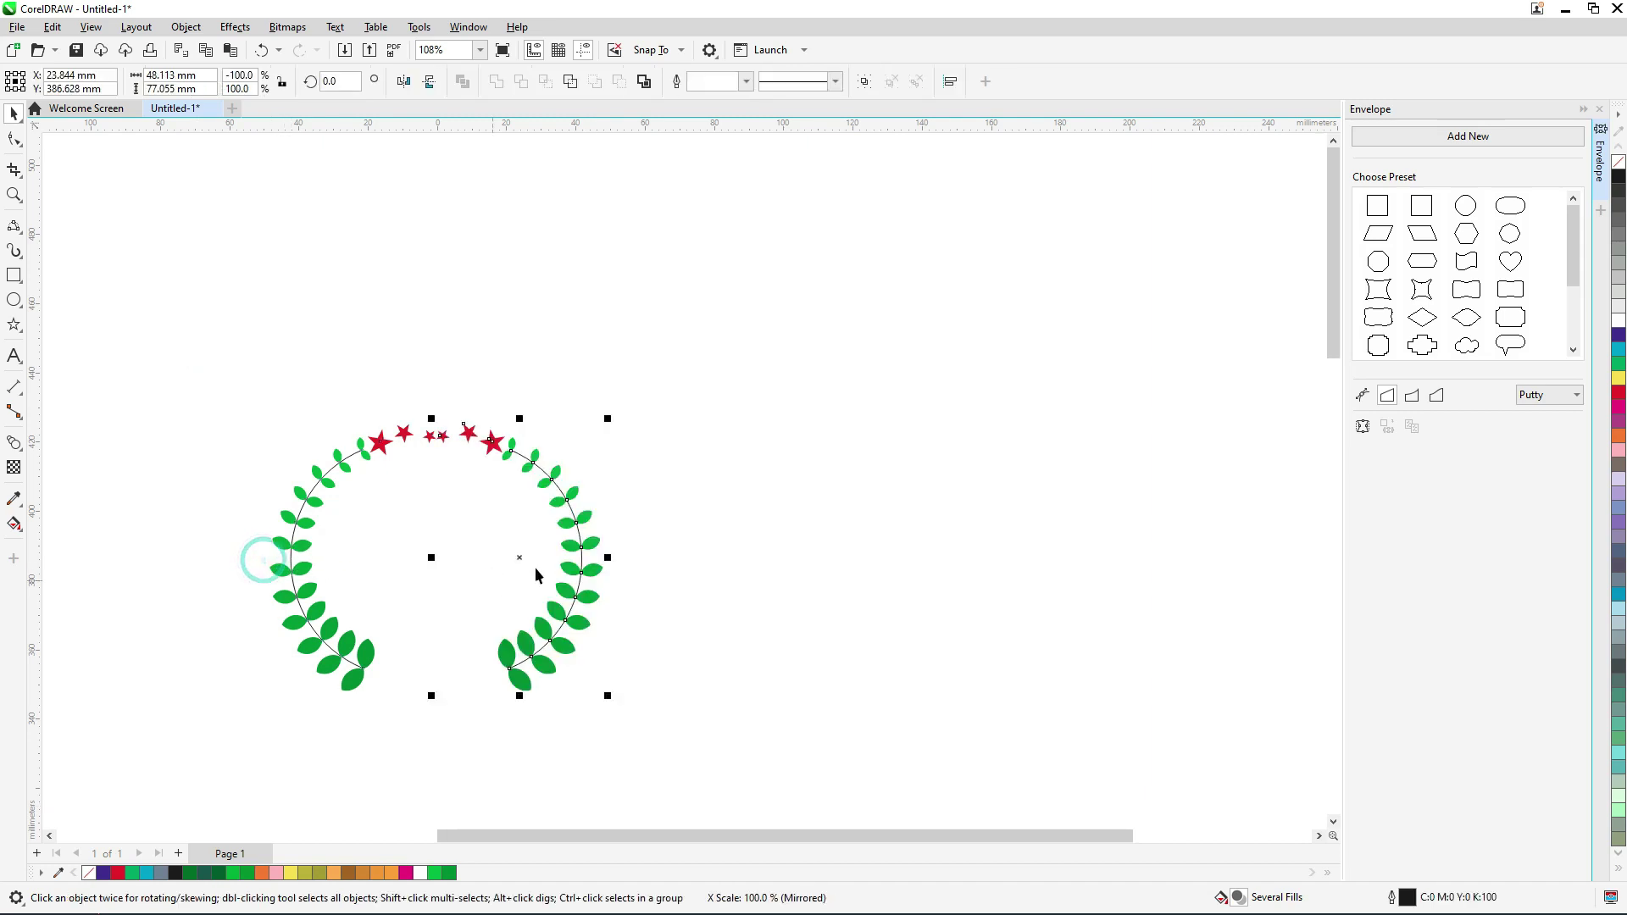
left_click_drag(568, 502, 584, 501)
scroll(603, 547, "down", 1)
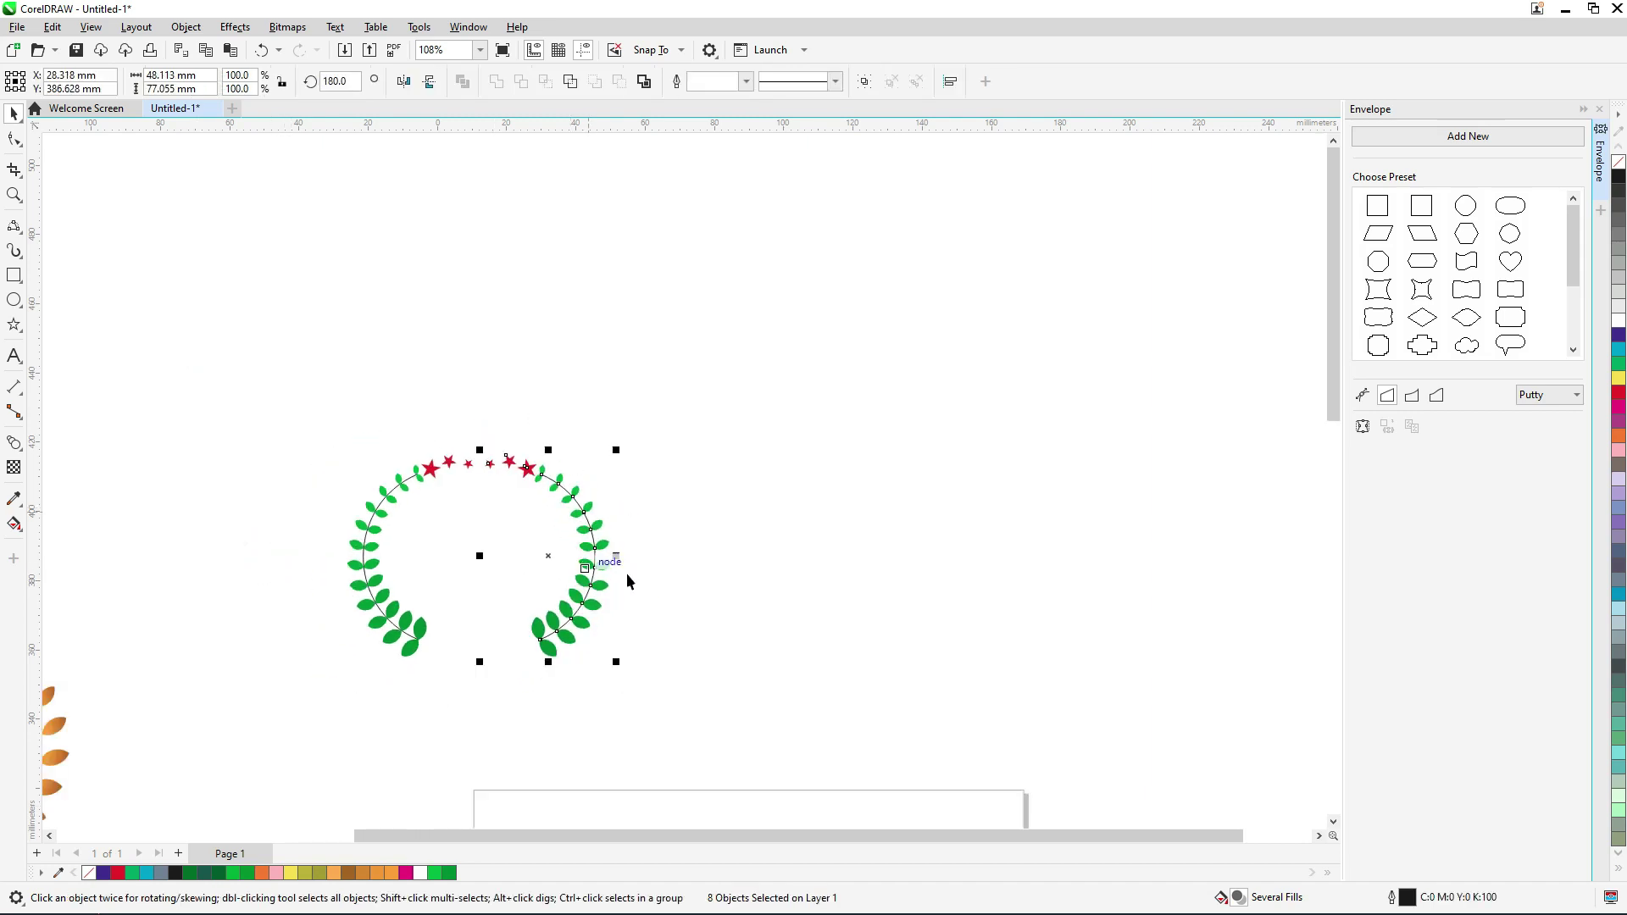
left_click(725, 530)
scroll(414, 625, "up", 2)
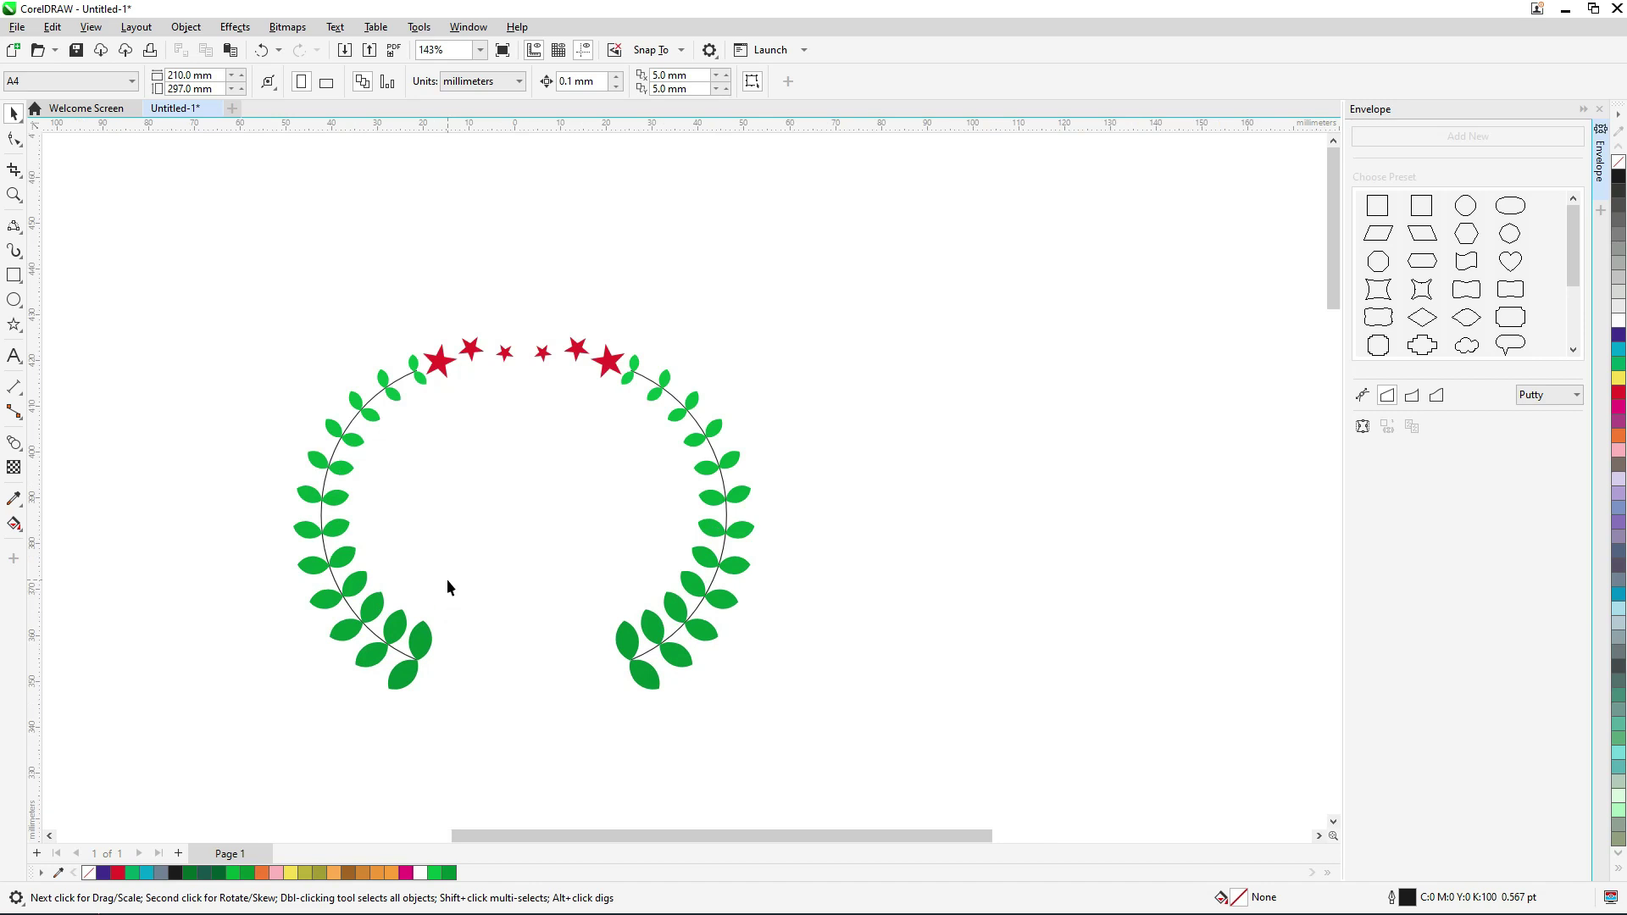
- Draw a circle inside the wreath, enlarge it to about 59.9 mm in diameter and centre it between the branches
left_click(14, 300)
left_click_drag(434, 415, 668, 648)
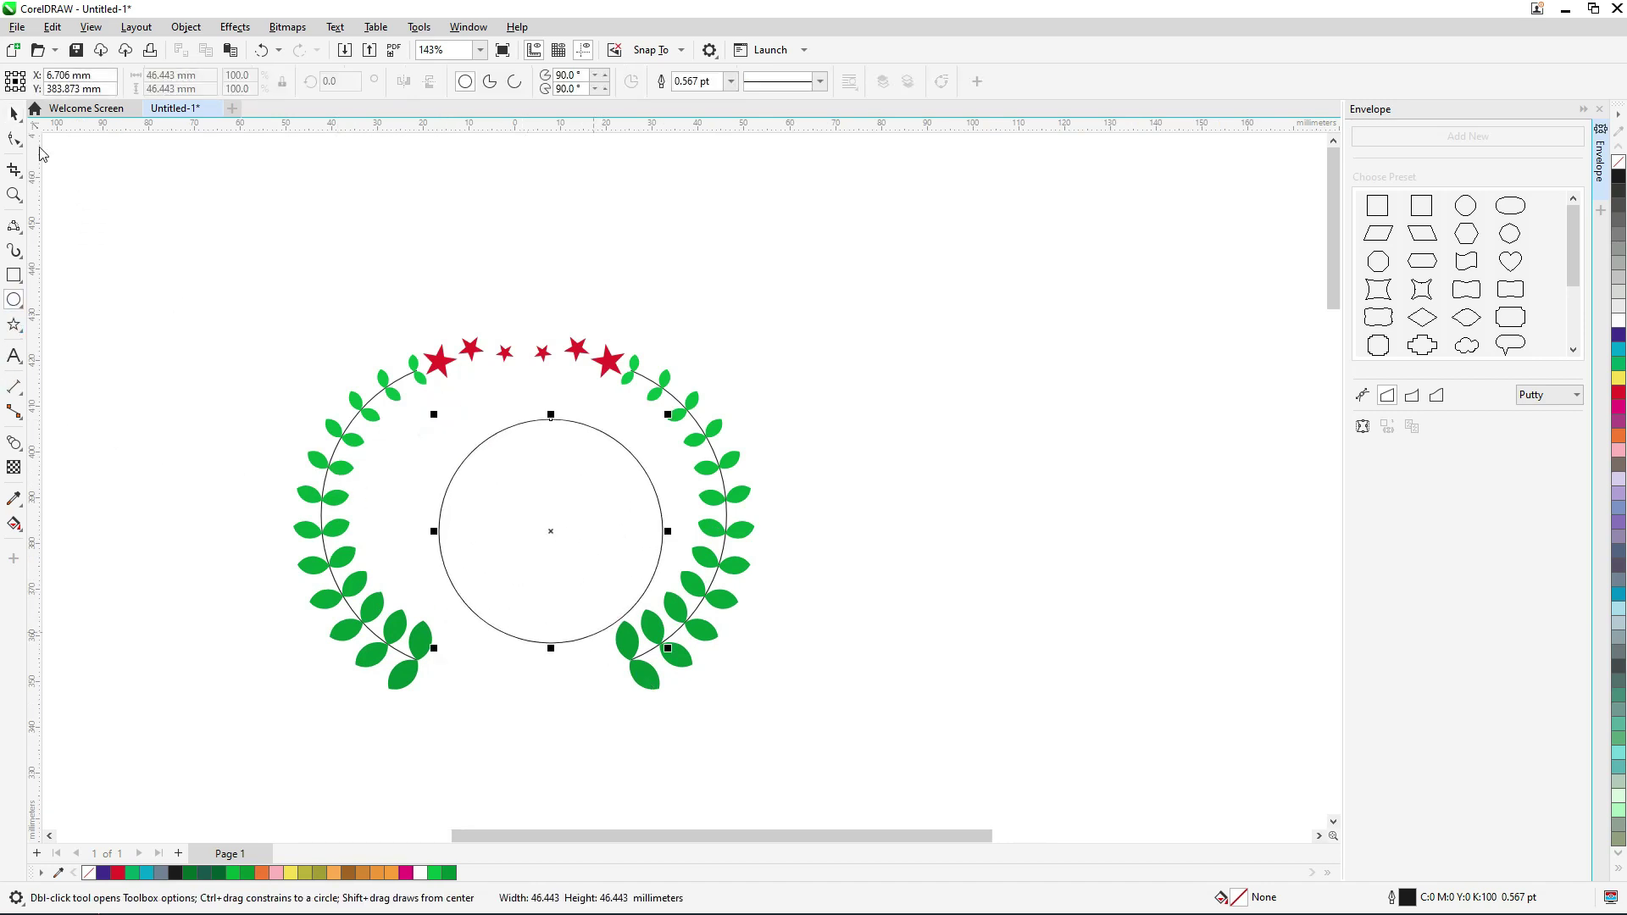
left_click(14, 114)
left_click_drag(576, 505, 552, 479)
left_click_drag(643, 621, 669, 647)
left_click_drag(578, 534, 573, 544)
left_click(574, 545)
- Place a copy of the orange logo's open book below the wreath and align it horizontally with the circle's centre
scroll(577, 538, "down", 3)
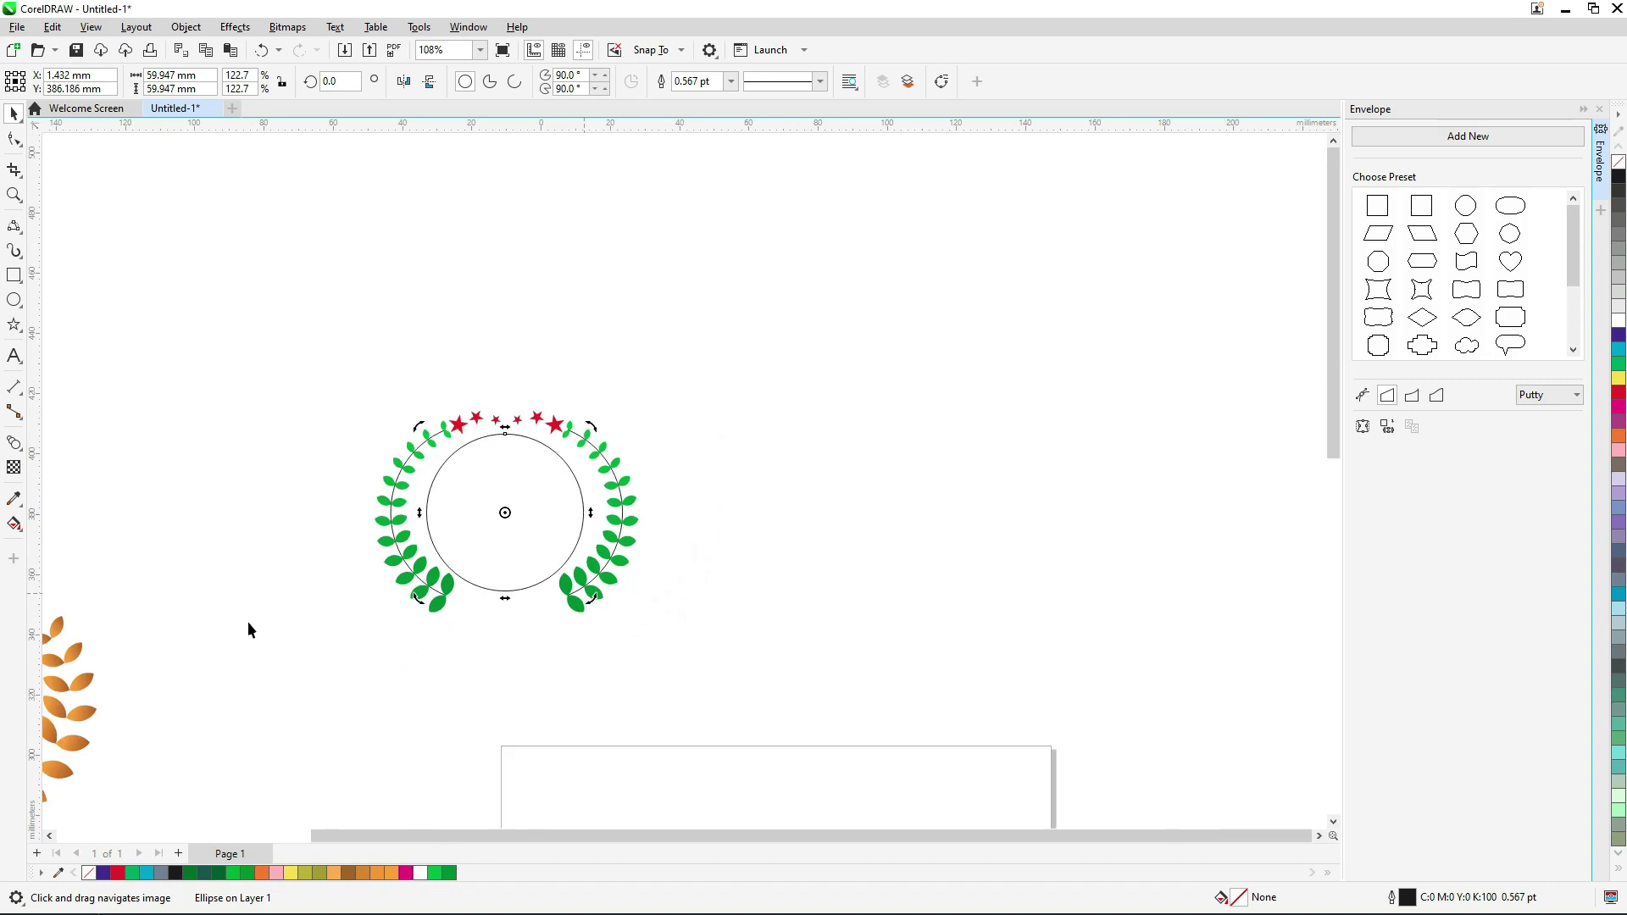
scroll(249, 628, "down", 4)
left_click(197, 682)
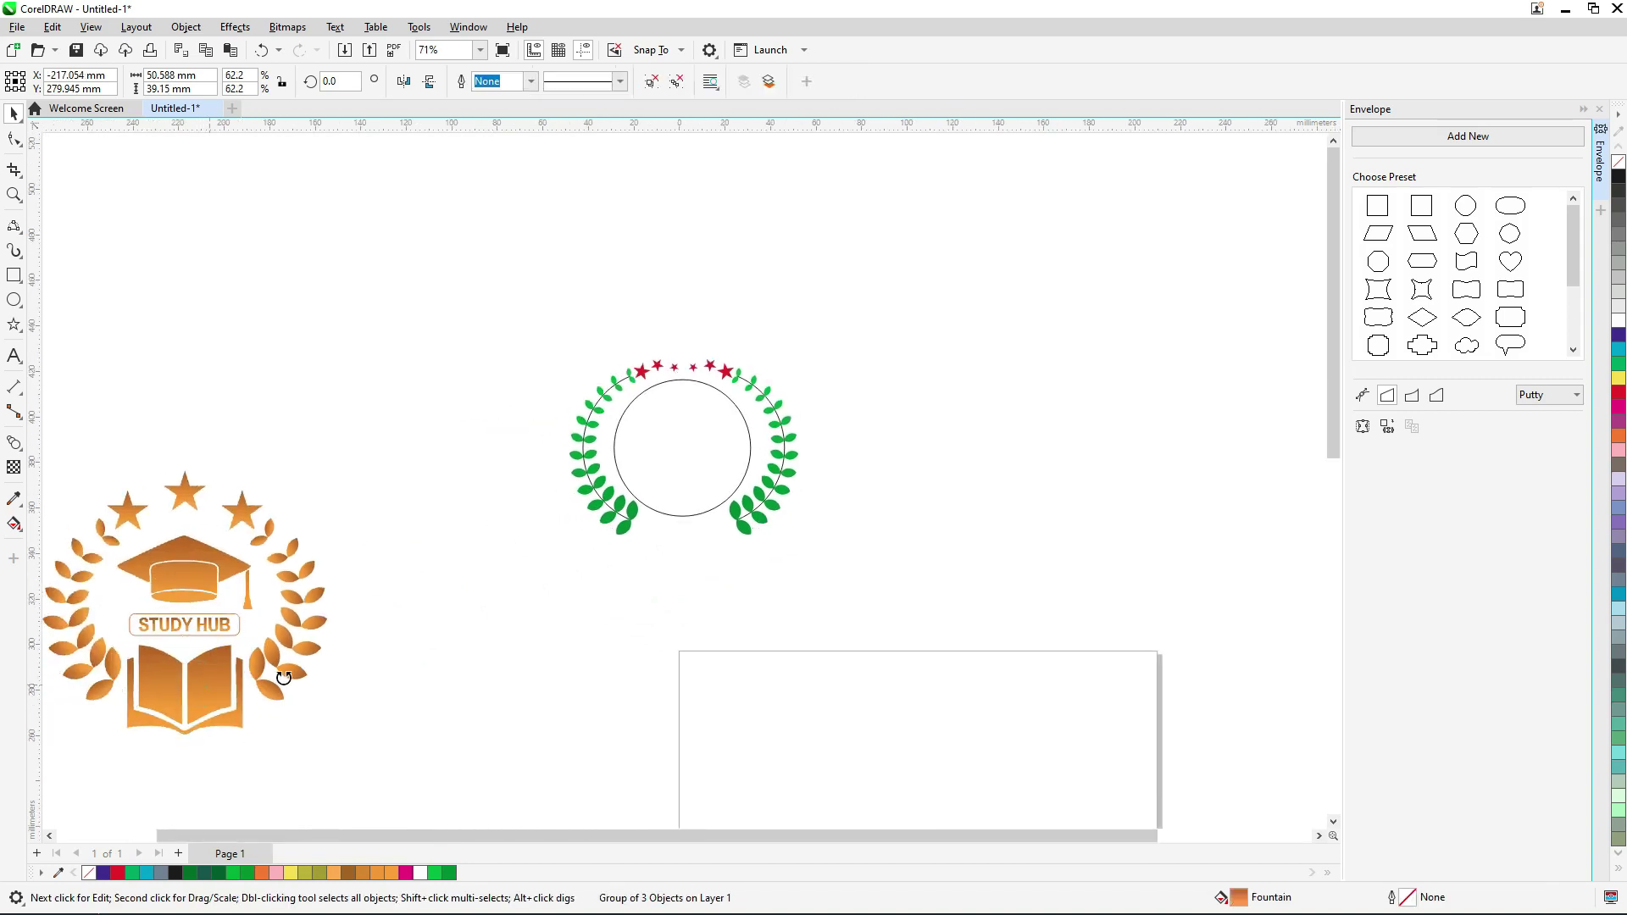
left_click_drag(201, 686, 770, 586)
scroll(693, 569, "up", 2)
left_click(690, 449, "shift")
key("c")
left_click(912, 478)
scroll(739, 562, "up", 2)
scroll(528, 449, "down", 1)
- Fill the circle inside the wreath with white
left_click(619, 422)
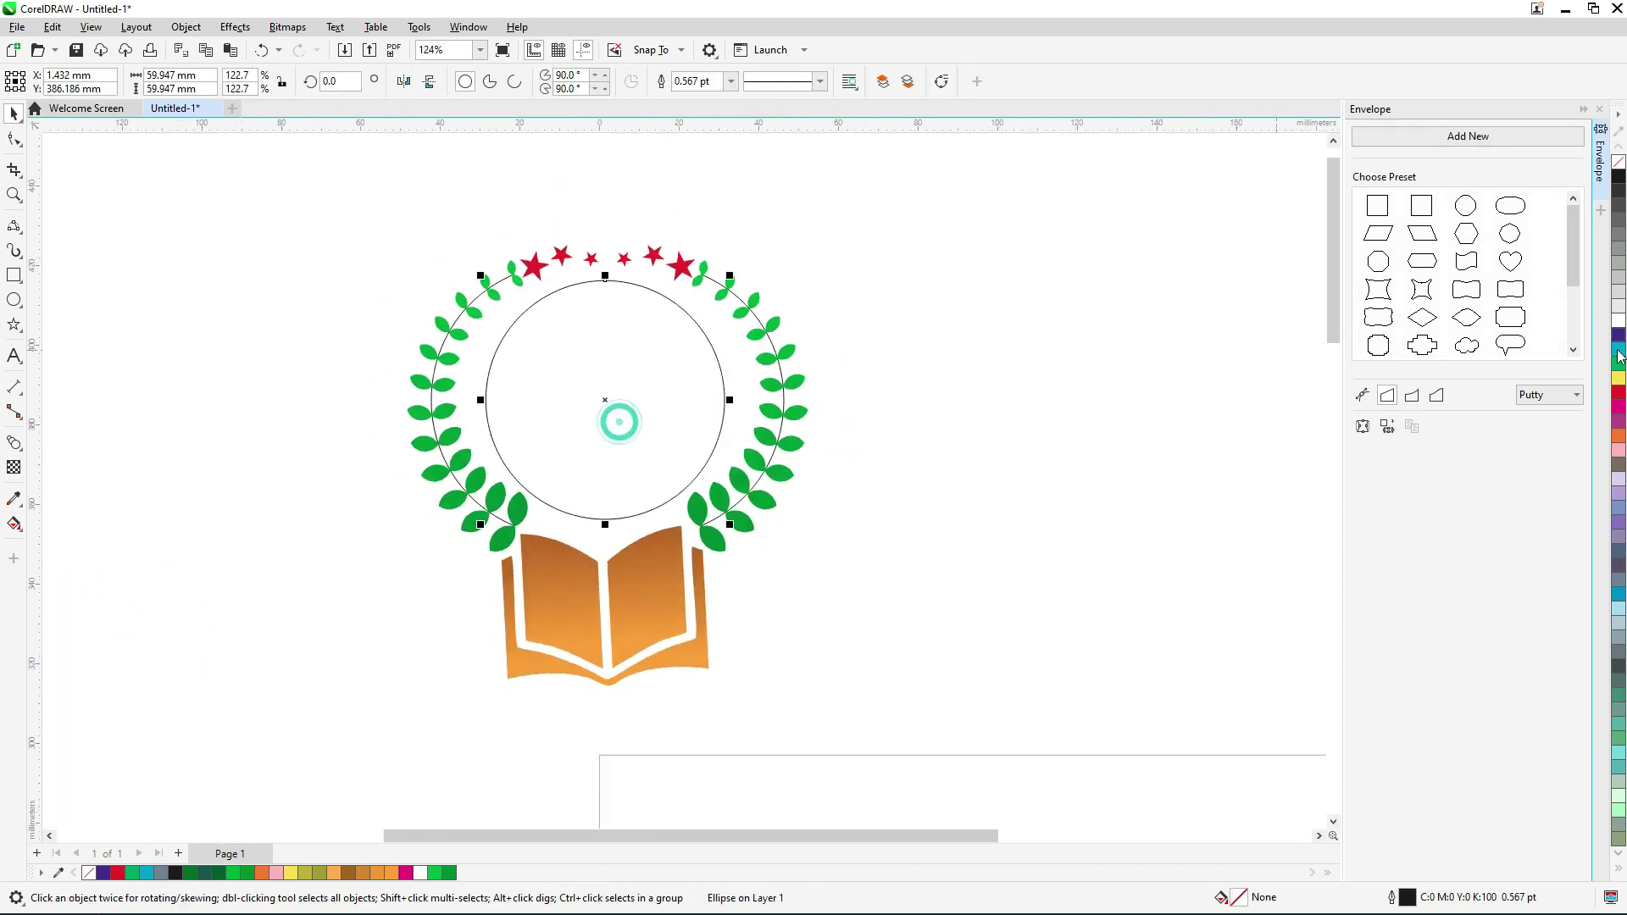
left_click(1620, 394)
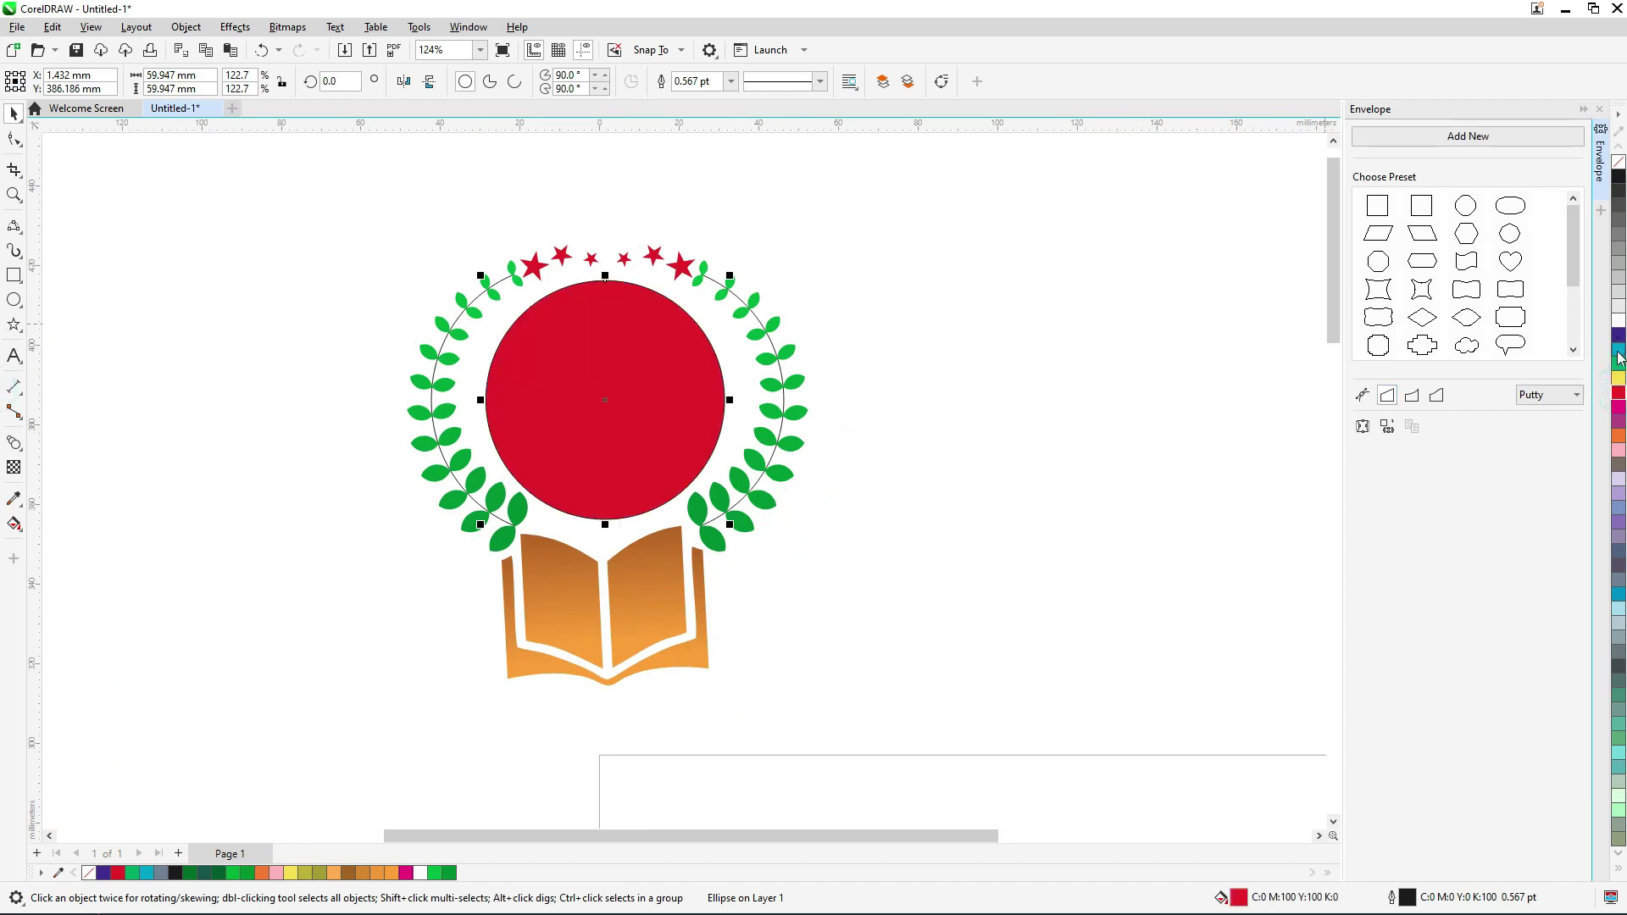
left_click(1618, 320)
left_click_drag(923, 197, 341, 555)
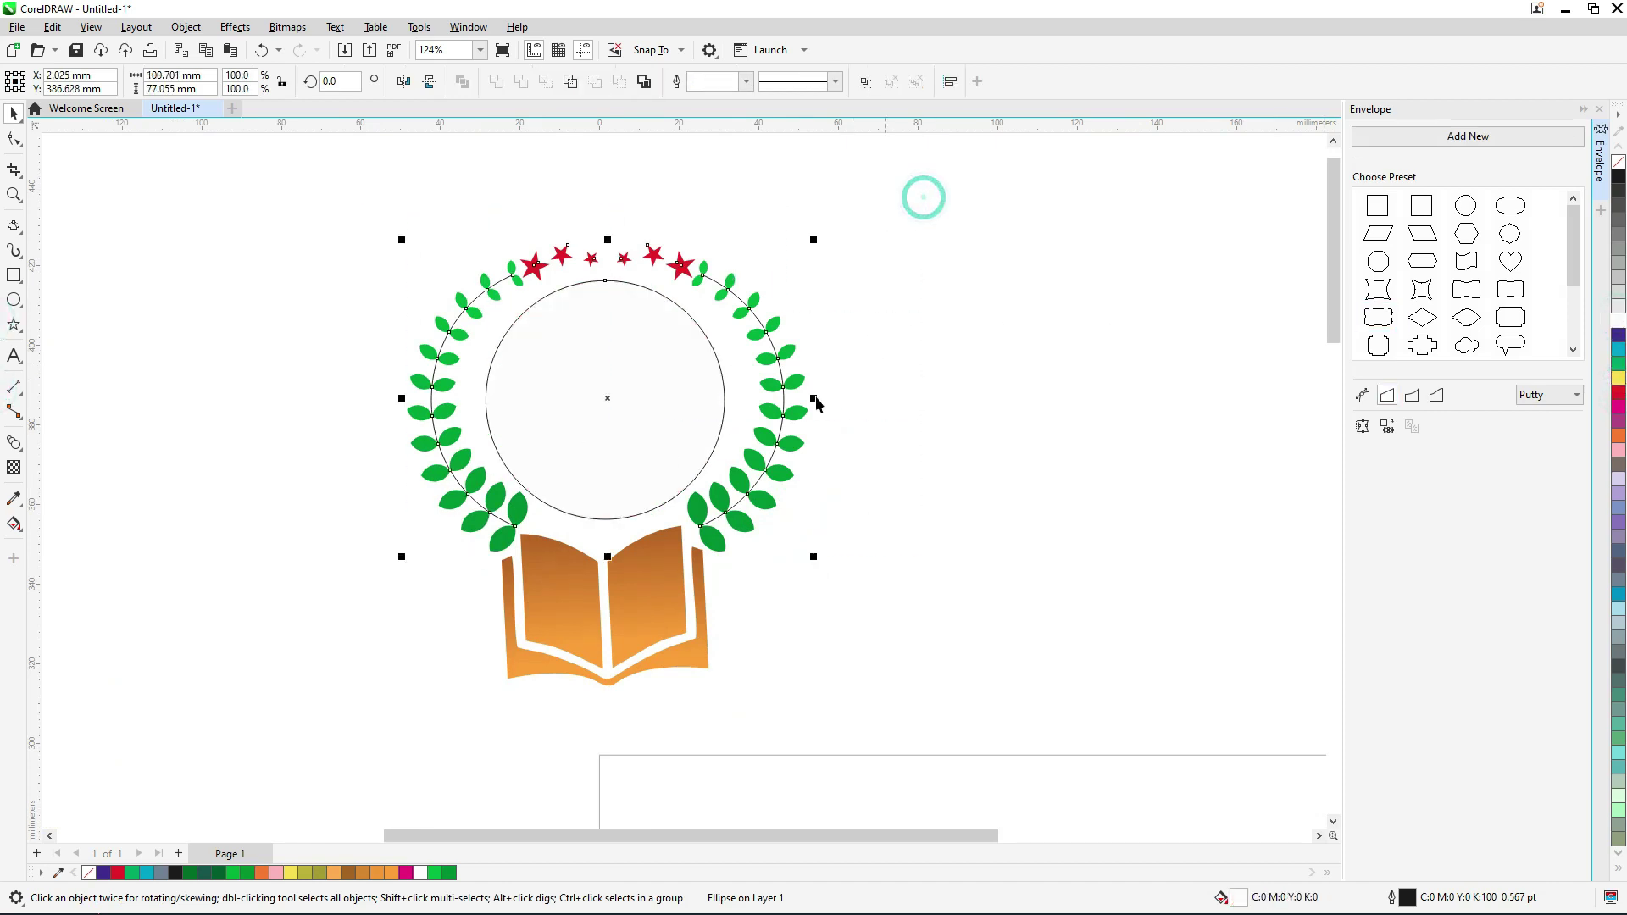
- Draw a circle about 126.3 mm in diameter around the wreath and the book
scroll(725, 458, "down", 1)
mouse_move(386, 241)
left_mouse_down()
mouse_move(763, 661)
mouse_move(814, 697)
mouse_move(831, 688)
left_mouse_up()
left_click(14, 113)
left_click(1010, 298)
left_click(824, 498)
left_click(902, 535)
left_click(760, 584)
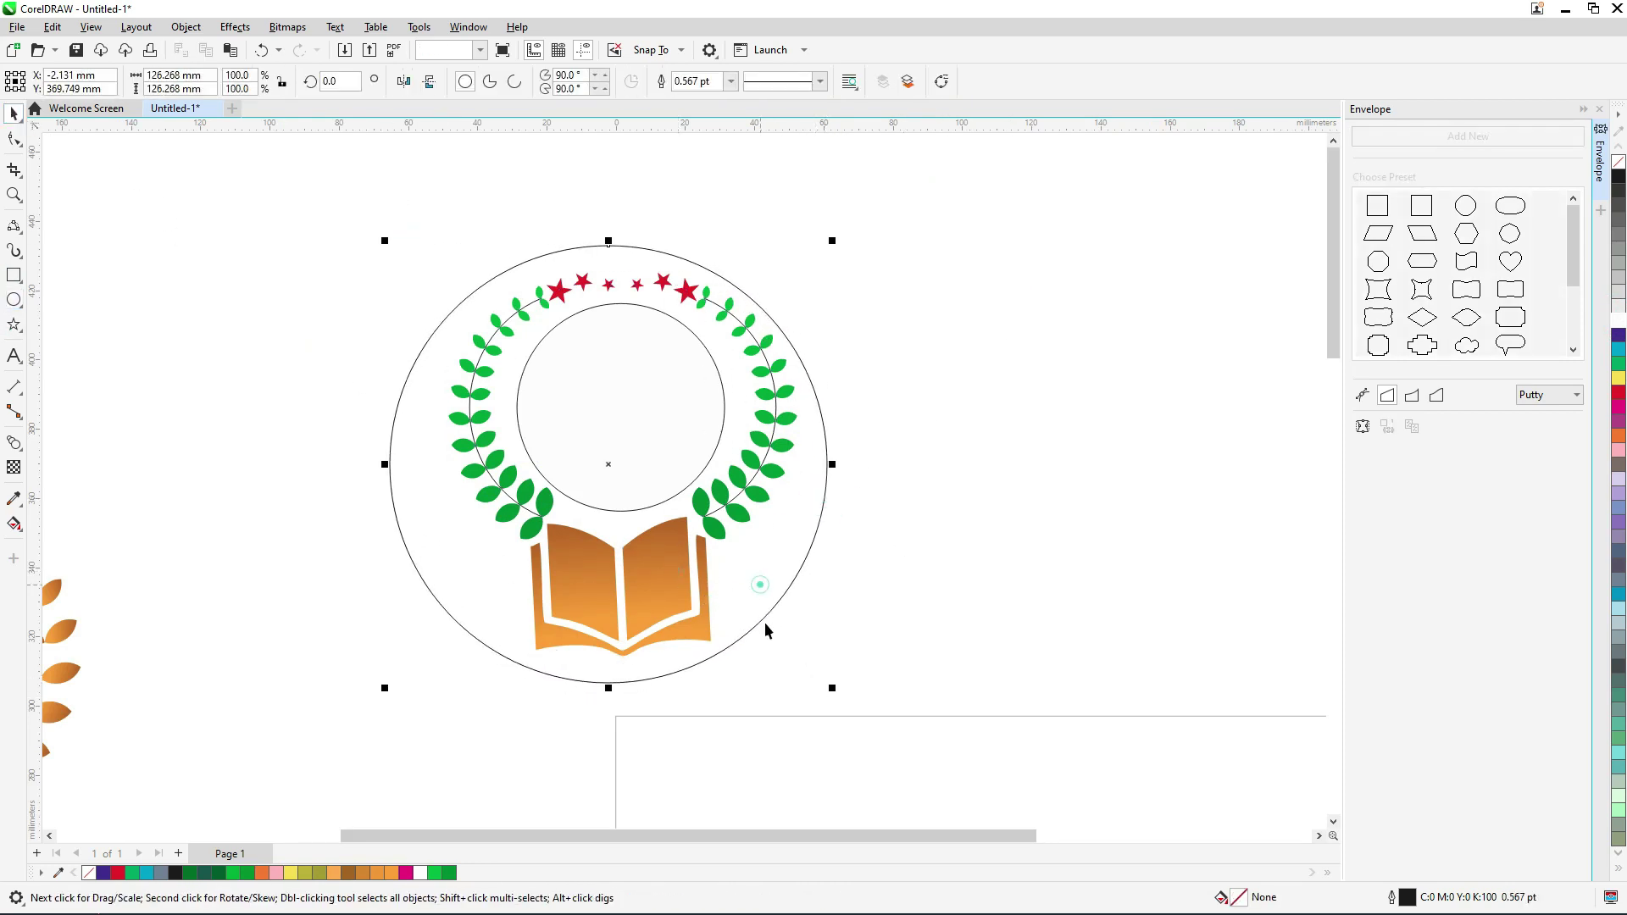
- Centre the large outer circle horizontally on the book and the inner circle
left_click(922, 573)
left_click(726, 648)
left_click(665, 613)
left_click(693, 624)
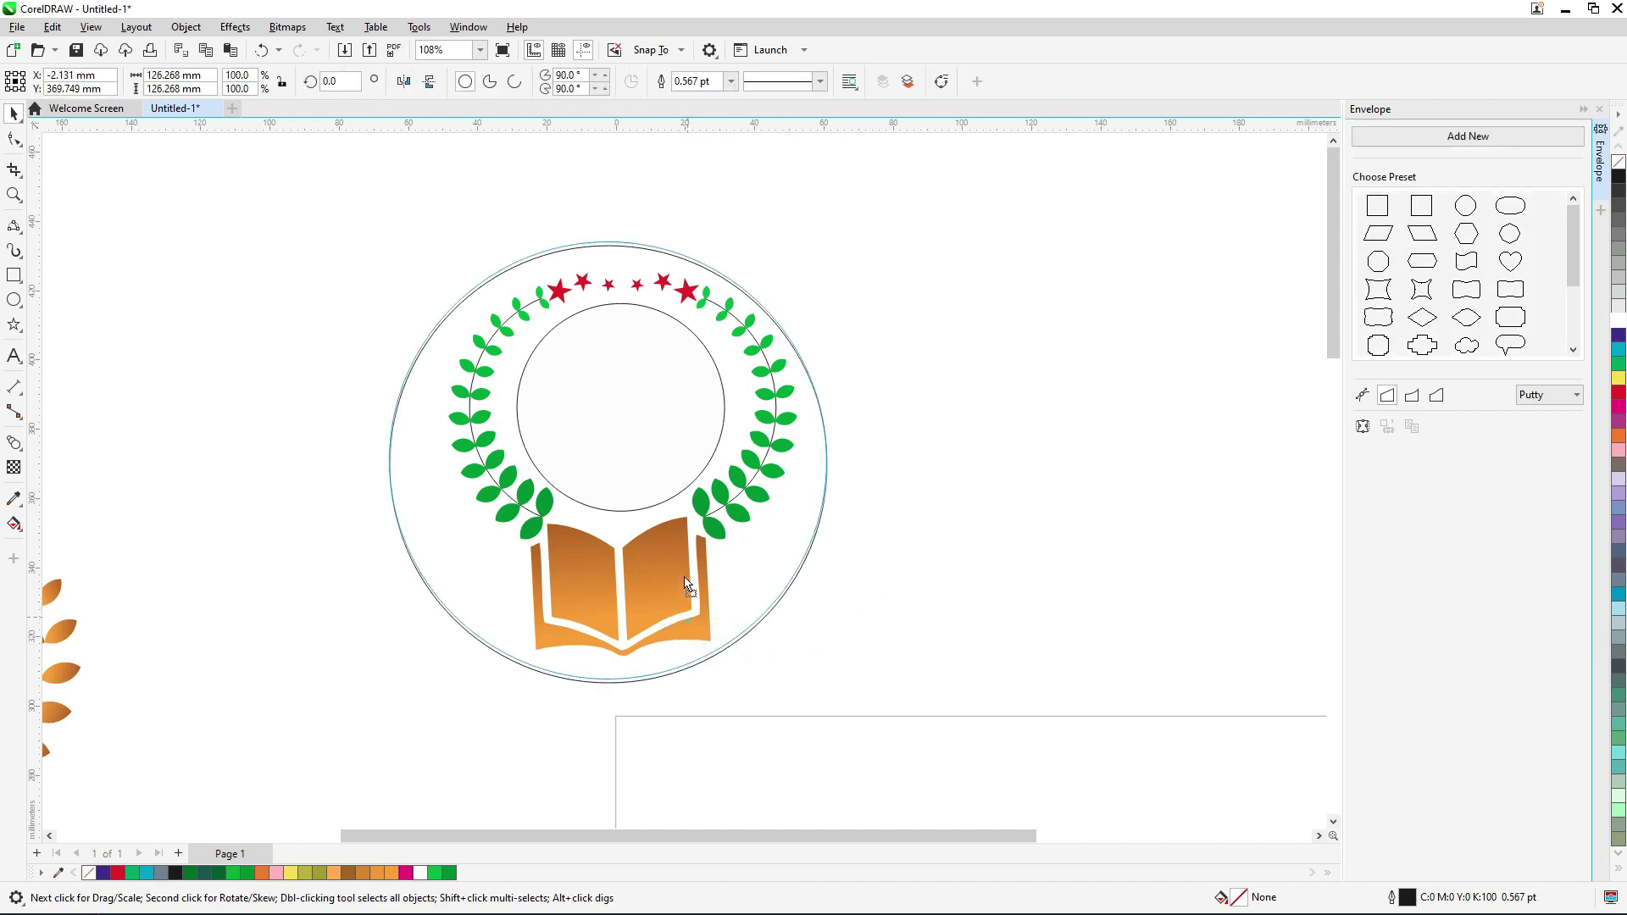
left_click_drag(710, 521, 759, 500)
key("c")
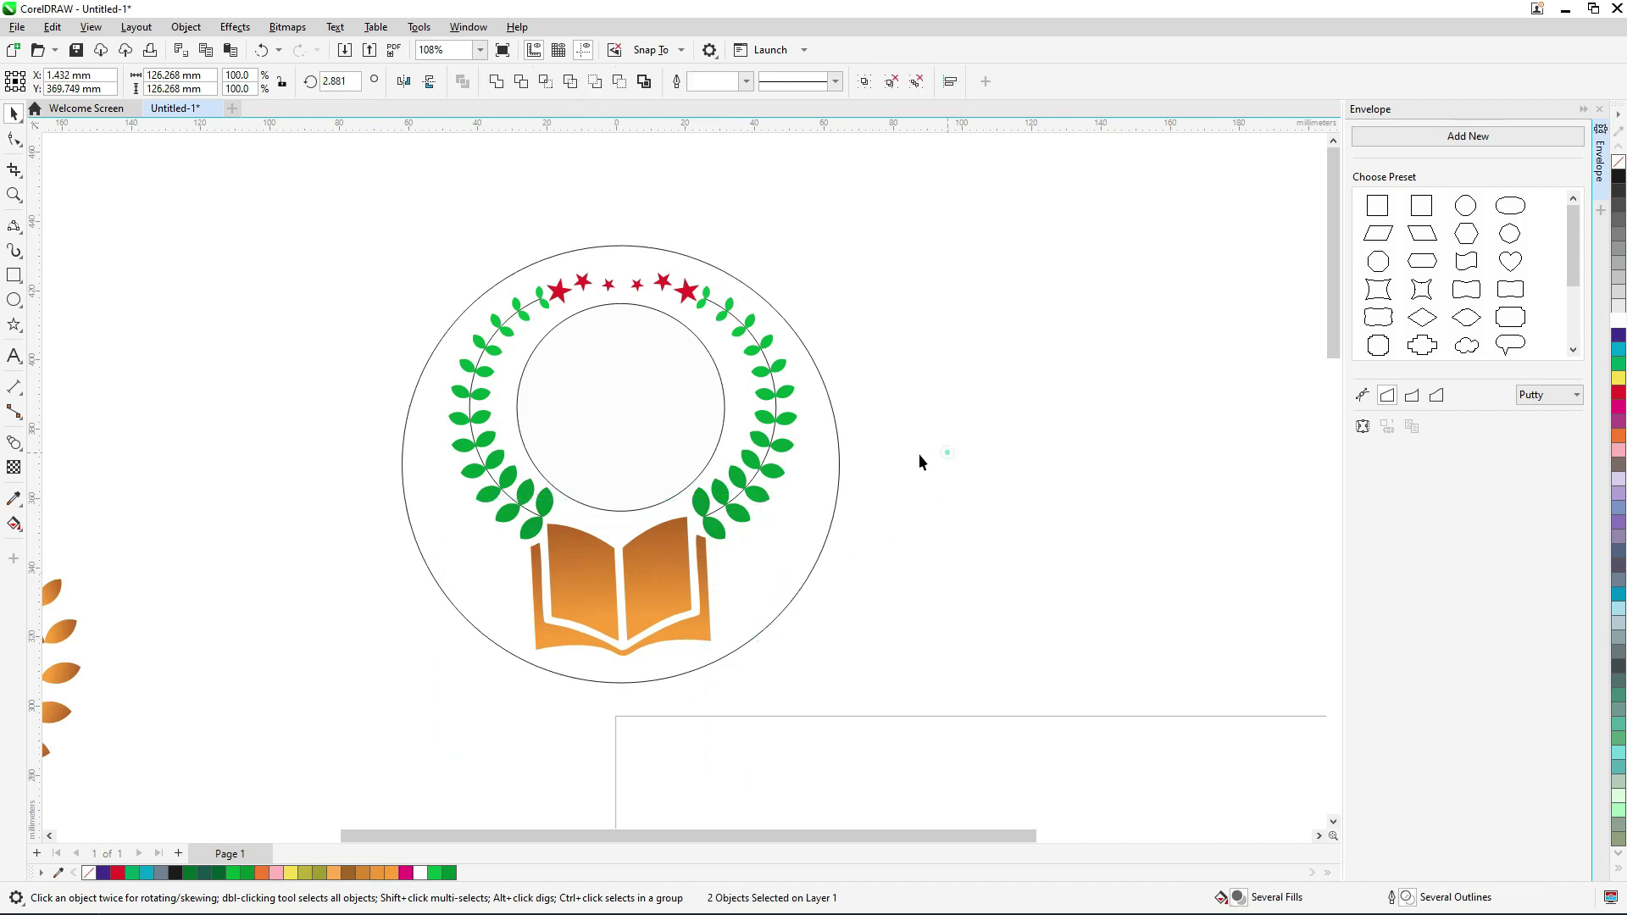
- Fill the large outer circle with cyan and send it behind all the other artwork
left_click(815, 469)
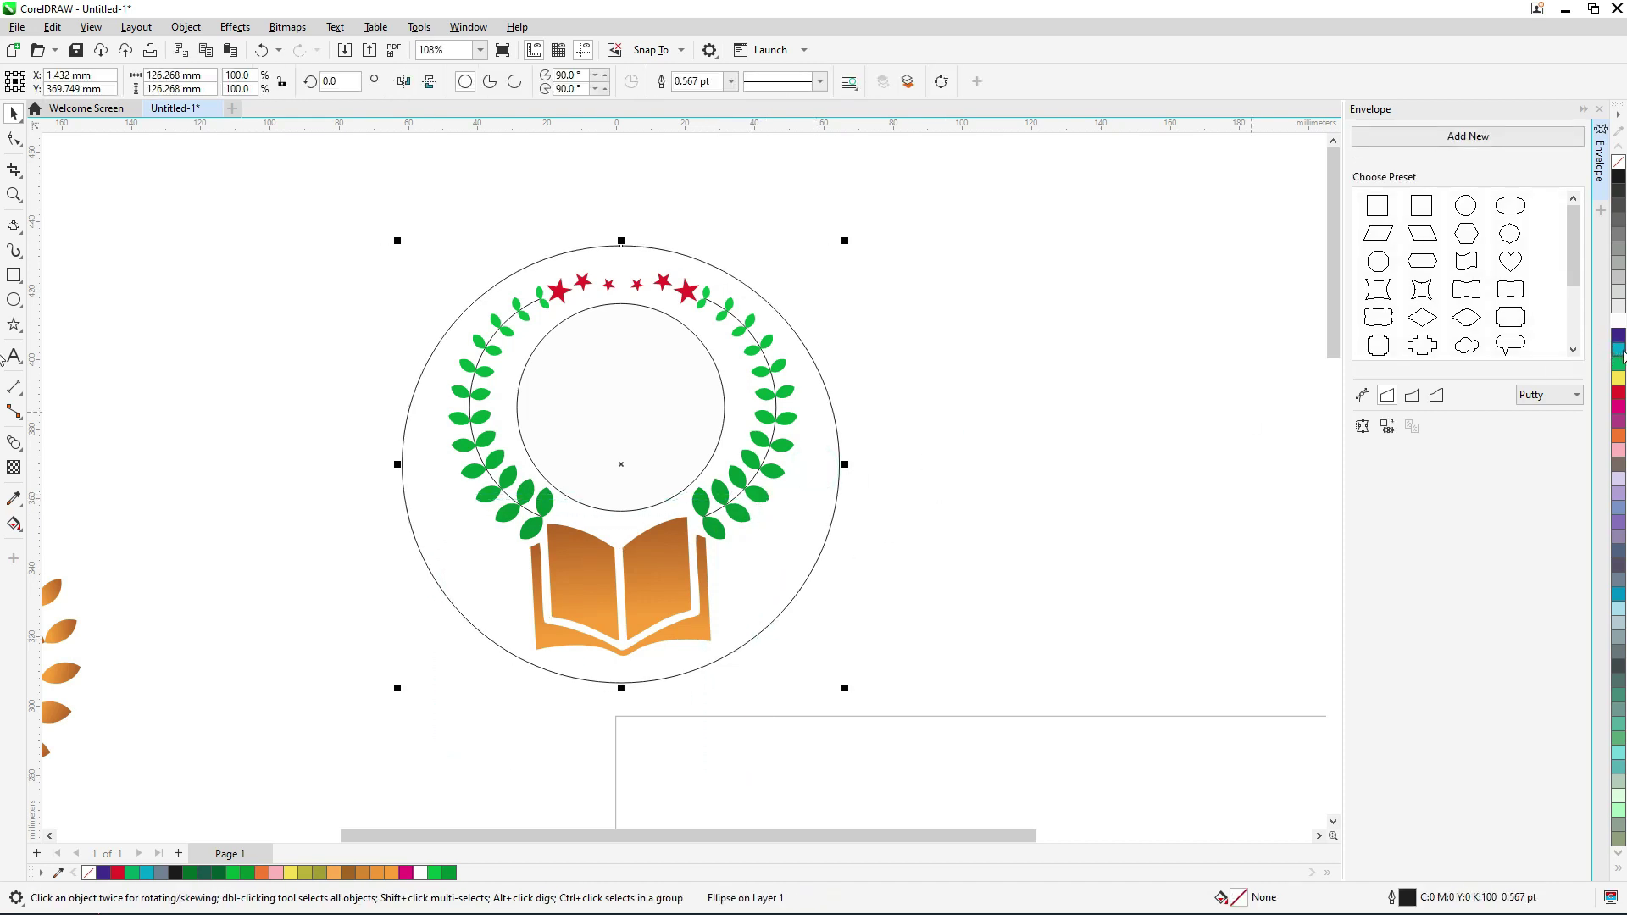
left_click(1618, 350)
key("shift+Page_Down")
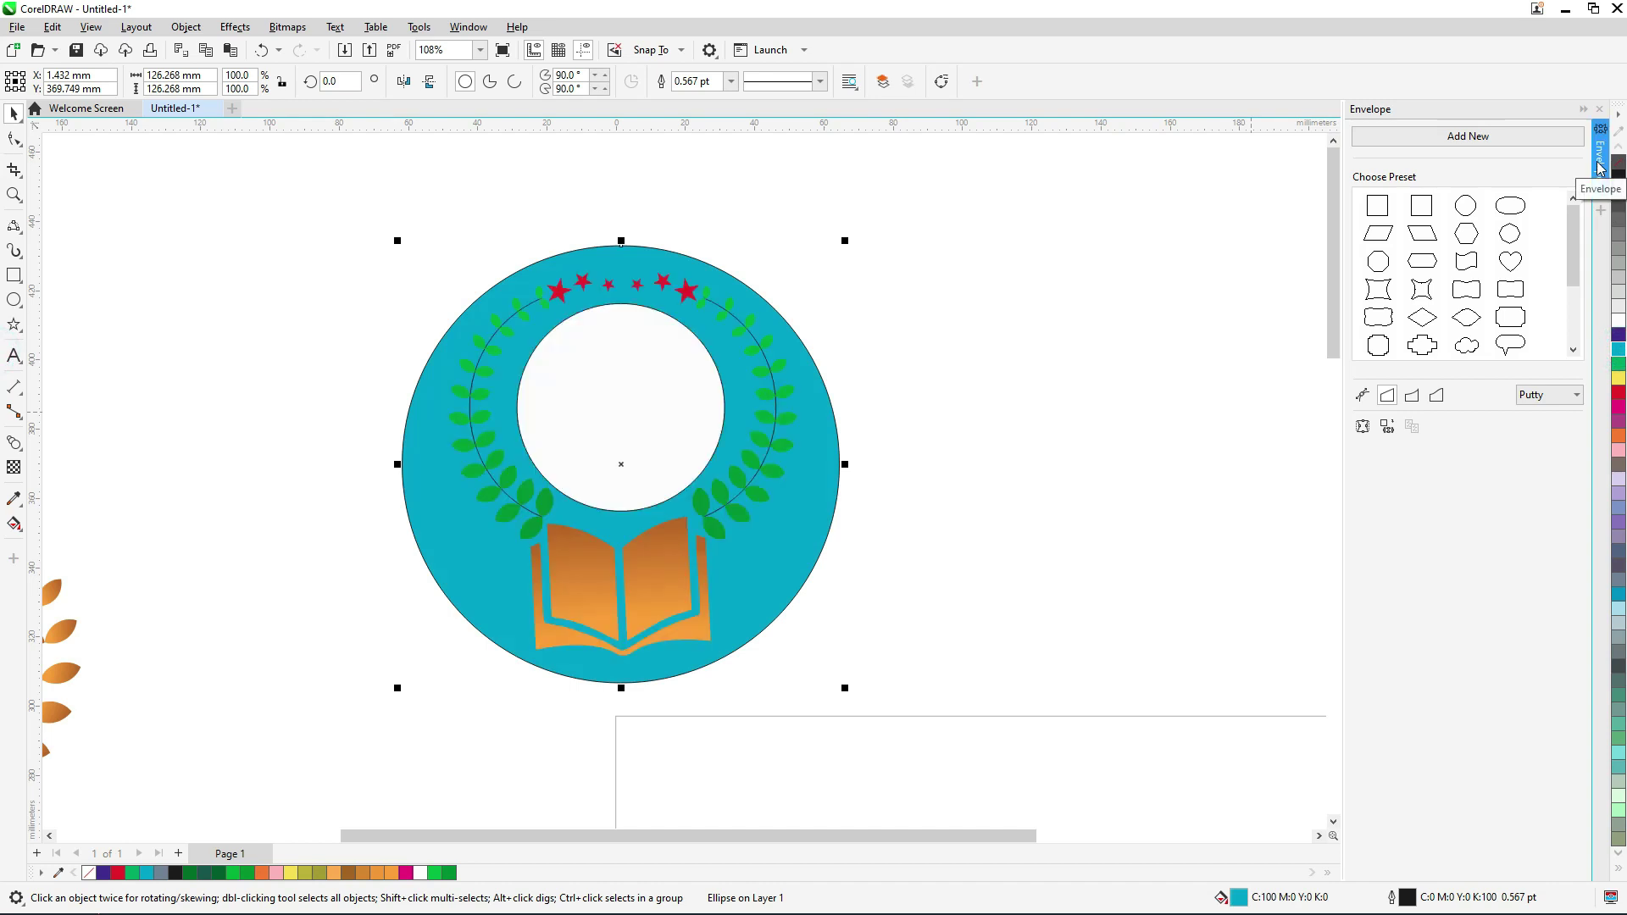
left_click(1017, 386)
- Lighten the large circle's cyan fill by mixing in white until it is a pale blue of C35
left_click(788, 530)
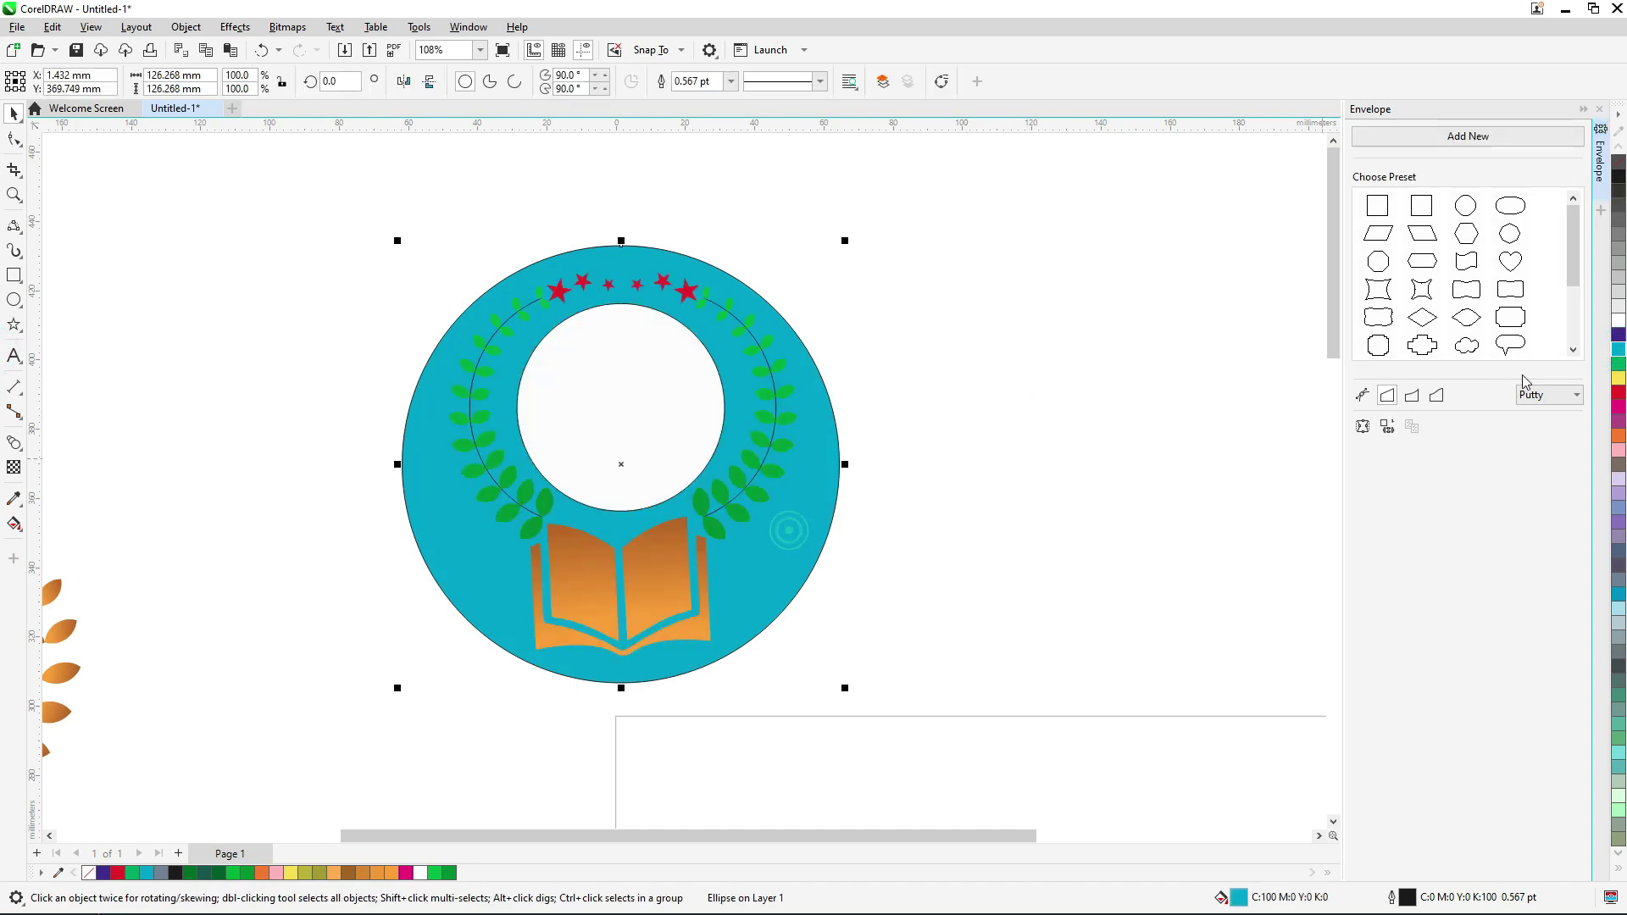
left_click(1619, 322, "ctrl")
left_click(1619, 322, "ctrl")
left_click(1619, 322, "ctrl")
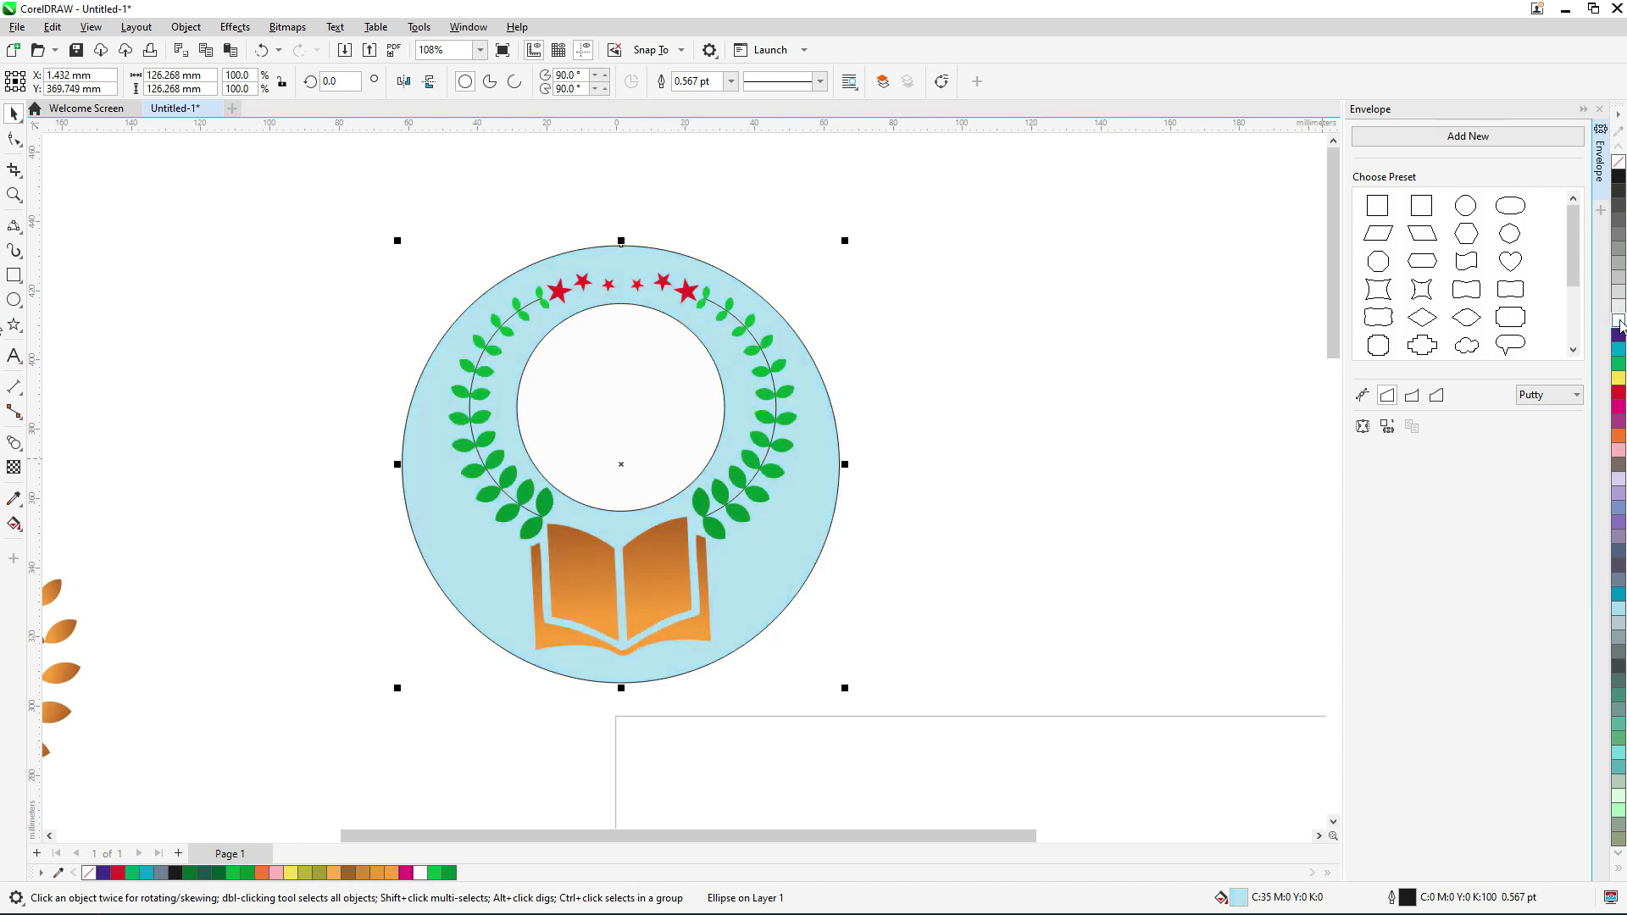
- Group the wreath, inner circle and book, and centre the group on the pale blue circle
left_click_drag(907, 183, 413, 675)
left_click(775, 575)
left_click(645, 373)
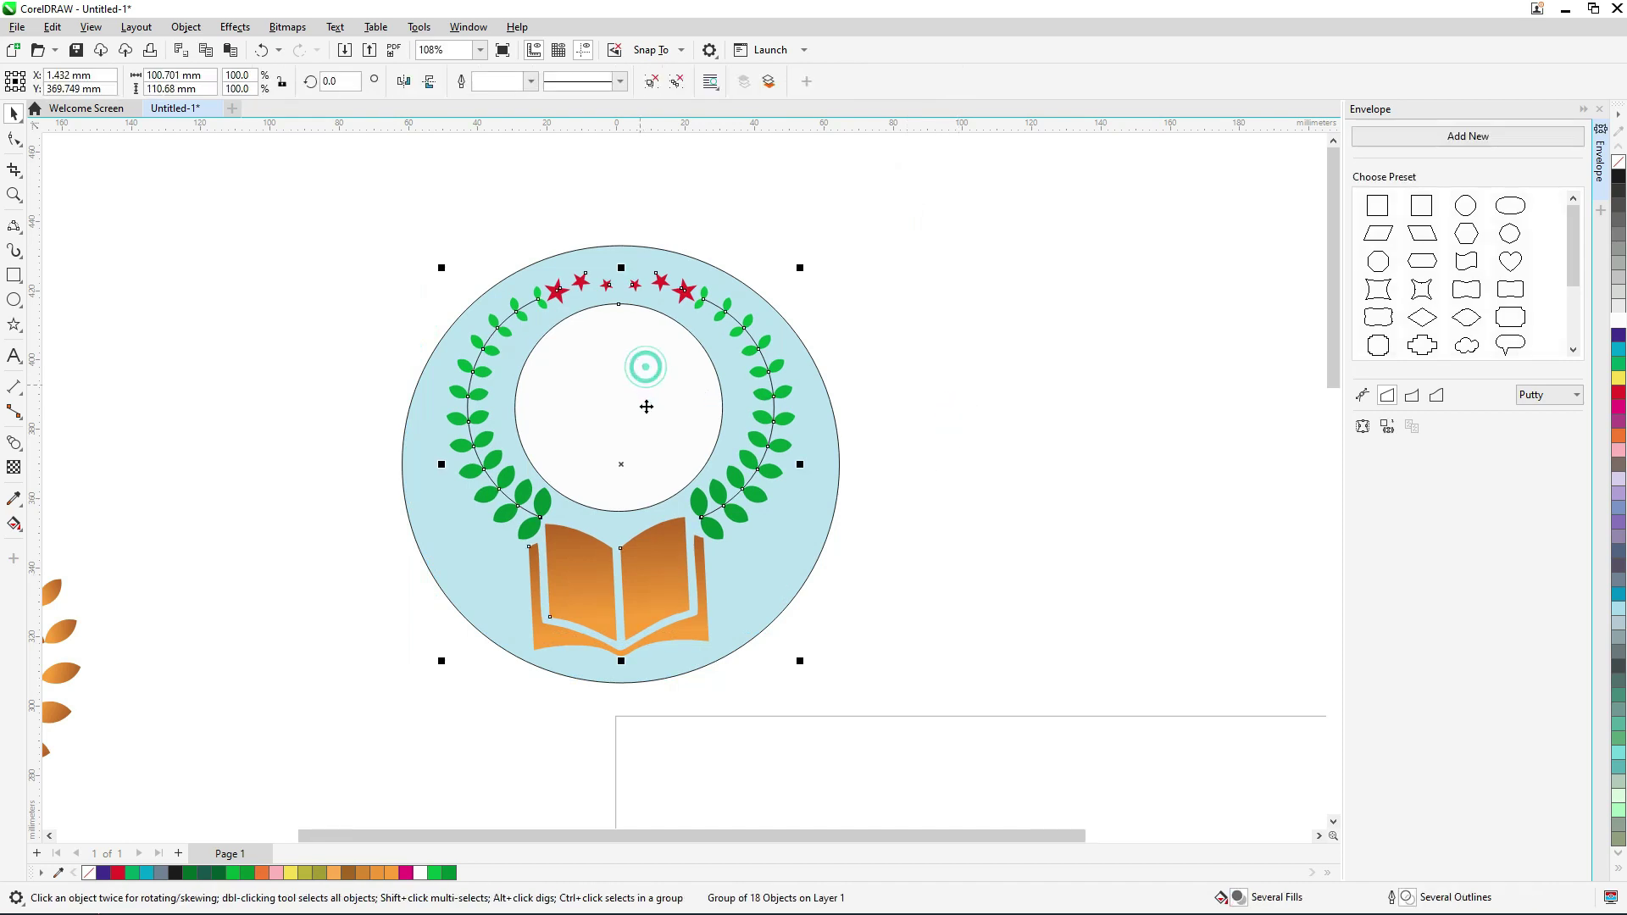
scroll(646, 365, "down", 3)
scroll(723, 486, "up", 2)
- Enlarge the white inner circle slightly within the group and select the whole emblem with its background circle
left_click(908, 272)
left_click(629, 347, "ctrl")
left_click_drag(686, 292, 690, 287)
scroll(719, 484, "down", 3)
left_click_drag(517, 635, 834, 217)
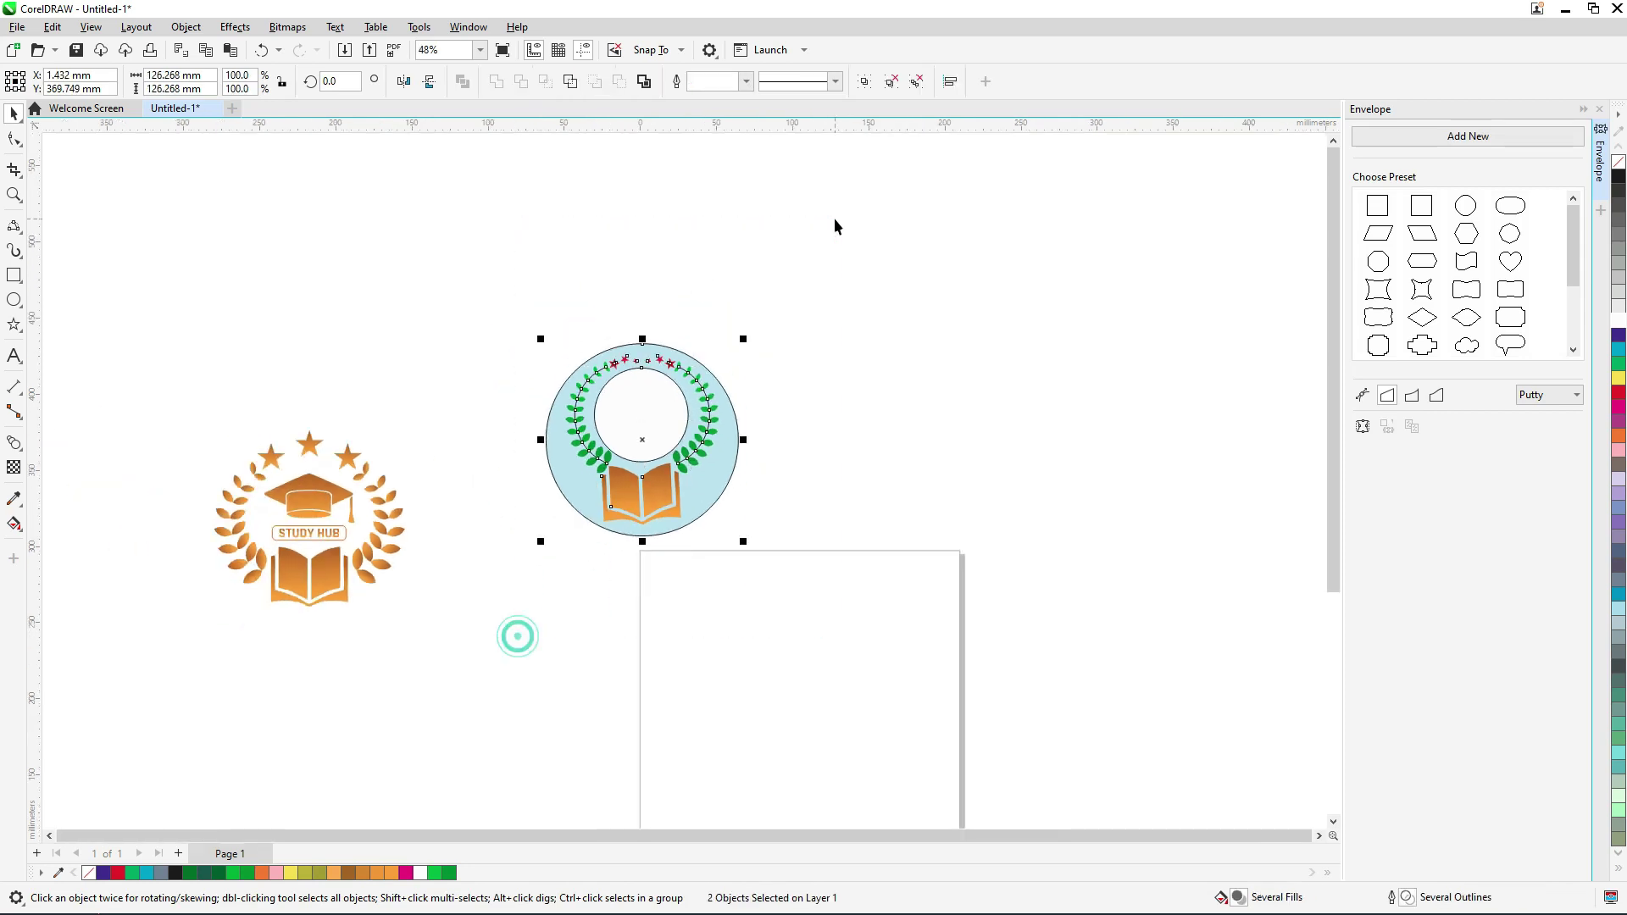